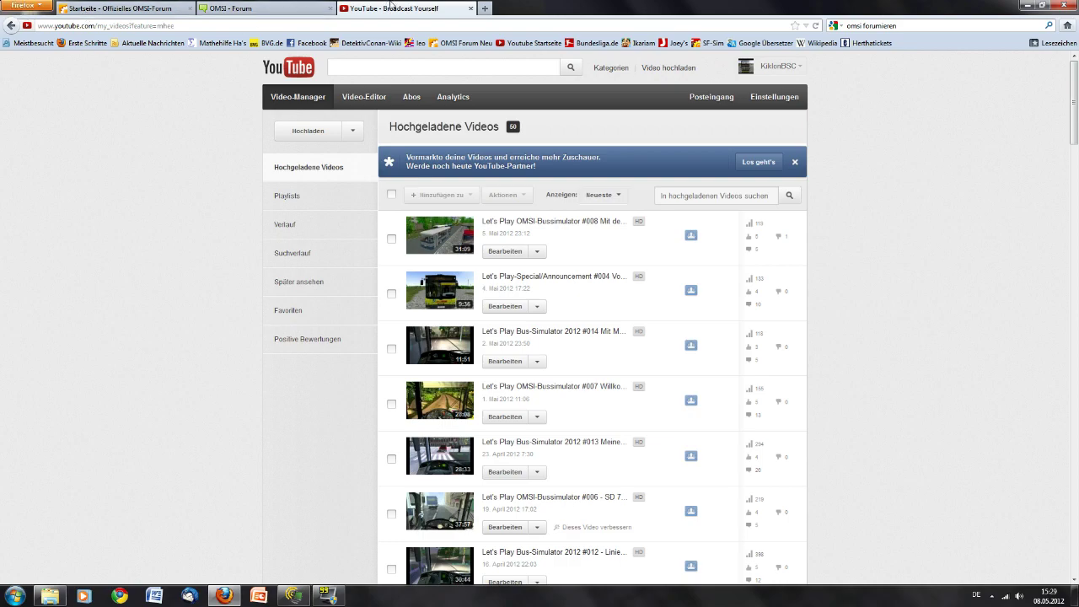
# - Switch to the old OMSI forum page and look through its board list down to the Addon Downloads section
pyautogui.click(268, 10)
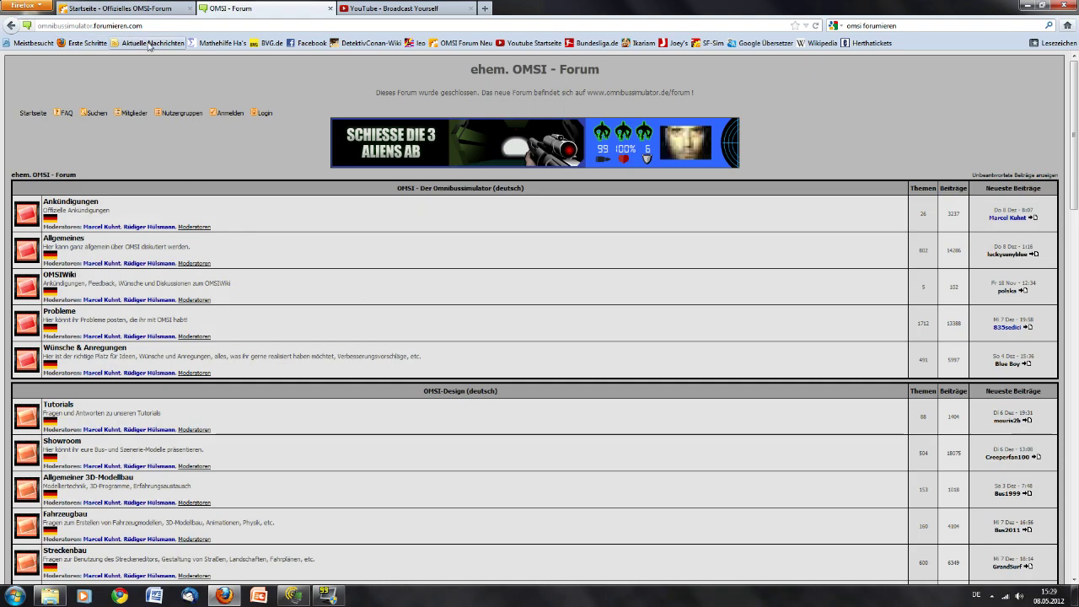
pyautogui.scroll(-3, 138, 261)
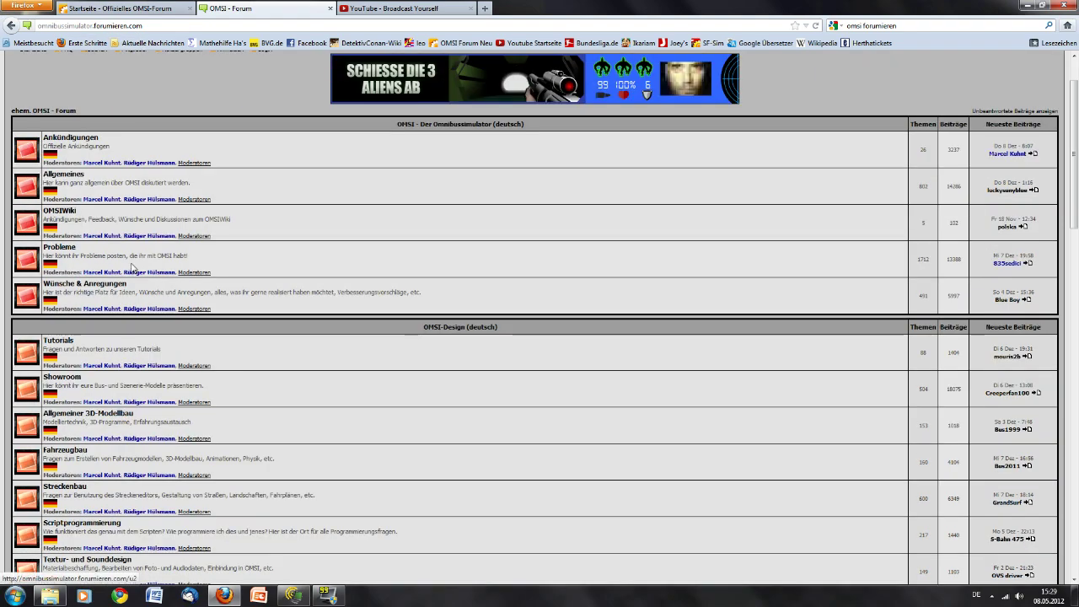
pyautogui.scroll(2, 140, 270)
pyautogui.scroll(-2, 139, 271)
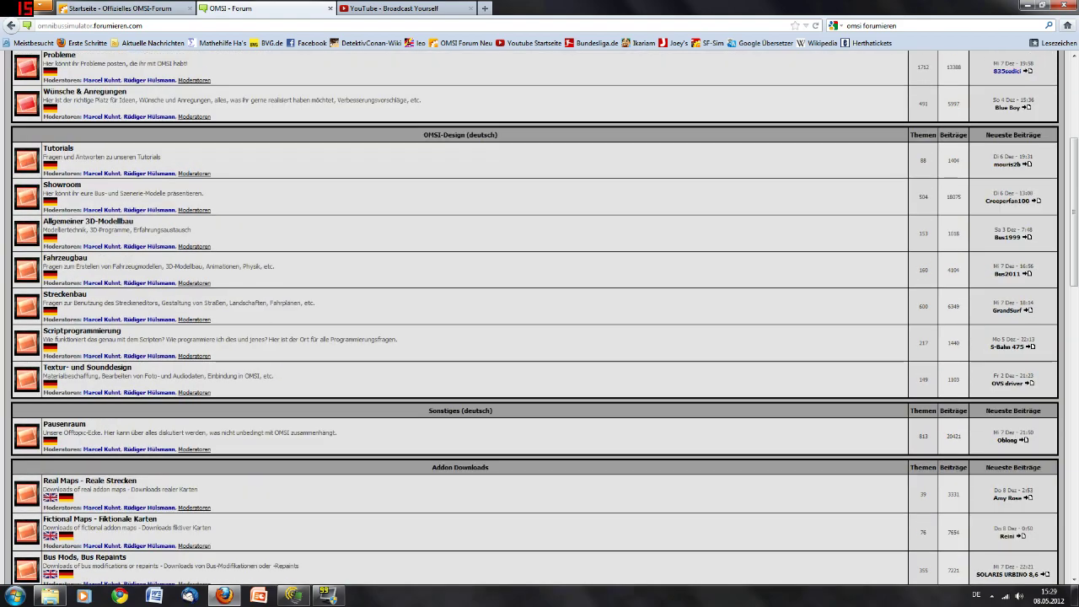
pyautogui.scroll(-5, 443, 393)
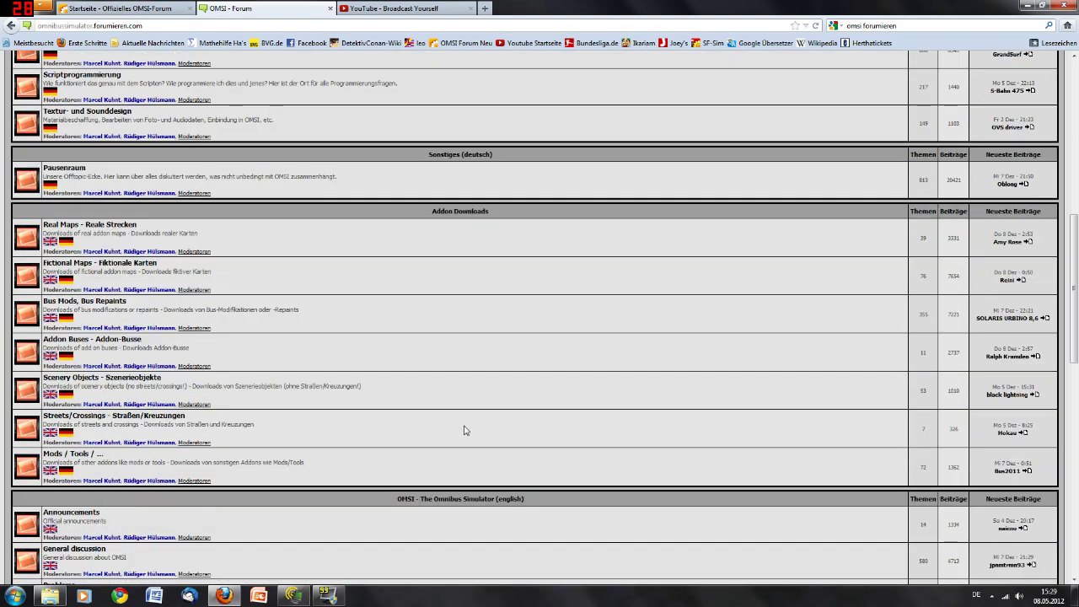
pyautogui.scroll(3, 485, 401)
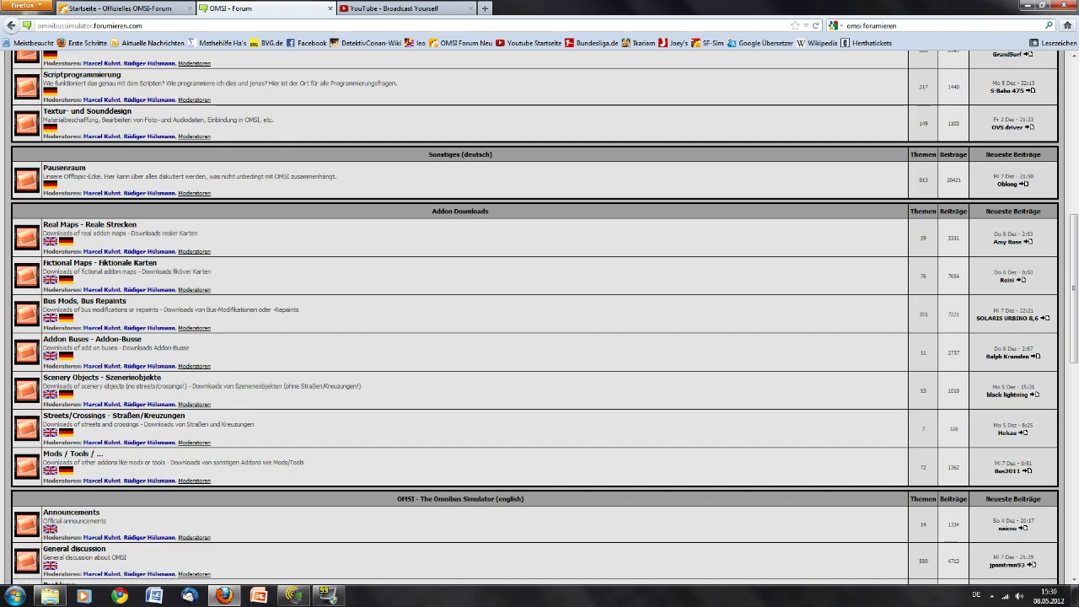
# - Switch to the new official OMSI forum and look through its boards down to the Addon-Downloads section
pyautogui.click(153, 10)
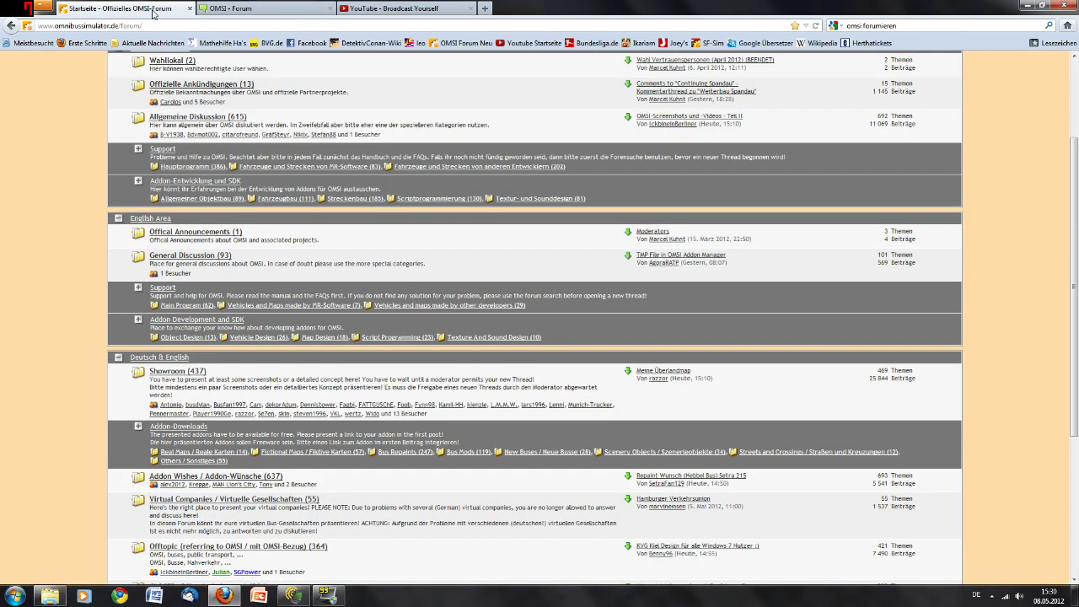
pyautogui.scroll(3, 200, 179)
pyautogui.scroll(-3, 535, 316)
pyautogui.scroll(-2, 255, 227)
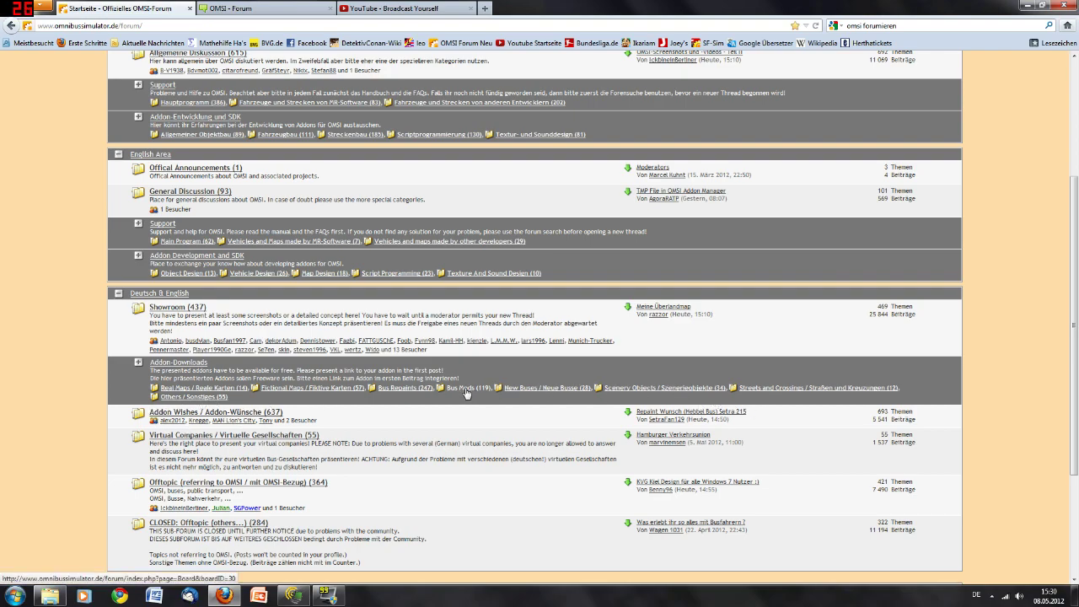
# - Open the Fictional Maps - Fiktionale Karten board in the old OMSI forum and look through its map topics
pyautogui.click(264, 8)
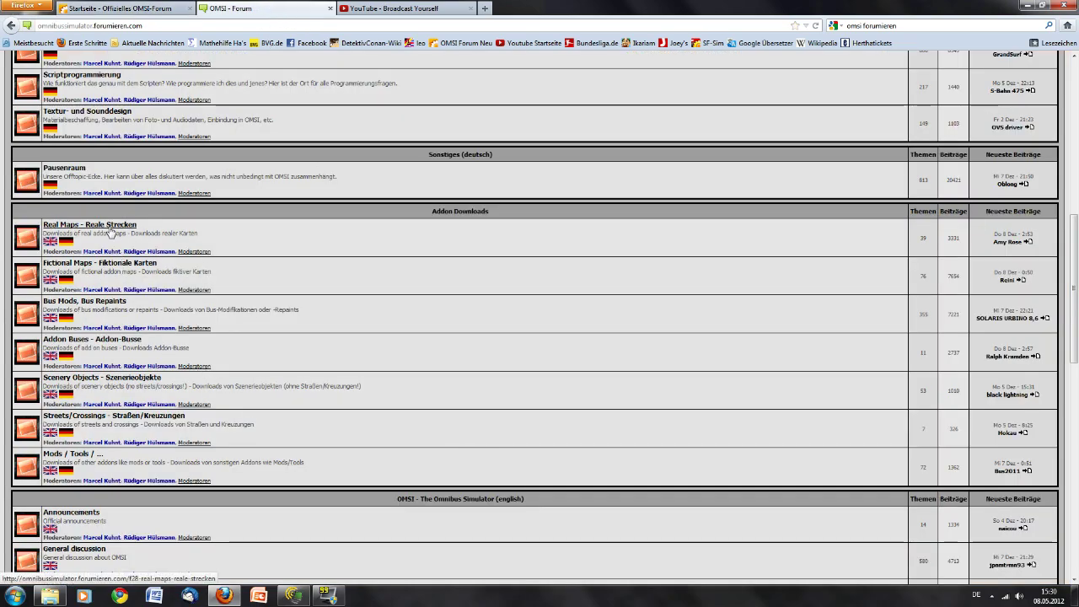
pyautogui.click(81, 265)
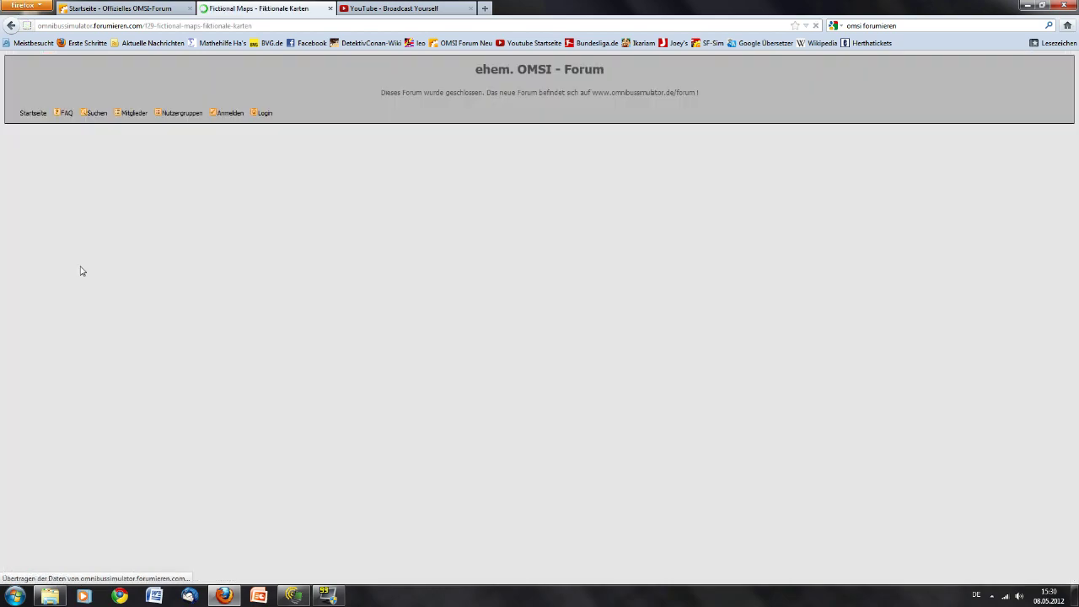
pyautogui.scroll(-3, 174, 299)
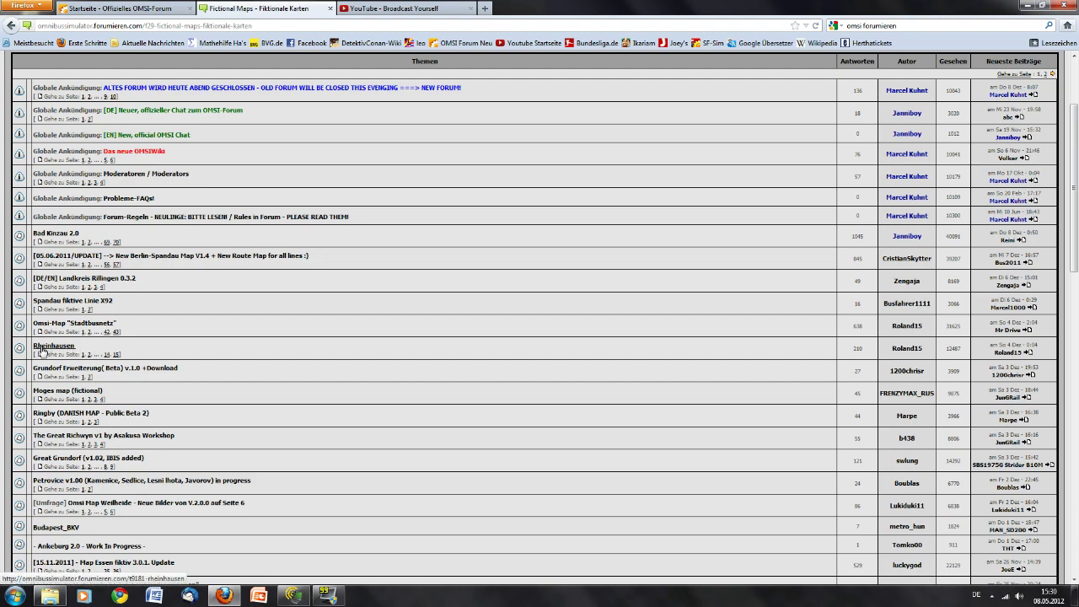
pyautogui.scroll(-4, 105, 349)
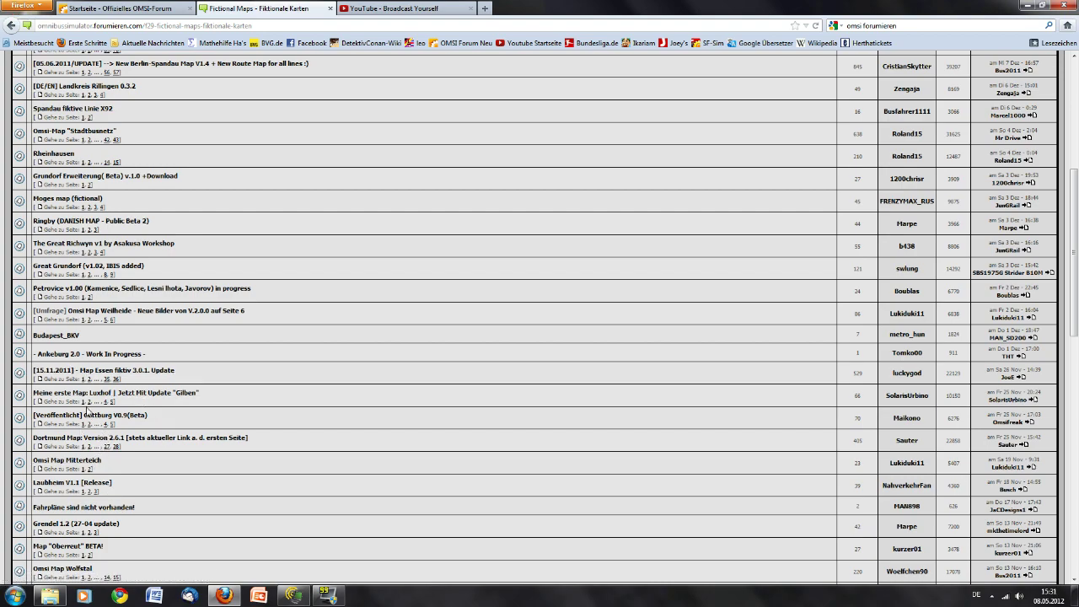
pyautogui.scroll(-4, 87, 411)
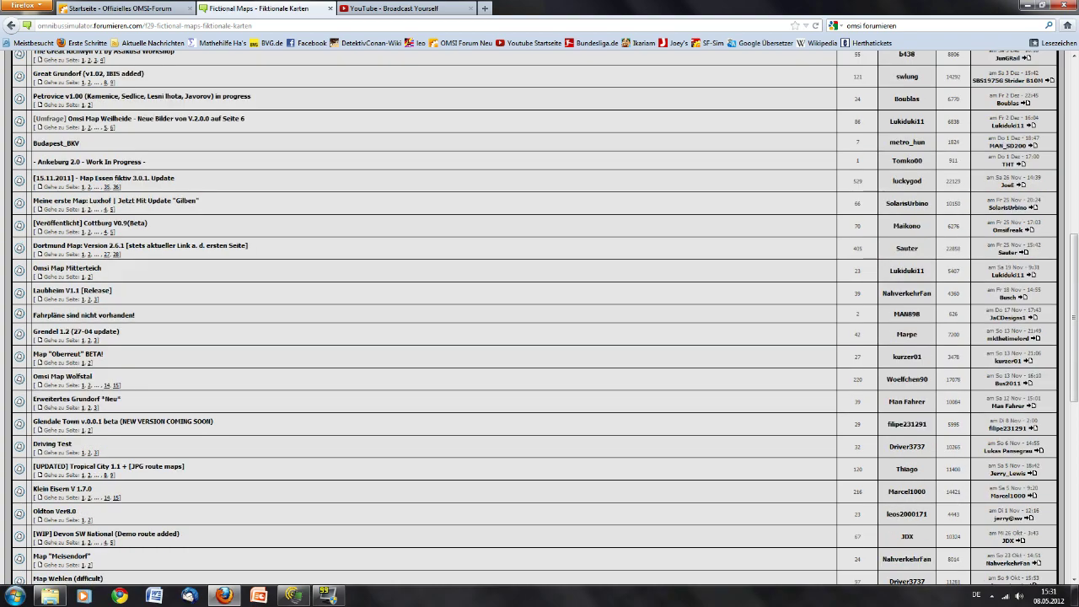
pyautogui.scroll(-3, 71, 59)
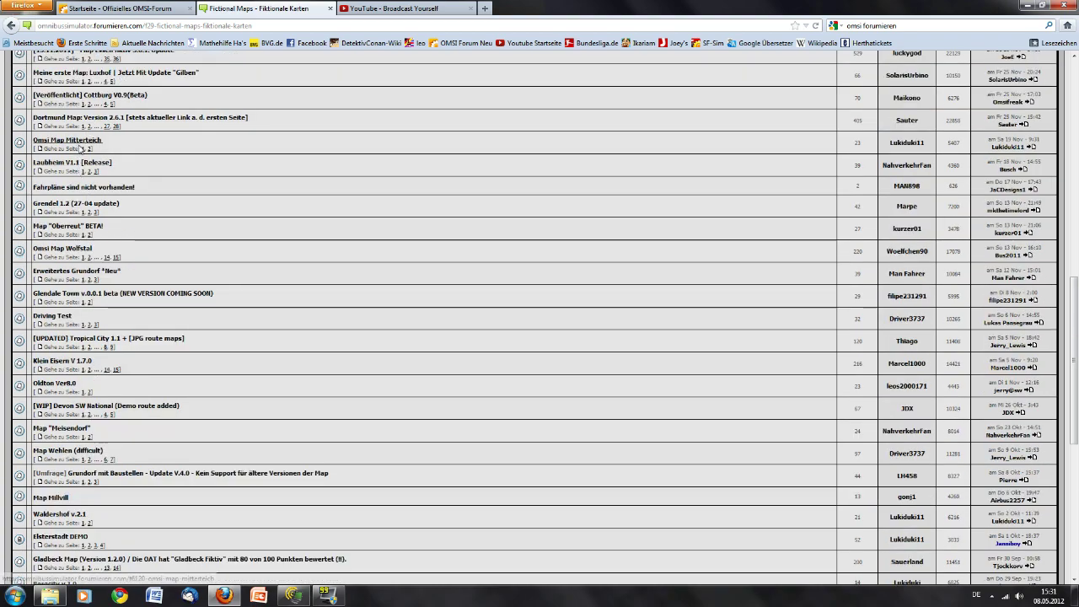
pyautogui.scroll(1, 103, 249)
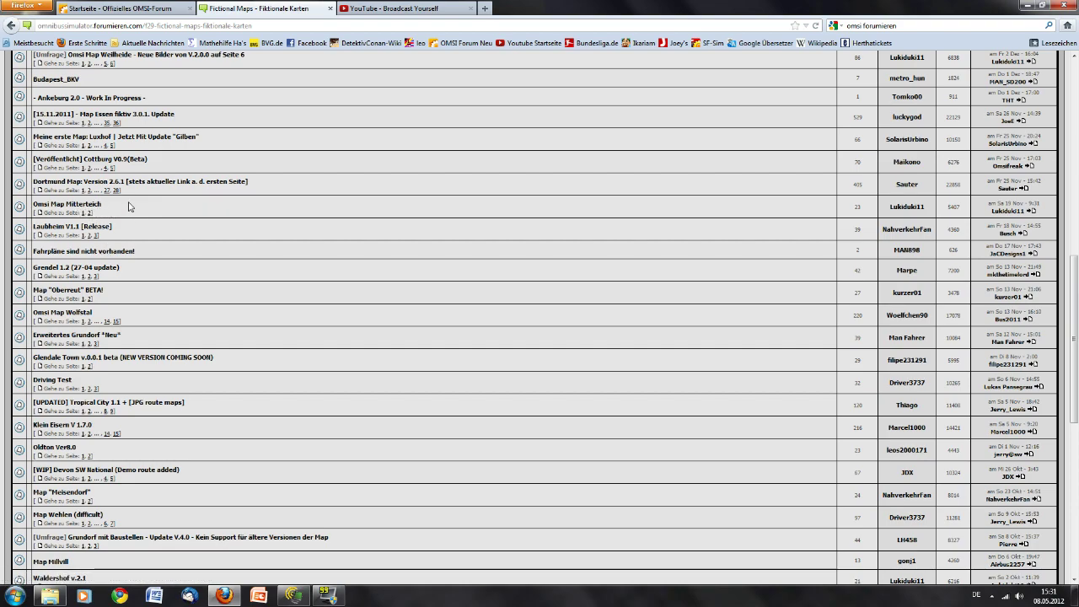
pyautogui.scroll(-7, 130, 211)
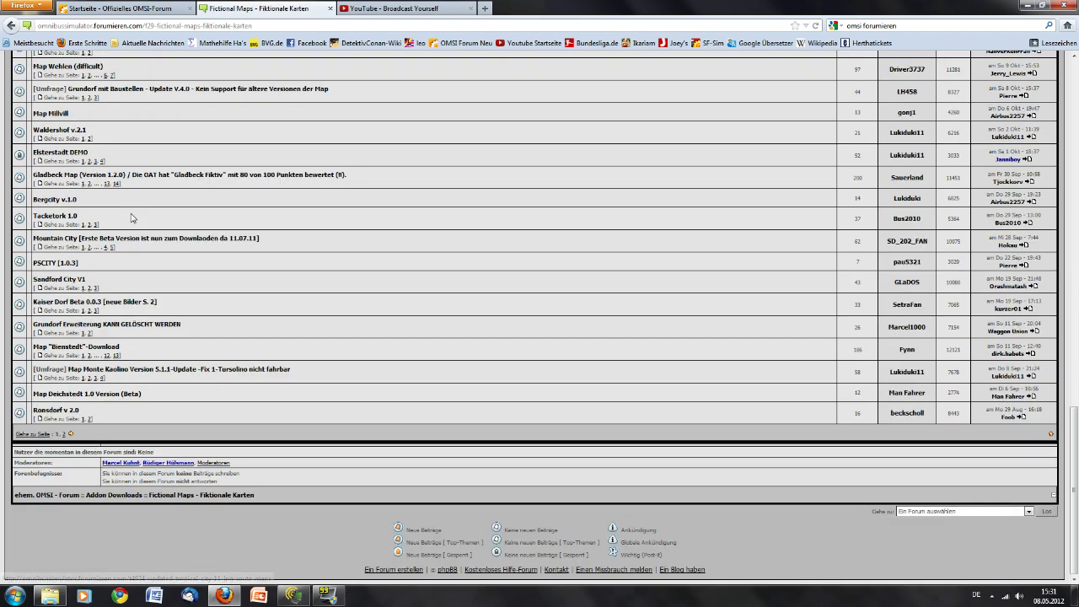
pyautogui.scroll(7, 131, 218)
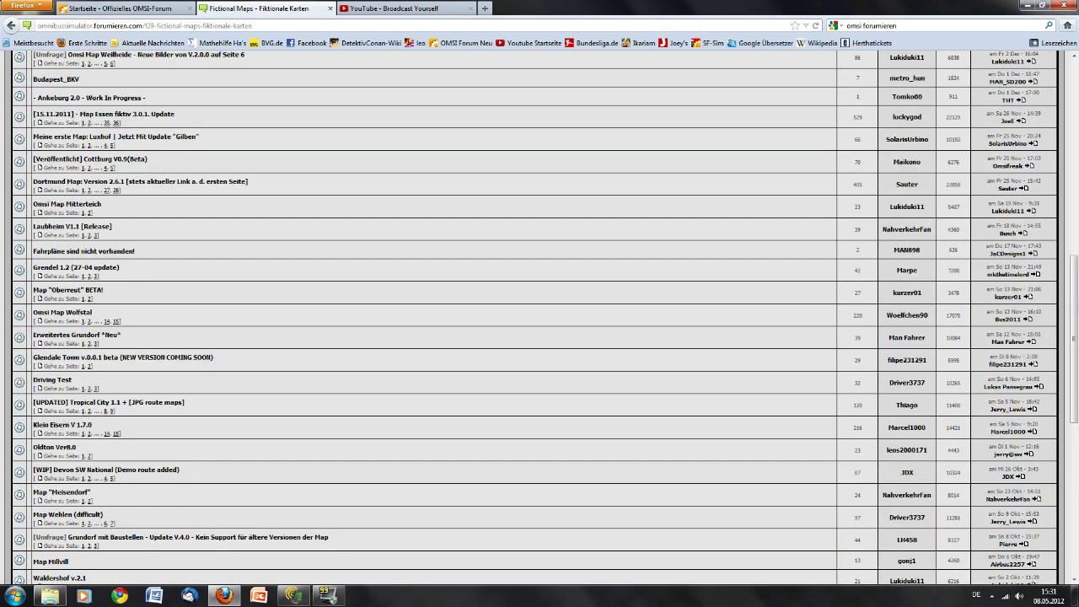
# - Return to the old forum's overview and view the boards under Addon Downloads
pyautogui.press('Home')
pyautogui.hotkey('alt', 'Left')
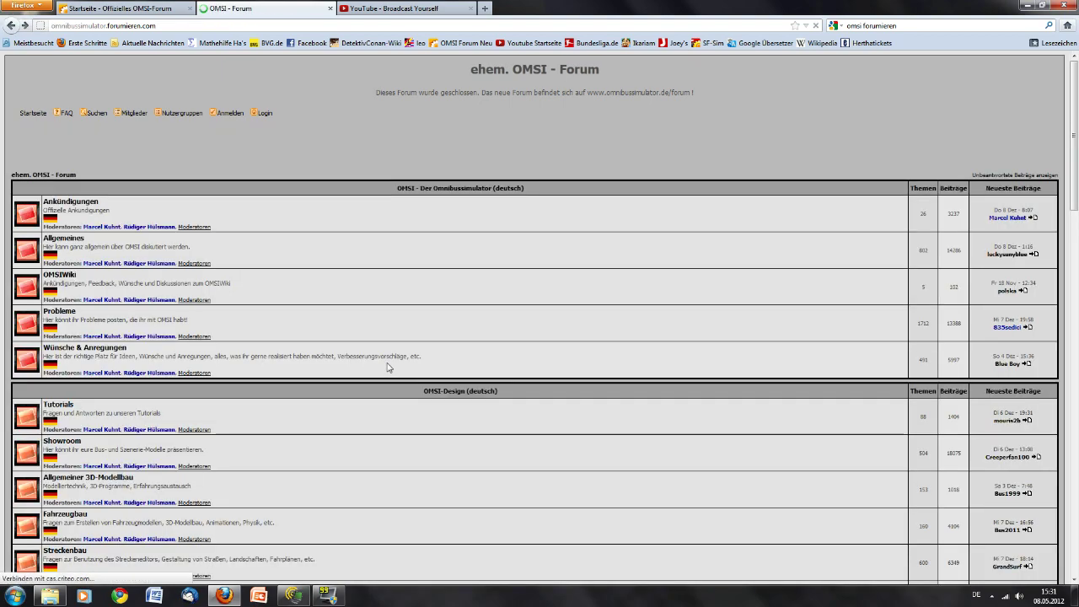
pyautogui.scroll(-8, 388, 367)
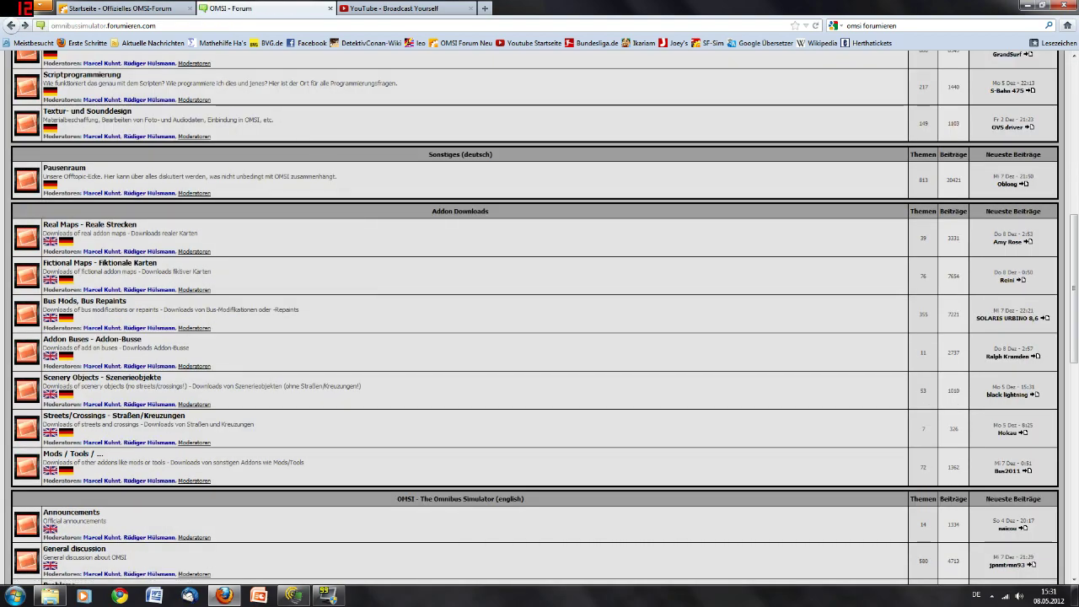
# - Open the Fictional Maps / Fiktive Karten board in the new official forum and look through its map topics
pyautogui.click(141, 10)
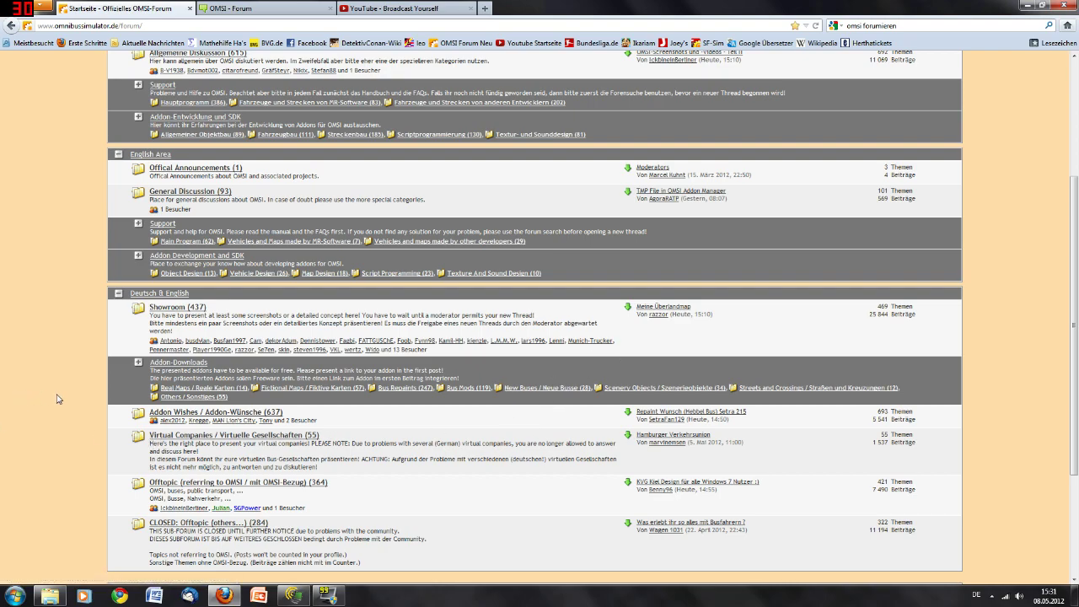
pyautogui.rightClick(250, 411)
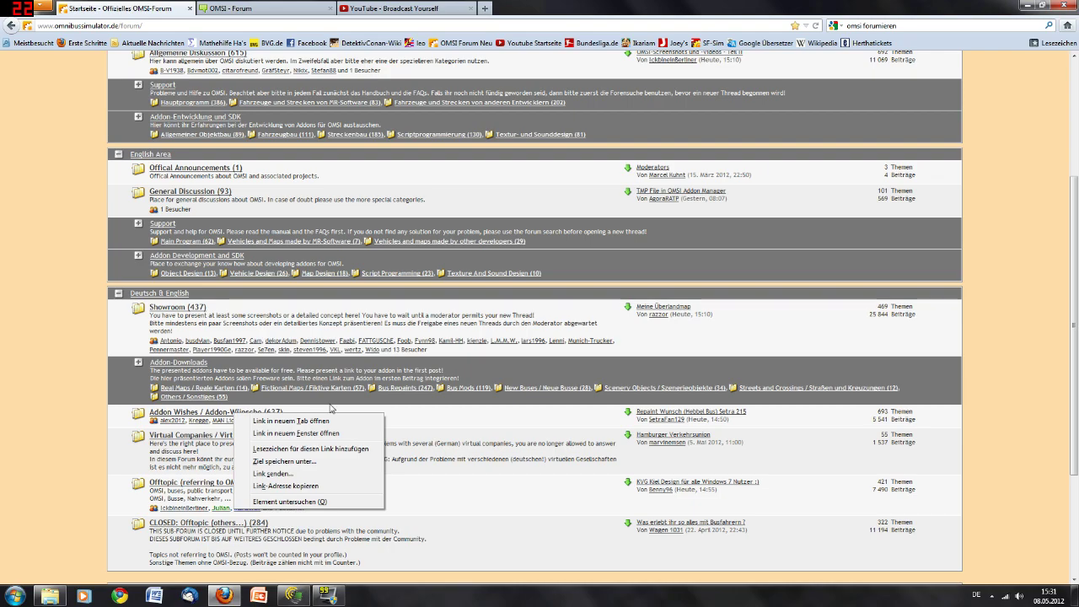
pyautogui.click(332, 409)
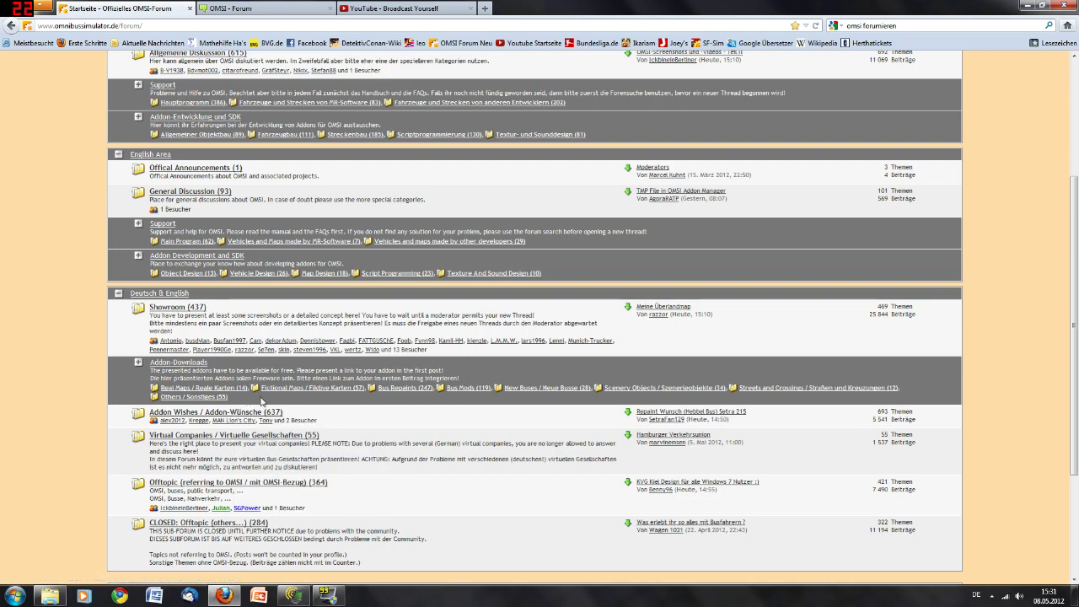
pyautogui.click(278, 388)
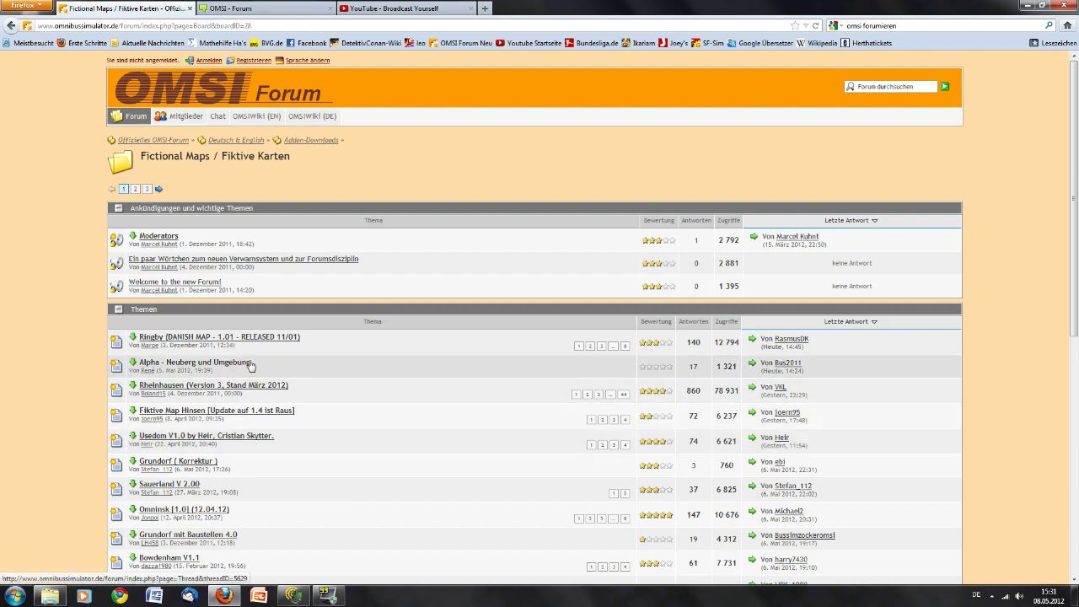
pyautogui.scroll(-6, 253, 358)
pyautogui.scroll(1, 258, 350)
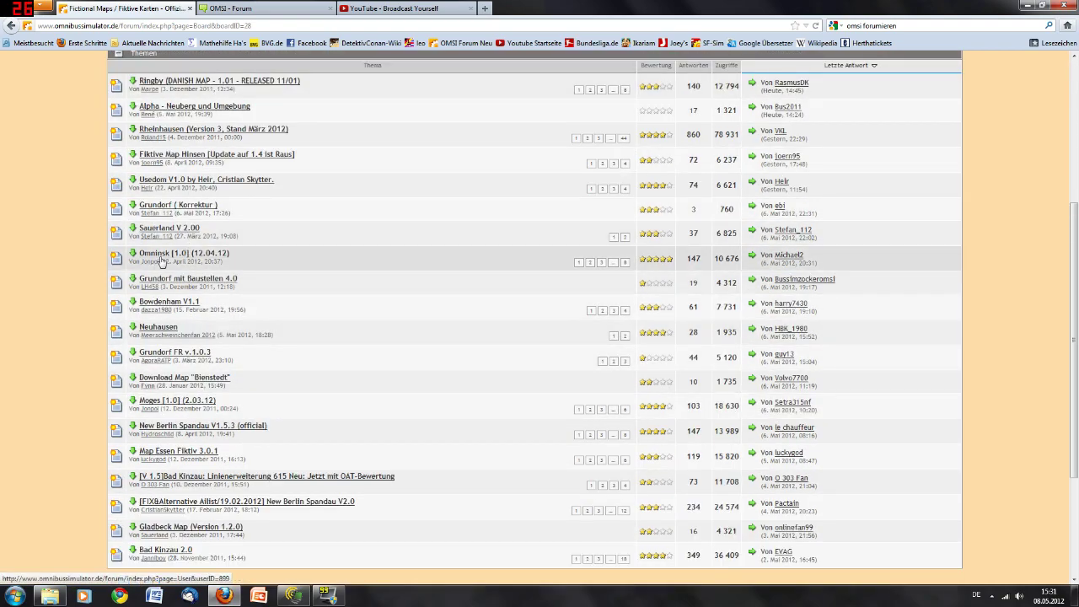
pyautogui.moveTo(160, 256)
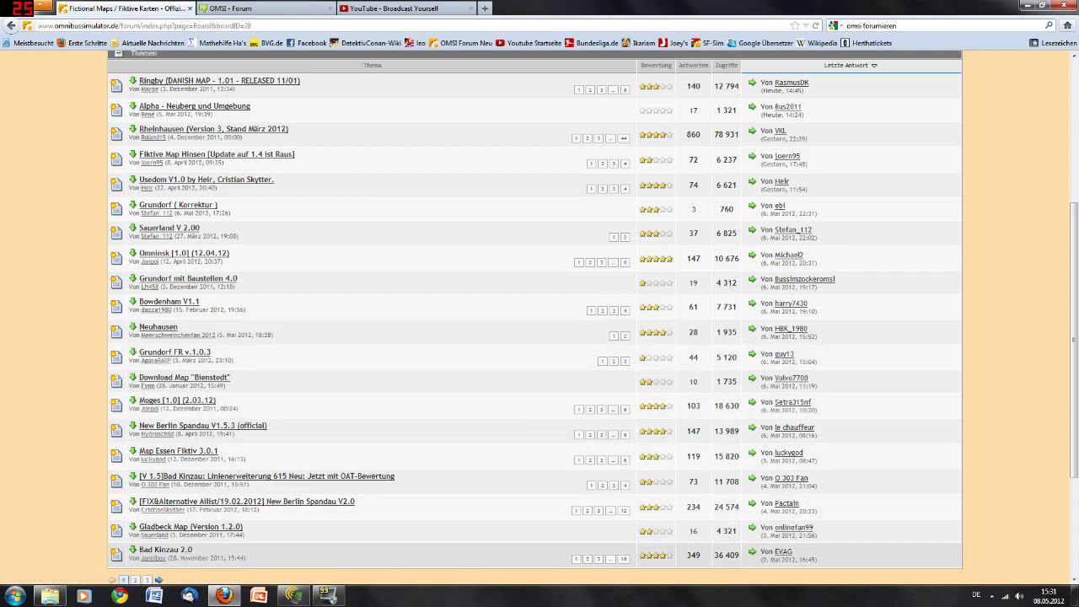
# - Open the Bad Kinzau 2.0 topic and review its features, screenshots and Download Version 2.0 section
pyautogui.click(171, 554)
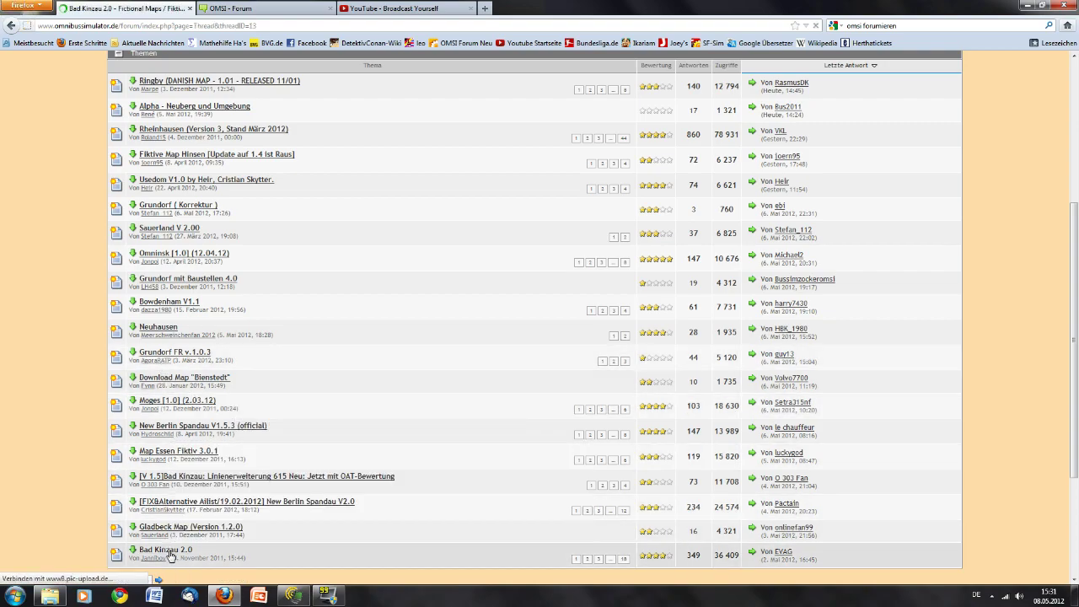
pyautogui.scroll(-9, 161, 388)
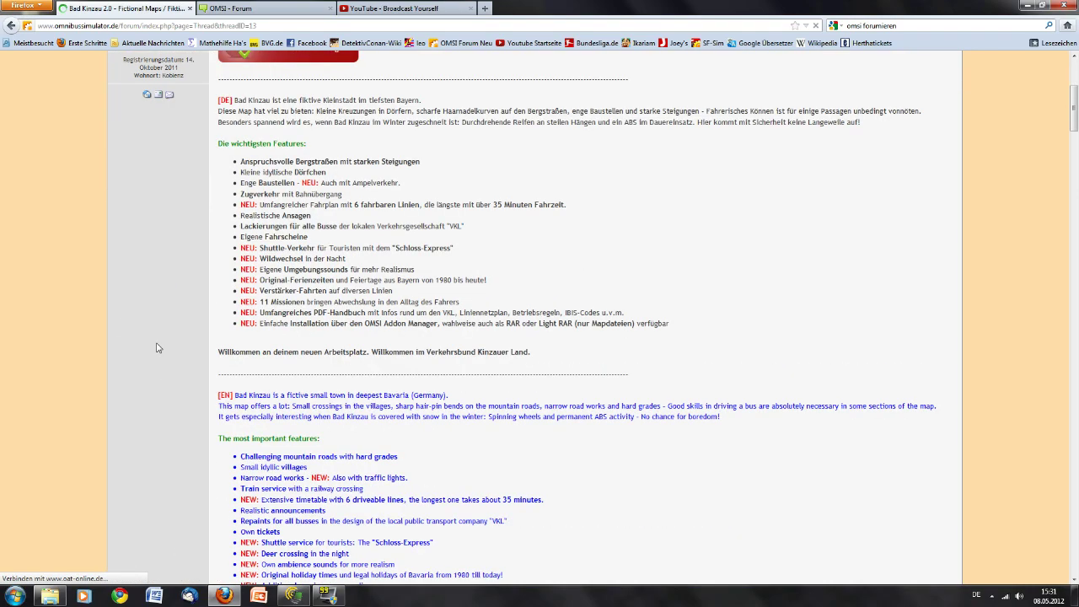
pyautogui.scroll(3, 161, 388)
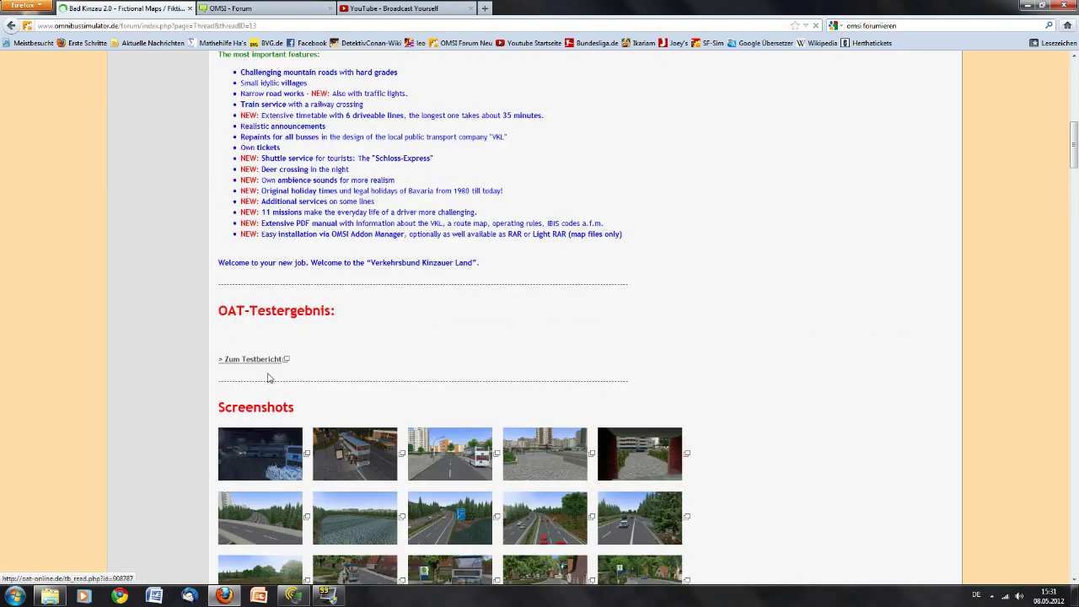
pyautogui.scroll(-10, 270, 374)
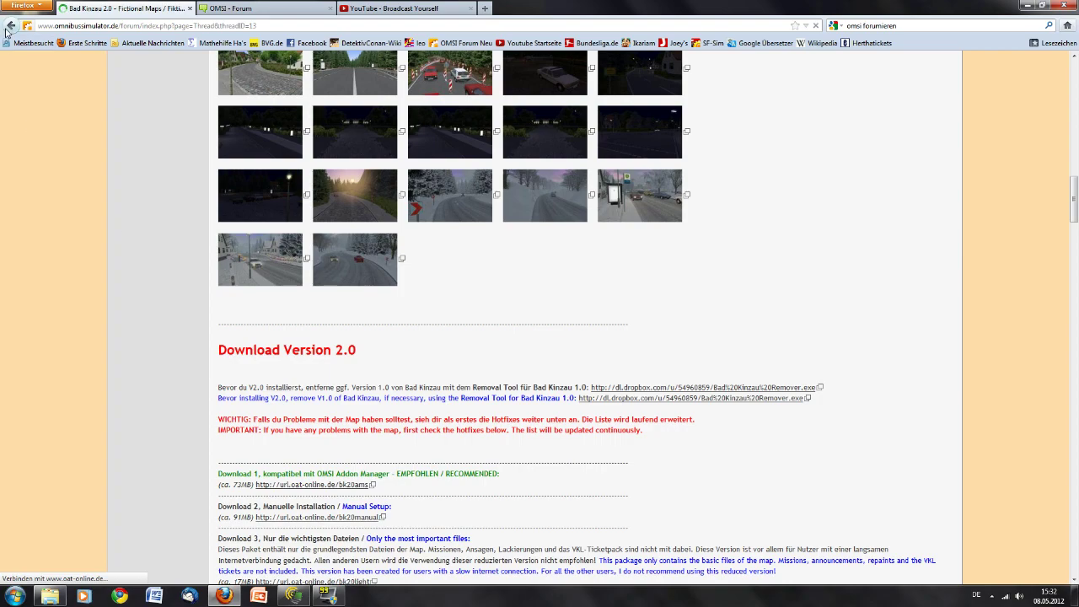
# - Go back to the official forum's start page and examine its boards, from the German area to Virtual Companies and Offtopic
pyautogui.click(10, 27)
pyautogui.click(10, 27)
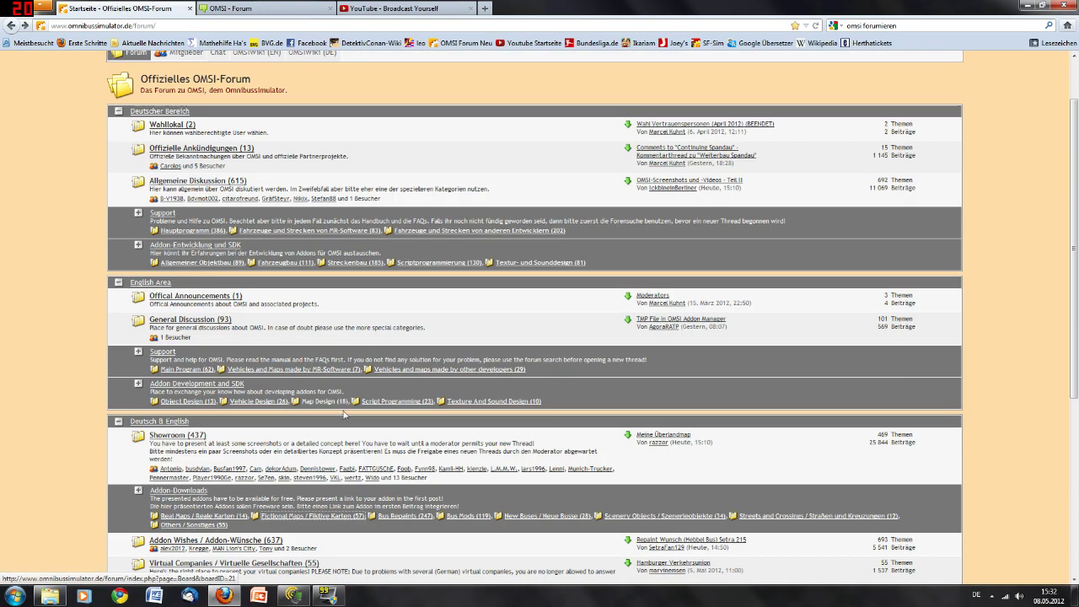
pyautogui.scroll(-5, 321, 430)
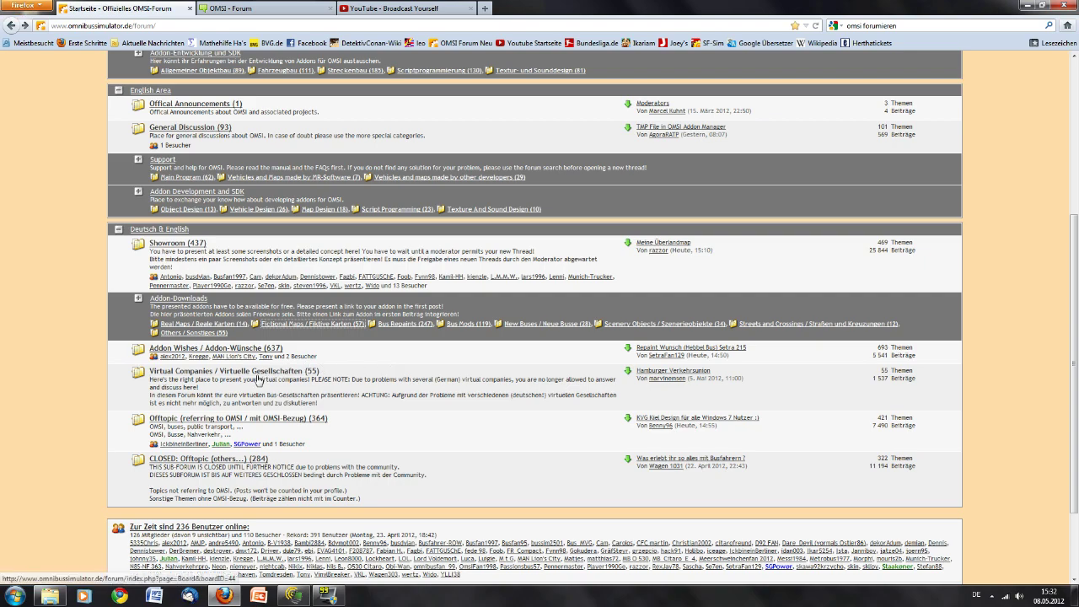
pyautogui.scroll(3, 284, 374)
pyautogui.scroll(-3, 287, 375)
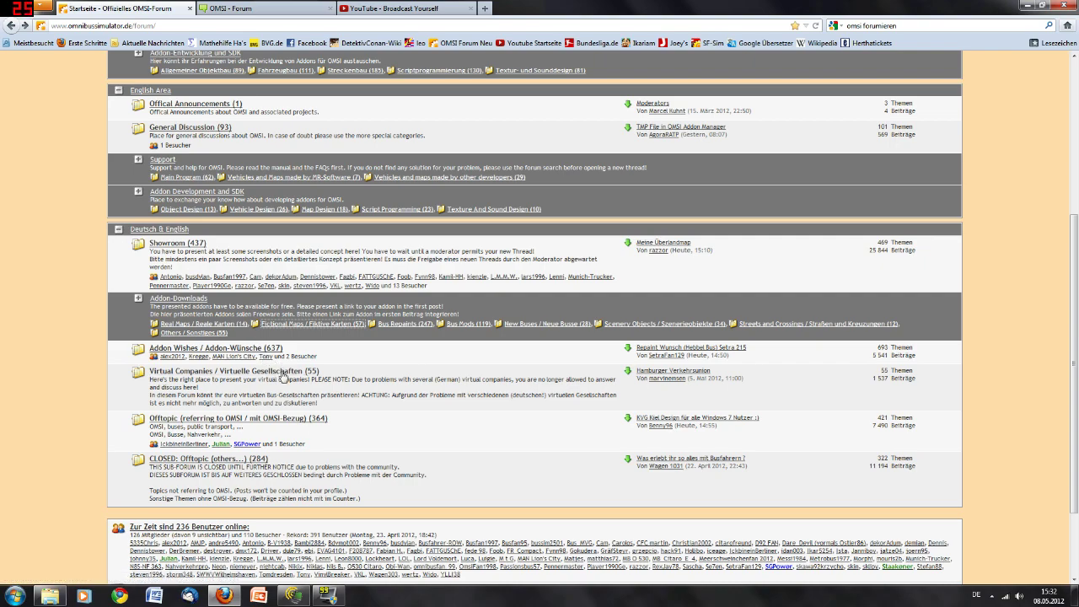
pyautogui.scroll(3, 296, 376)
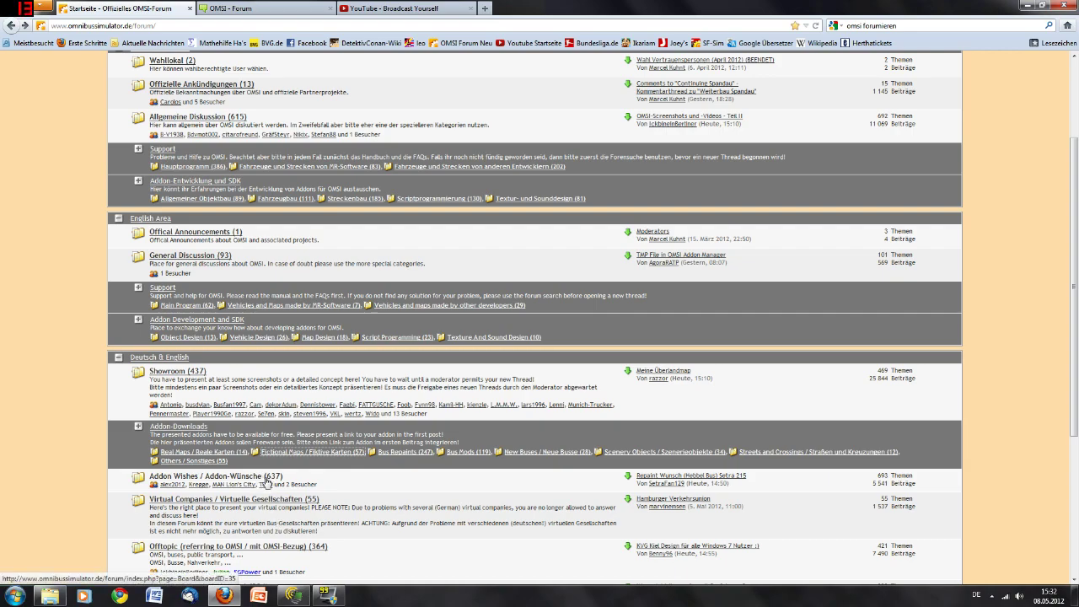
pyautogui.scroll(1, 269, 481)
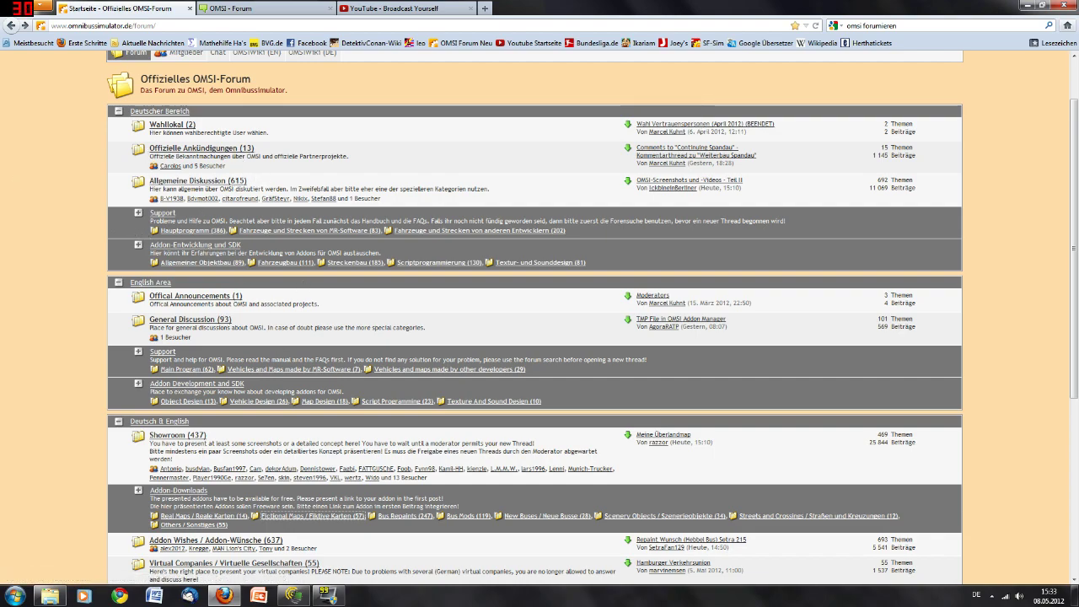
pyautogui.scroll(2, 288, 379)
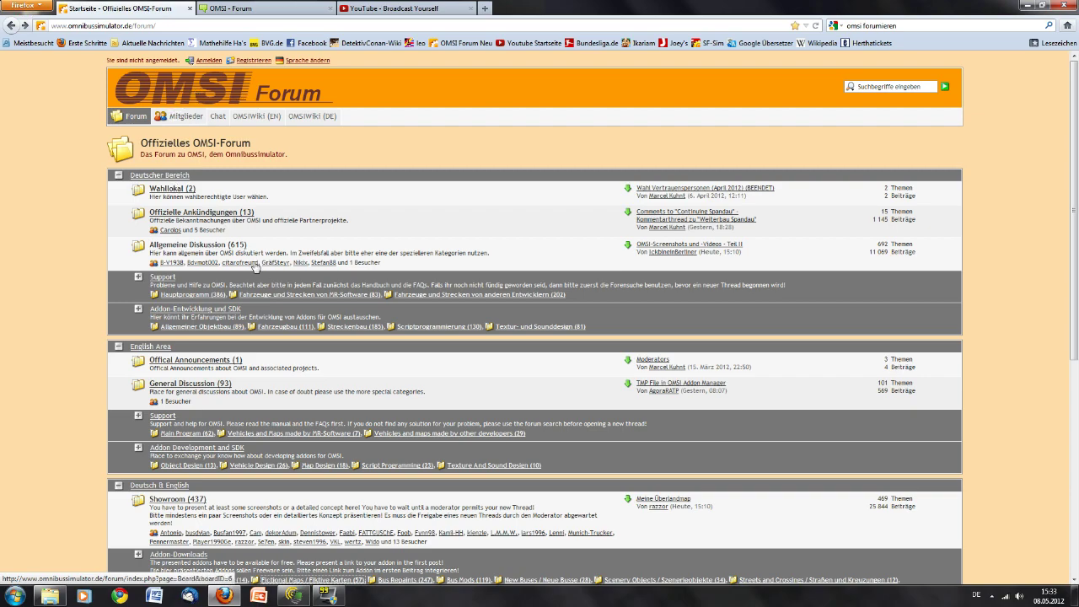
pyautogui.scroll(-3, 207, 333)
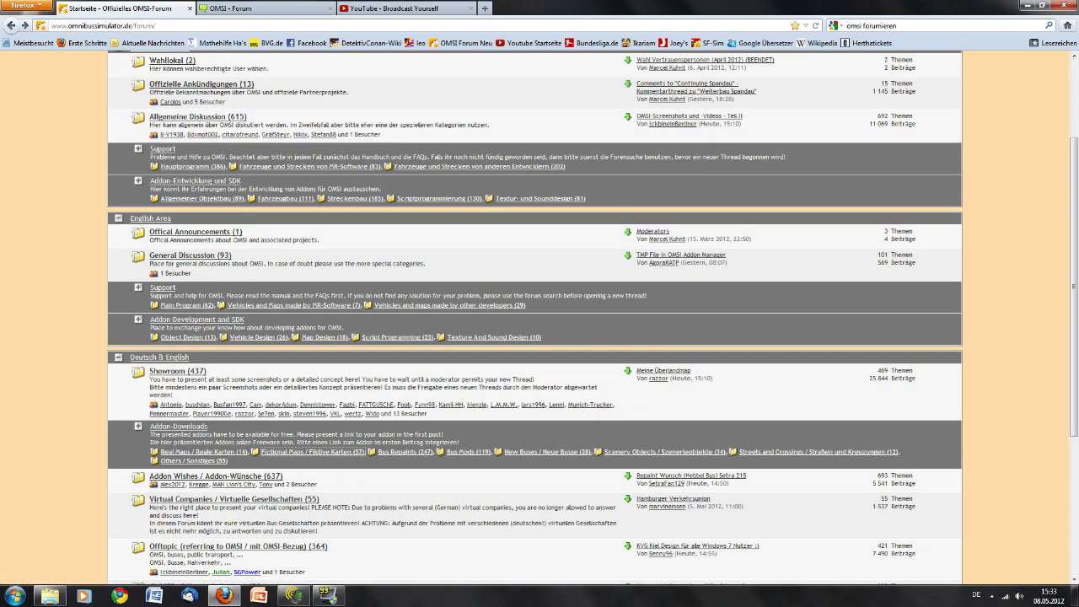
# - Switch to Windows Explorer and open the Downloads folder inside the personal user folder
pyautogui.scroll(-3, 214, 334)
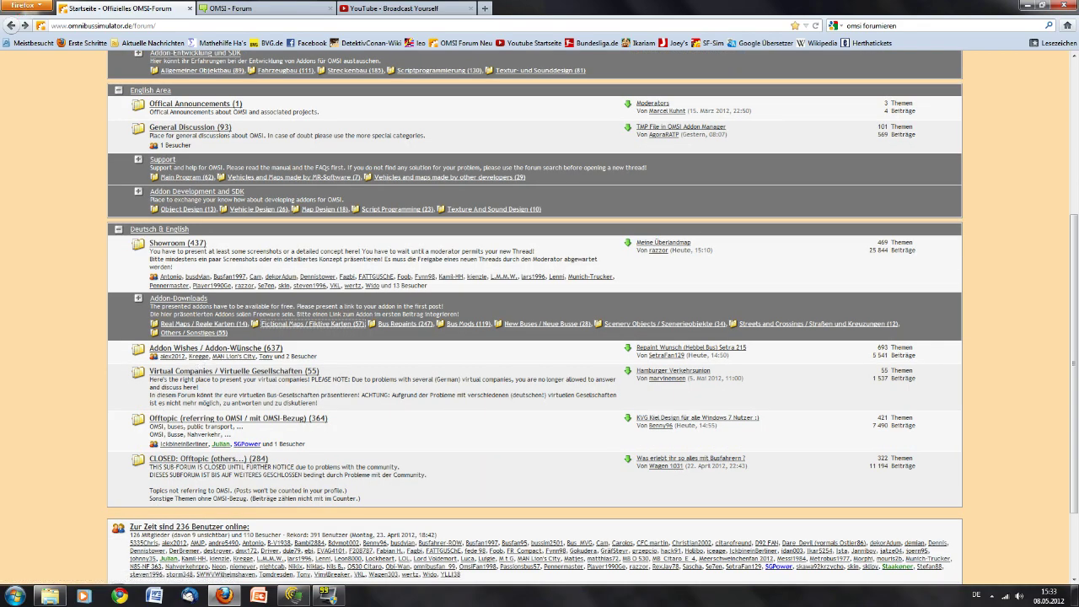
pyautogui.click(51, 596)
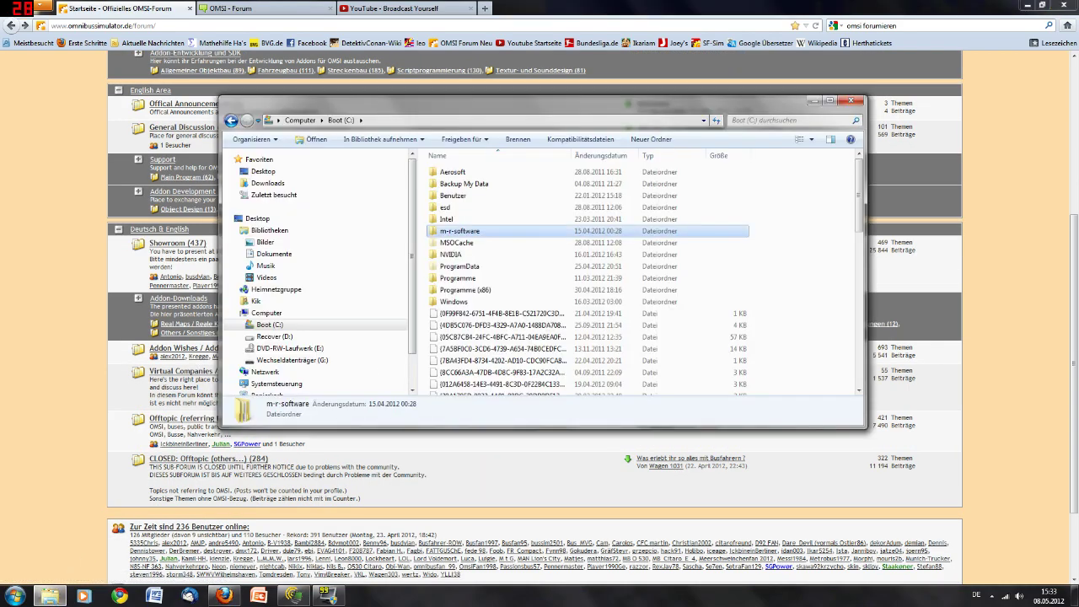
pyautogui.moveTo(422, 105); pyautogui.dragTo(418, 128)
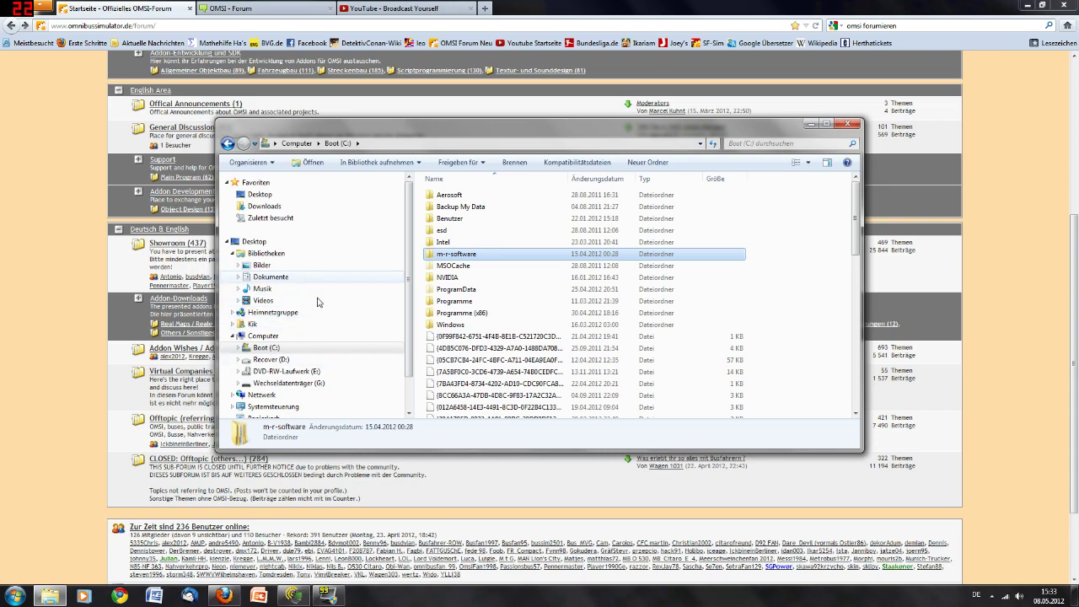
pyautogui.click(310, 329)
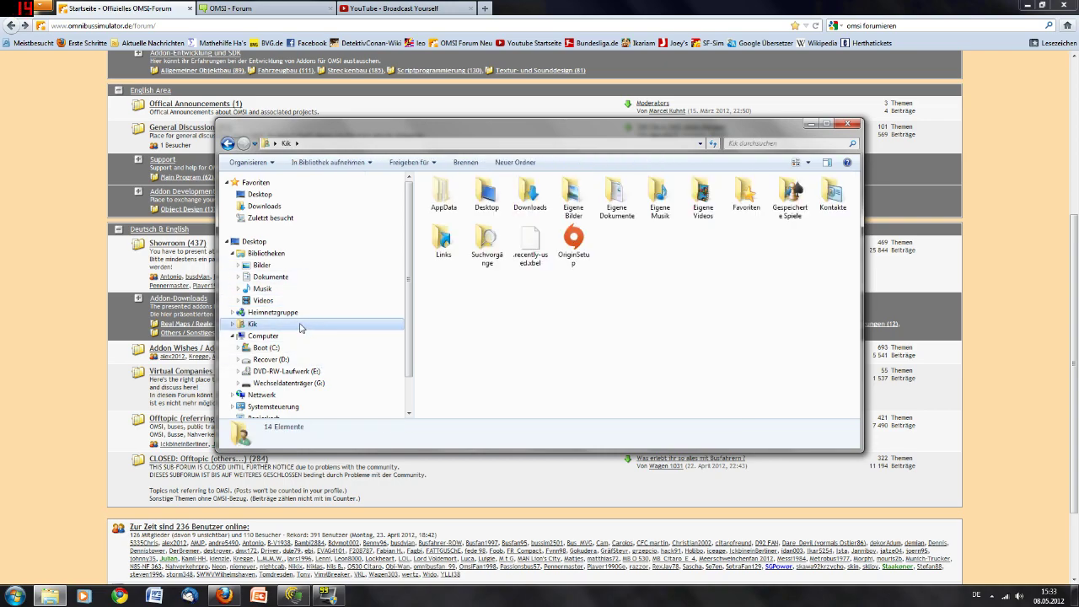
pyautogui.click(234, 325)
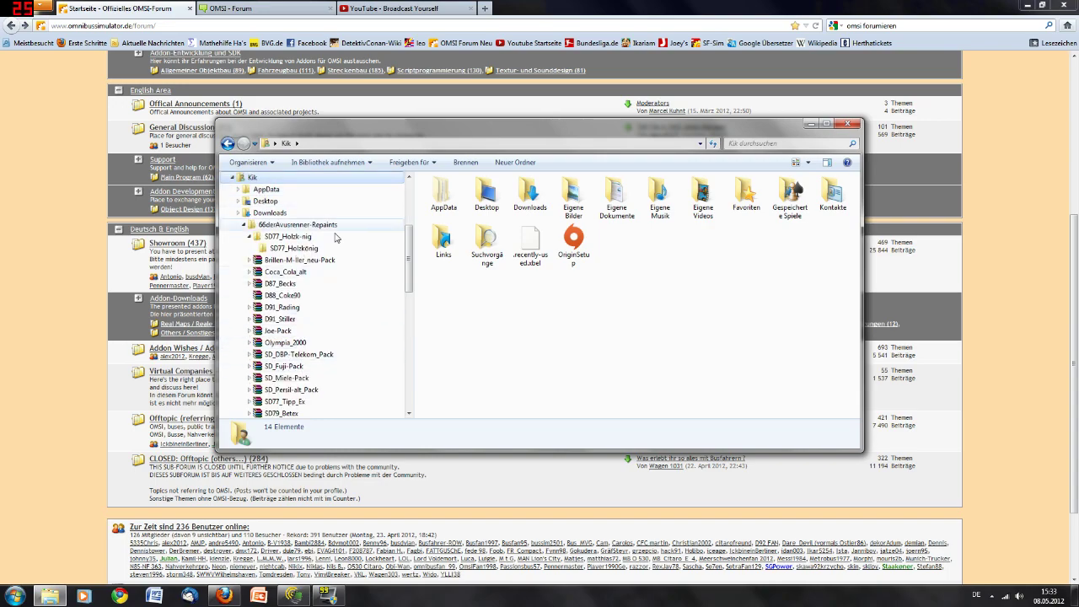
pyautogui.scroll(3, 312, 261)
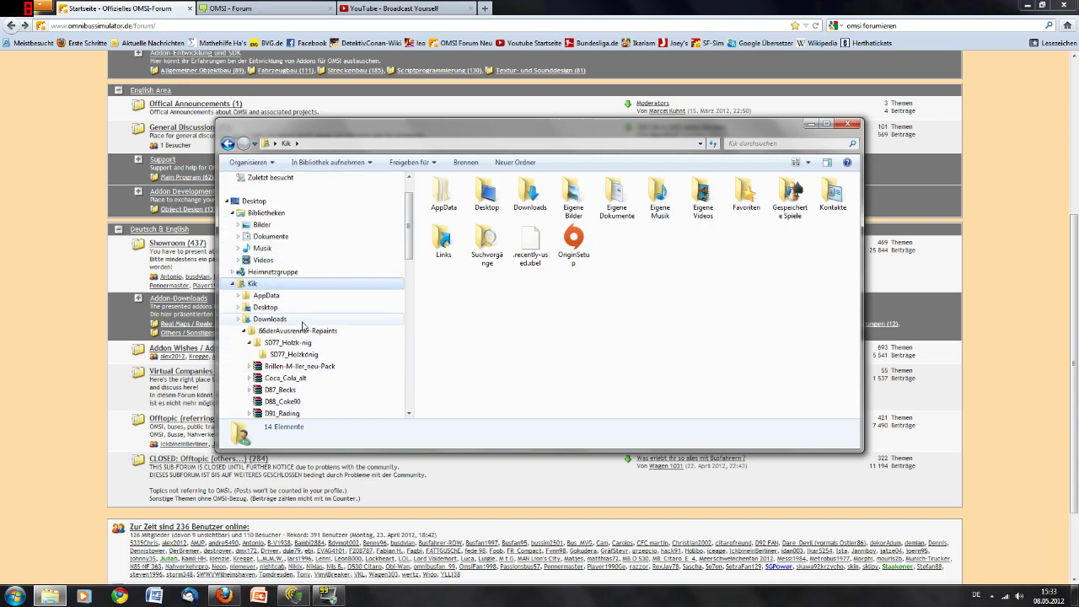
pyautogui.click(278, 319)
pyautogui.click(516, 278)
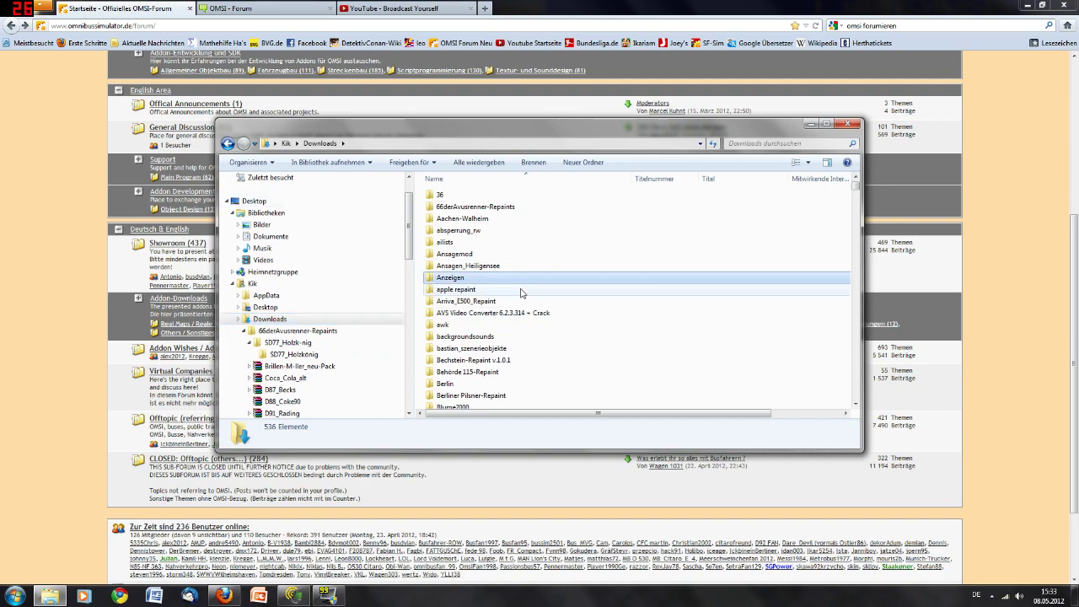
# - Look through the Downloads folder, from the extracted OMSI add-on folders to the archives and back to the beginning
pyautogui.scroll(-6, 530, 299)
pyautogui.scroll(-20, 530, 299)
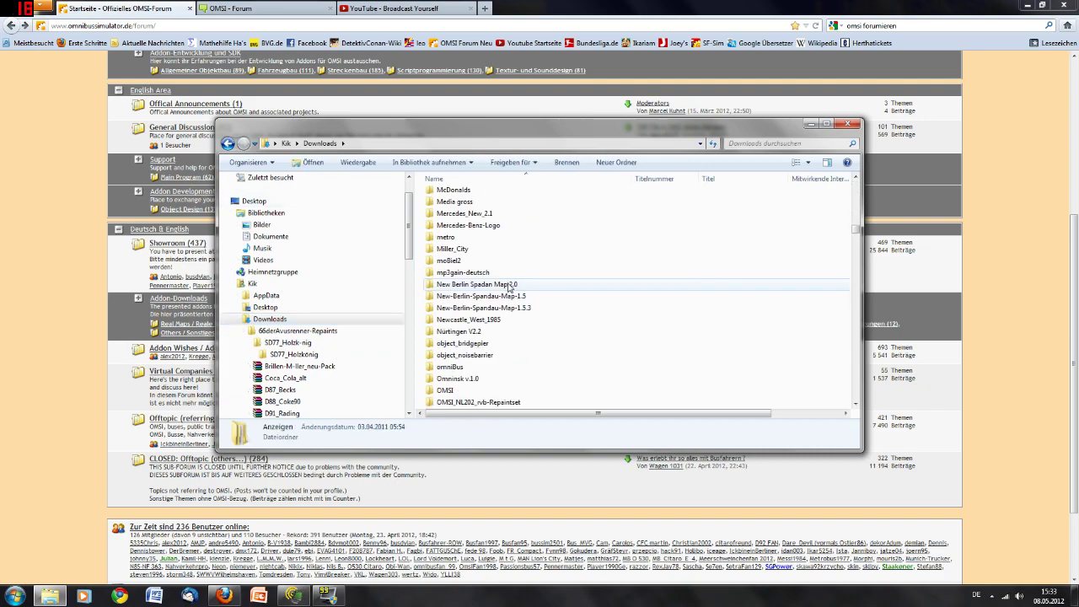
pyautogui.scroll(-15, 509, 287)
pyautogui.scroll(6, 485, 268)
pyautogui.scroll(-8, 485, 268)
pyautogui.scroll(5, 484, 268)
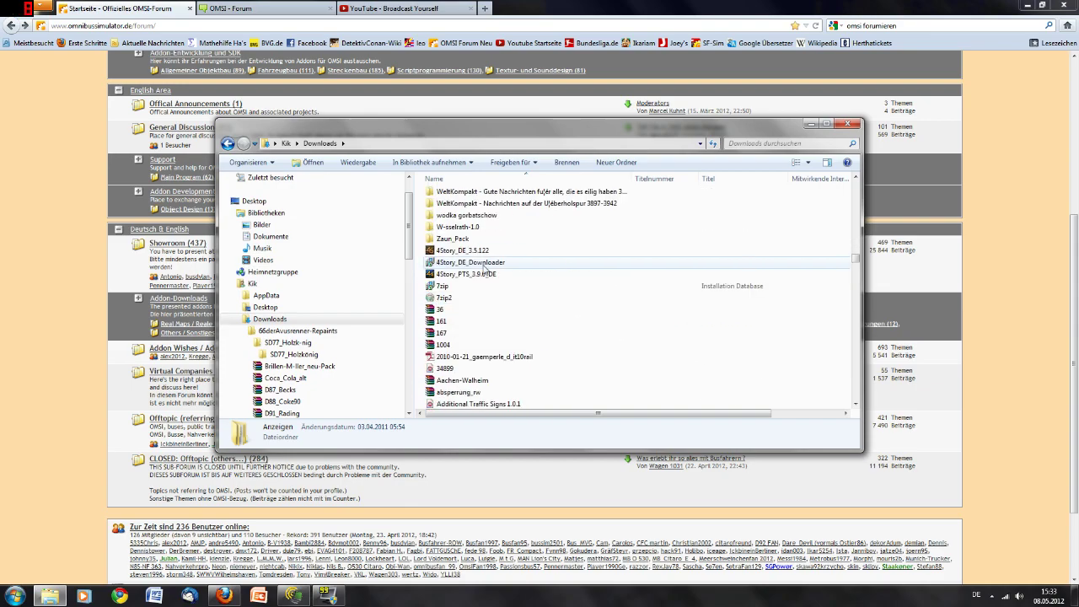
pyautogui.scroll(15, 485, 268)
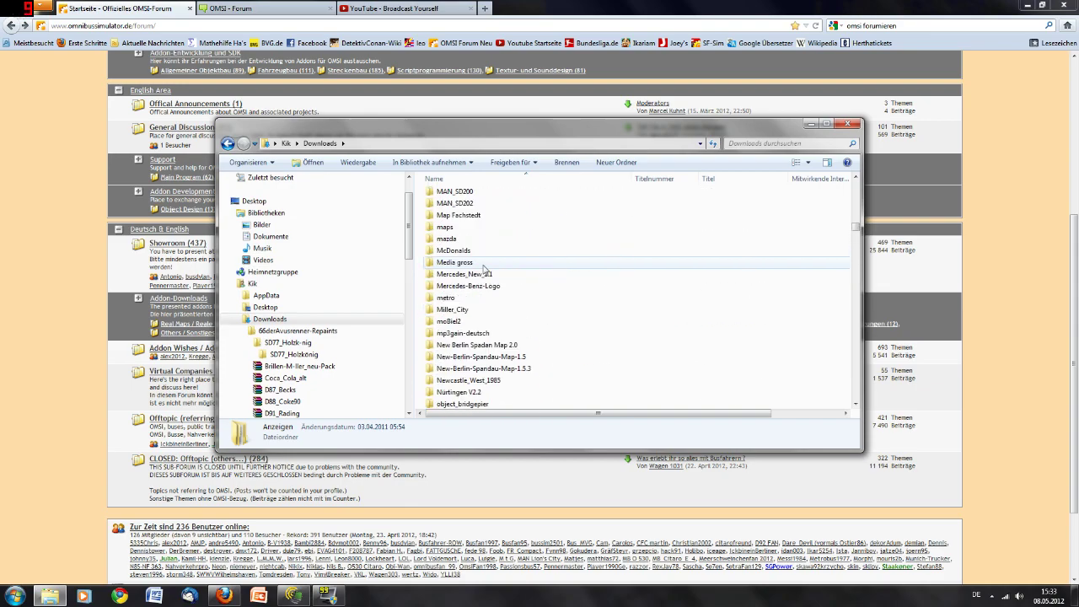
pyautogui.moveTo(856, 227)
pyautogui.mouseDown()
pyautogui.moveTo(854, 328)
pyautogui.moveTo(854, 220)
pyautogui.mouseUp()
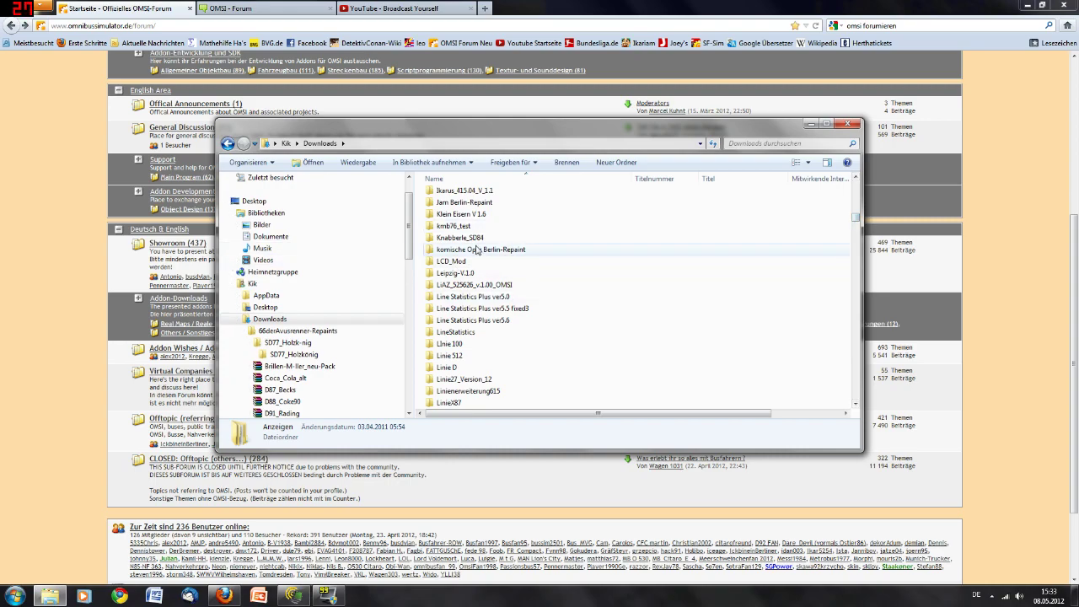
pyautogui.scroll(10, 470, 312)
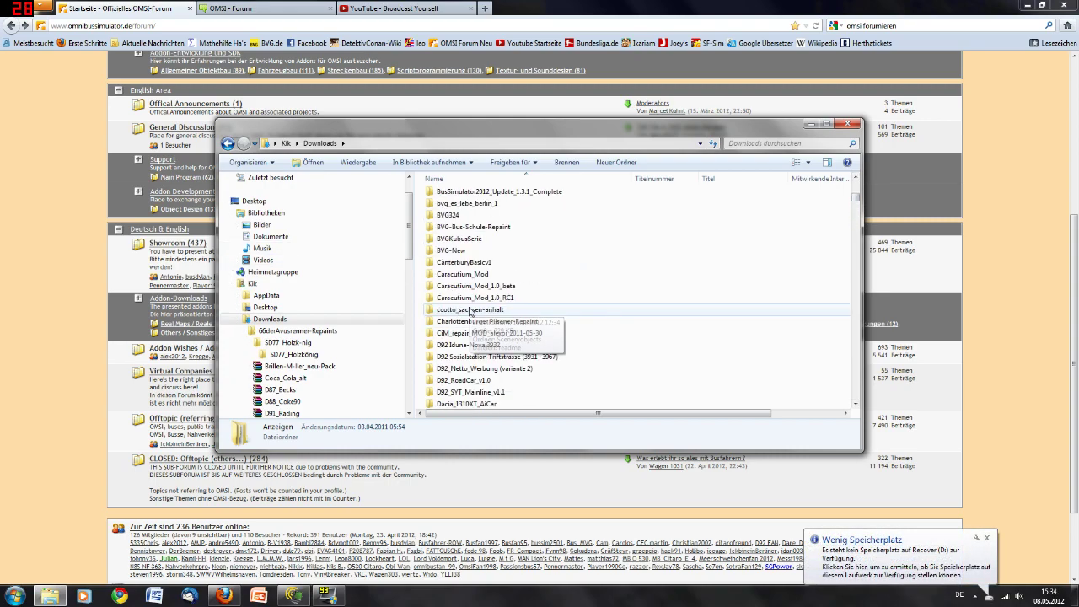
pyautogui.scroll(8, 469, 312)
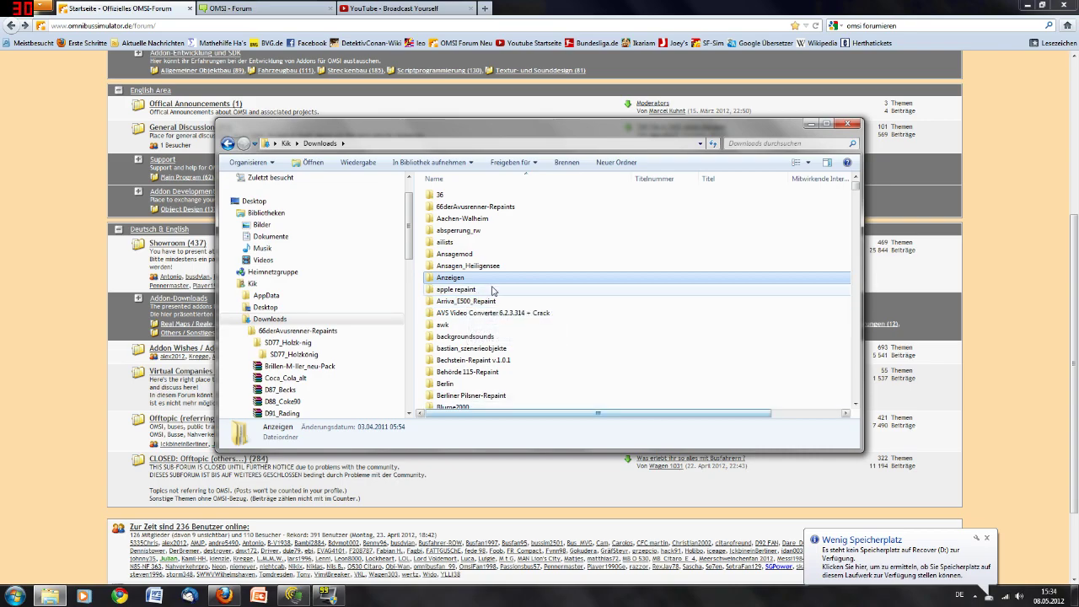
# - Inspect the downloaded Berlin folder down to its Textures subfolder, and return to Downloads
pyautogui.click(511, 349)
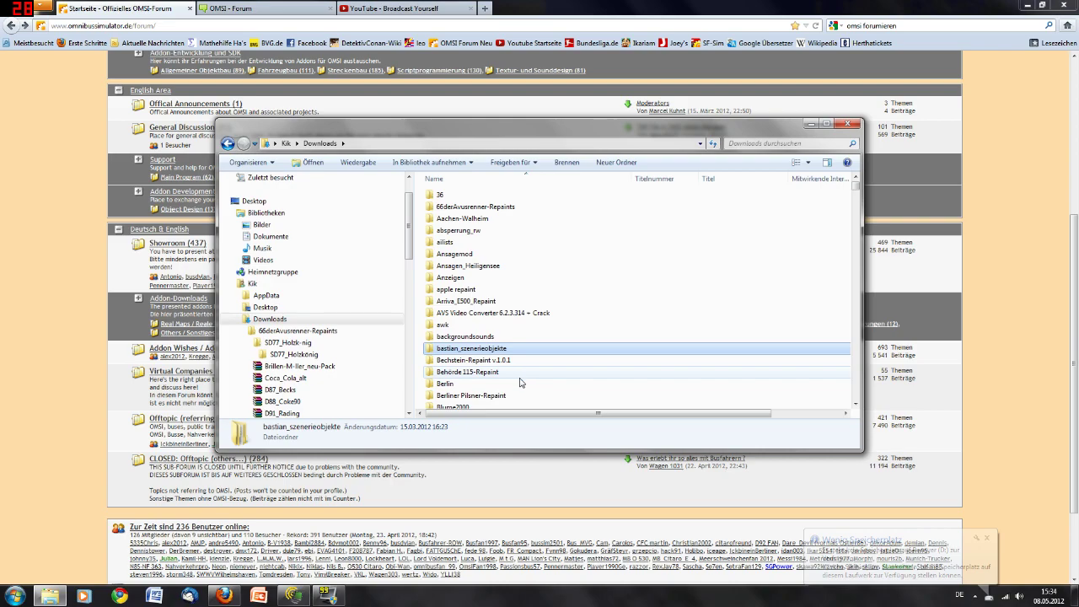
pyautogui.doubleClick(519, 383)
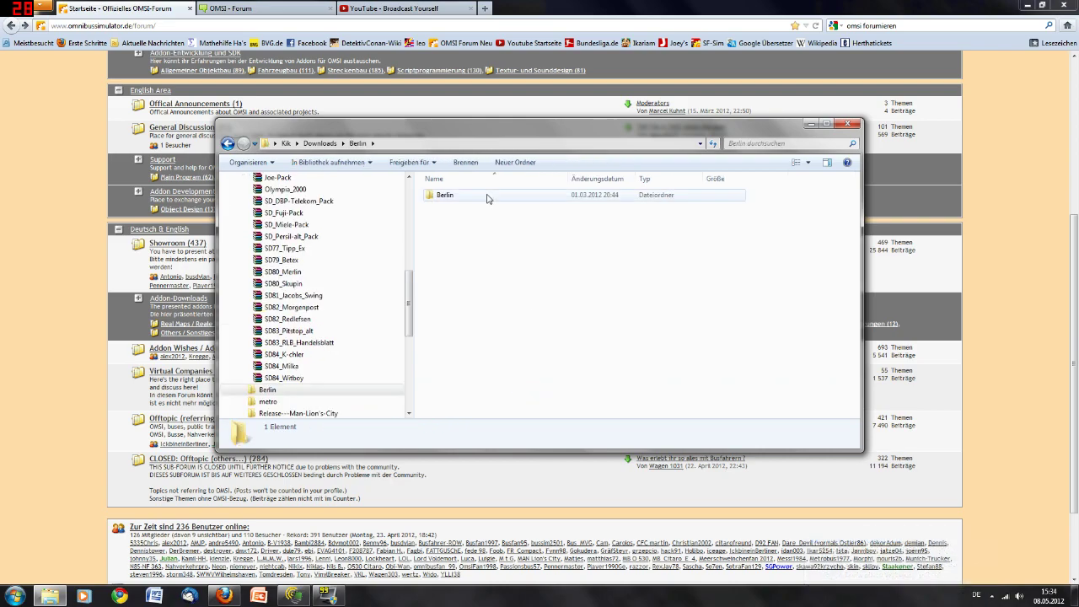
pyautogui.doubleClick(488, 198)
pyautogui.doubleClick(449, 197)
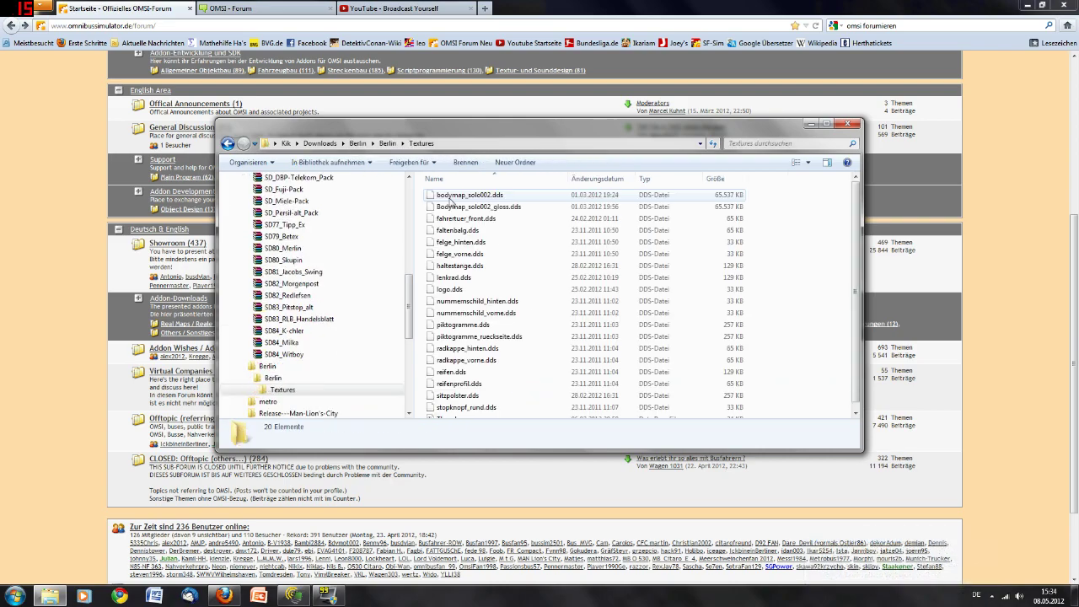
pyautogui.click(228, 143)
pyautogui.click(227, 143)
pyautogui.click(228, 144)
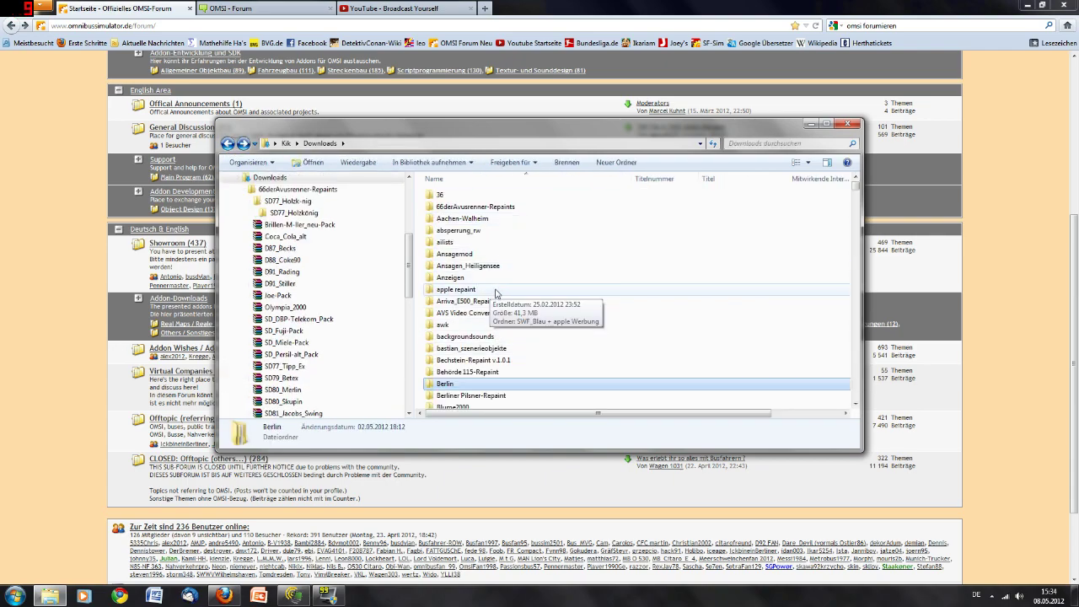
# - Collapse the personal user folder in the folder tree and open the m-r-software folder on Boot (C:)
pyautogui.scroll(-3, 524, 301)
pyautogui.scroll(3, 524, 302)
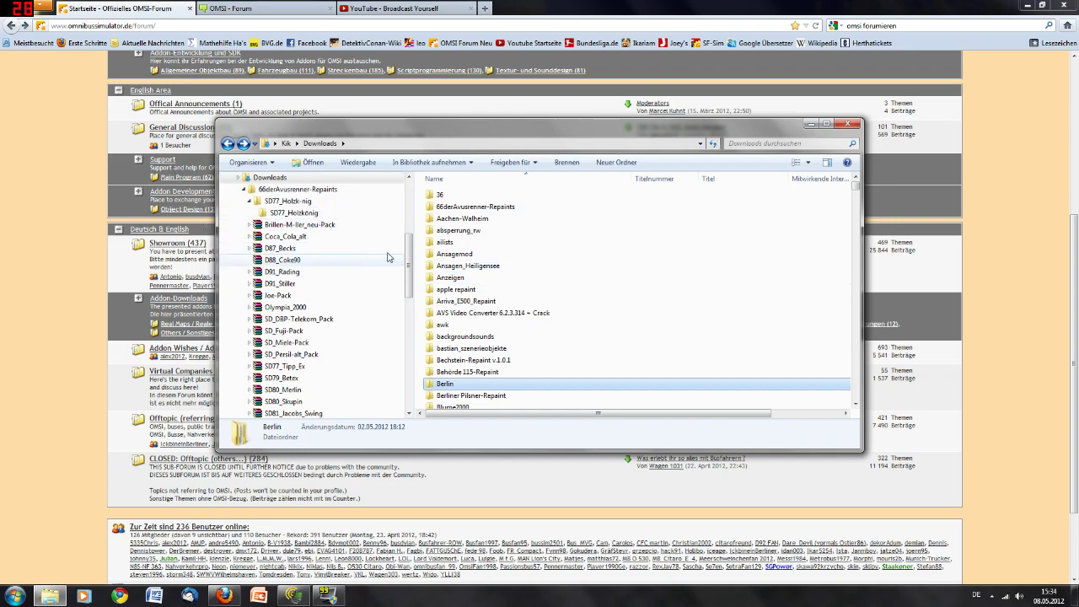
pyautogui.scroll(-2, 389, 257)
pyautogui.scroll(3, 253, 202)
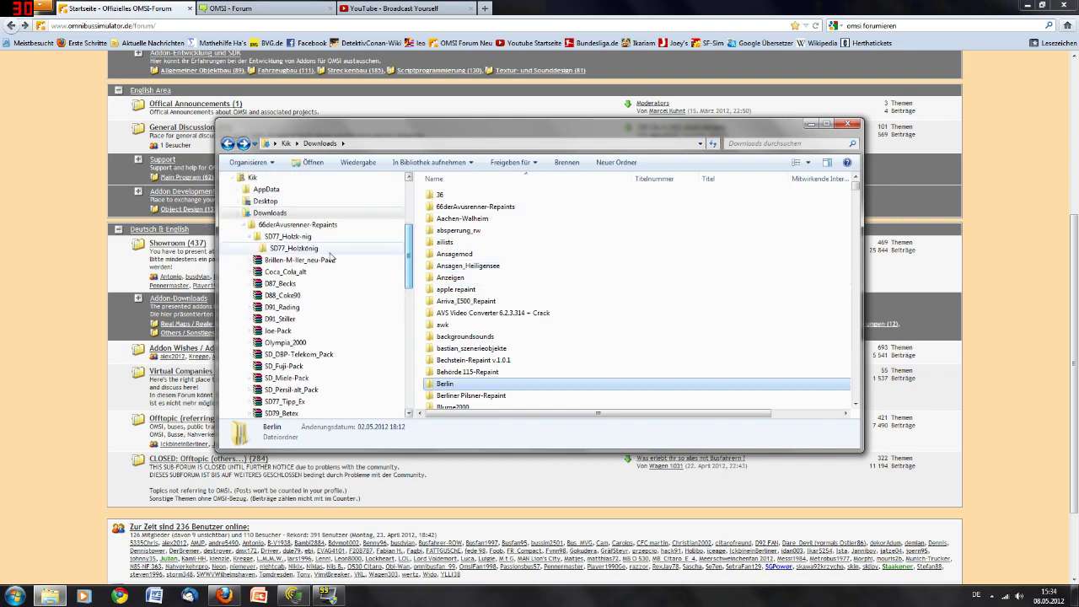
pyautogui.click(232, 177)
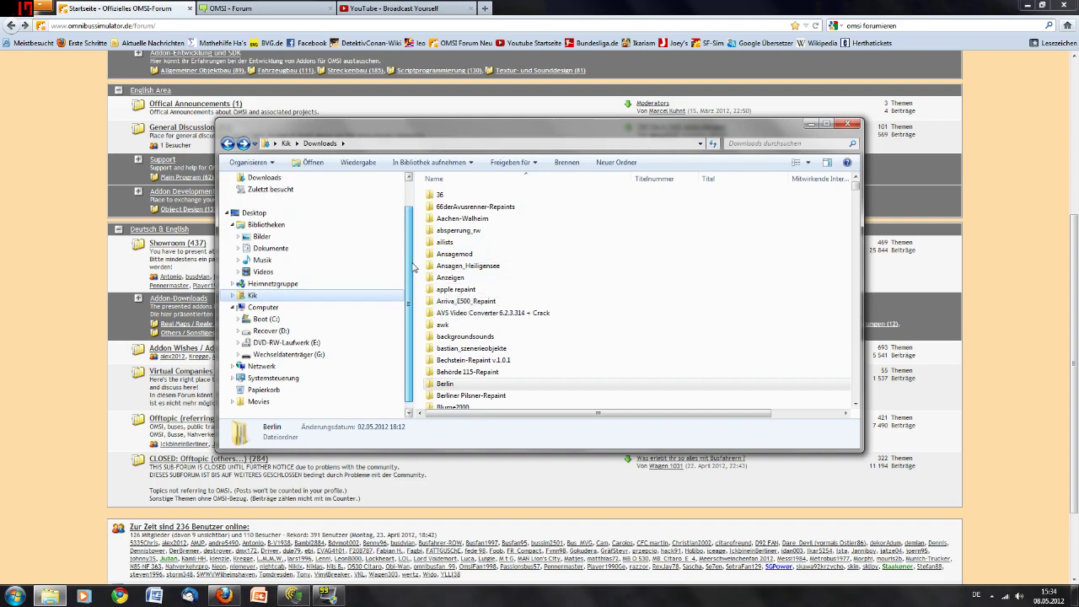
pyautogui.click(266, 307)
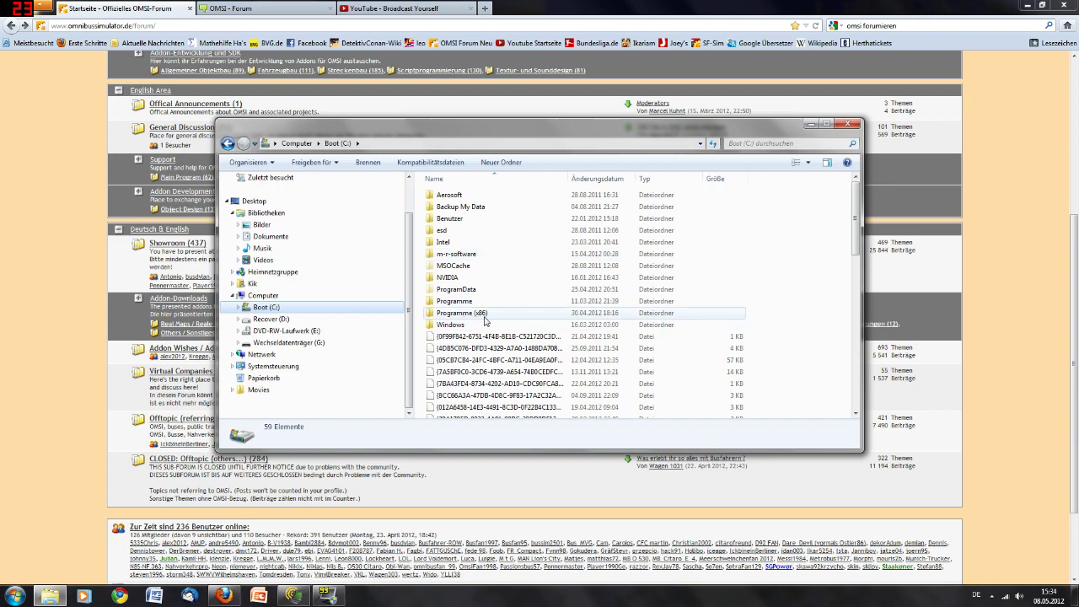
pyautogui.doubleClick(473, 255)
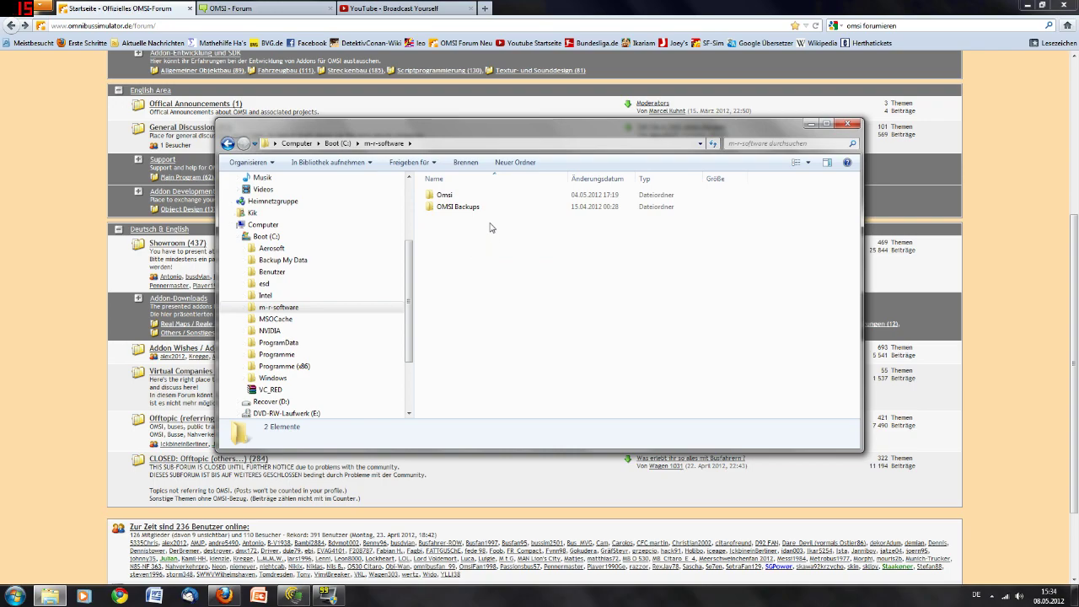
# - Point out the Omsi and OMSI Backups folders in m-r-software, and open the Omsi folder
pyautogui.click(451, 197)
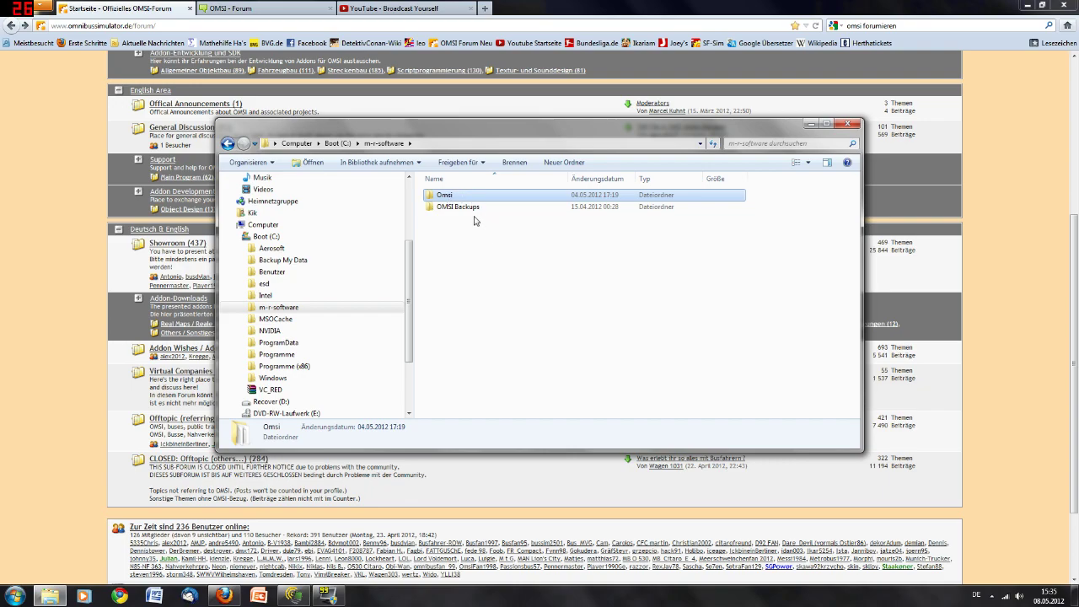
pyautogui.click(481, 208)
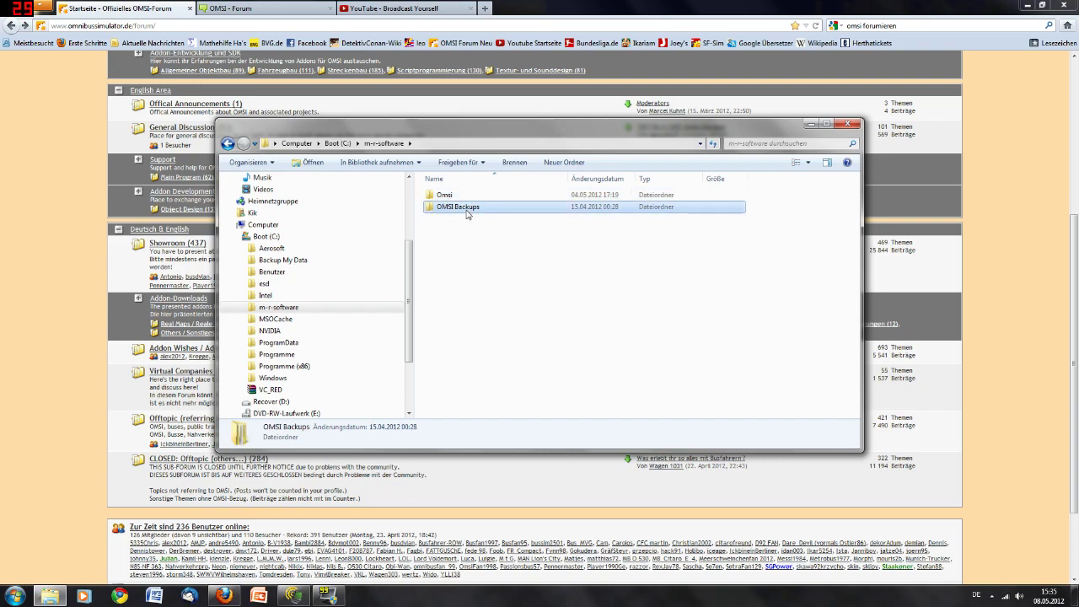
pyautogui.click(468, 198)
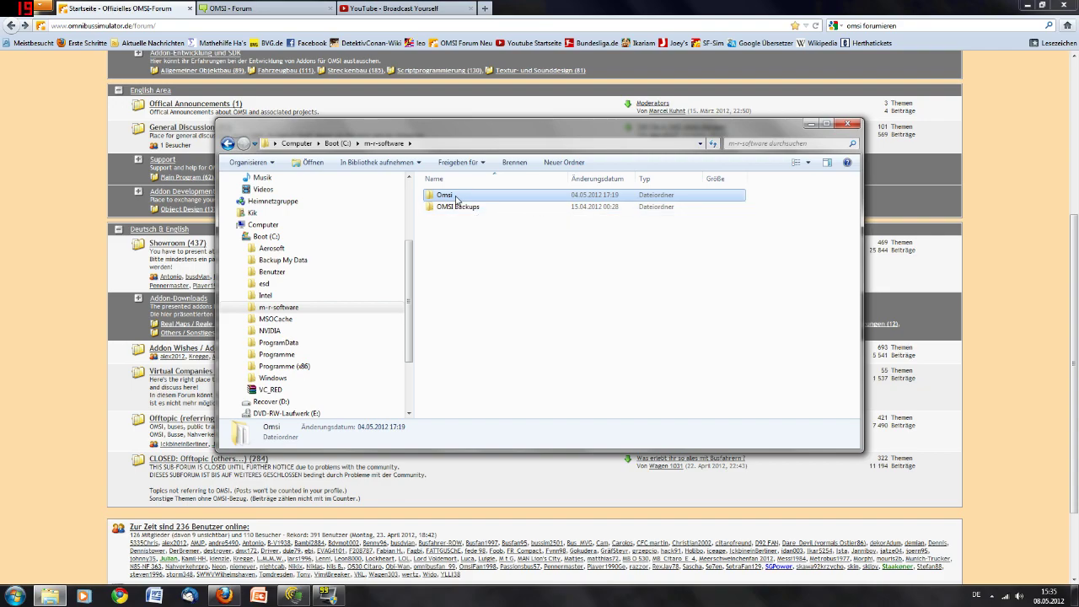
pyautogui.doubleClick(456, 197)
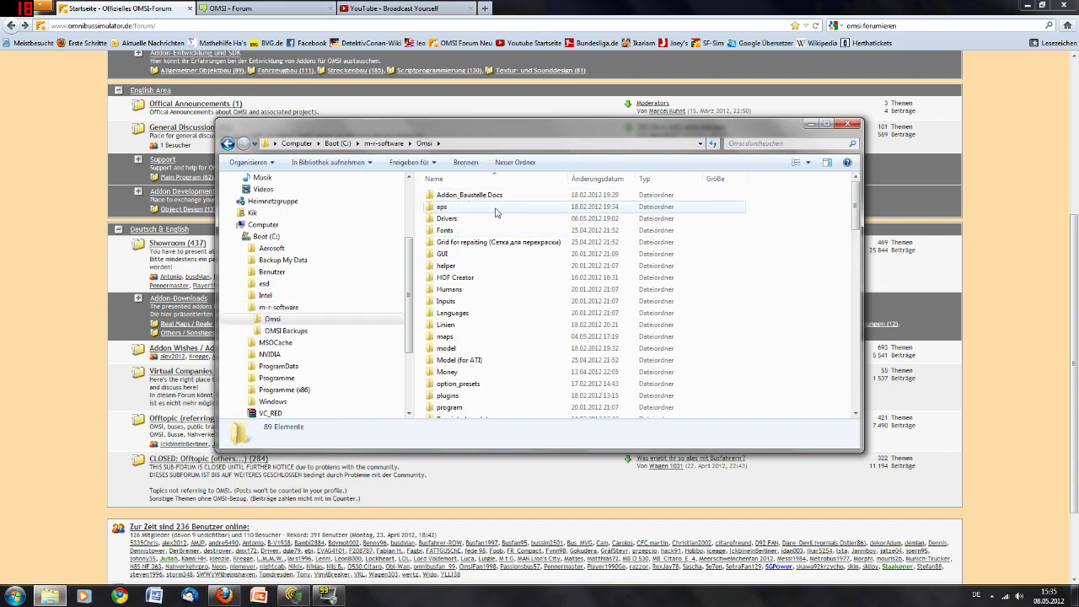
# - Examine the contents of the Omsi main folder, from its subfolders such as maps and Vehicles to its loose manuals and files
pyautogui.click(496, 210)
pyautogui.scroll(-5, 489, 244)
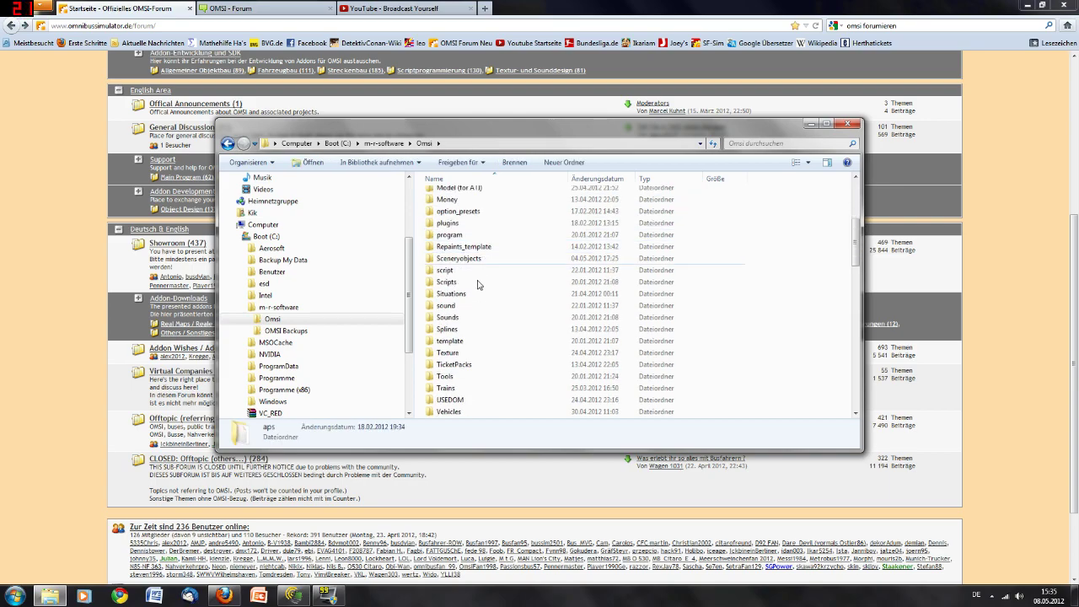
pyautogui.scroll(5, 480, 281)
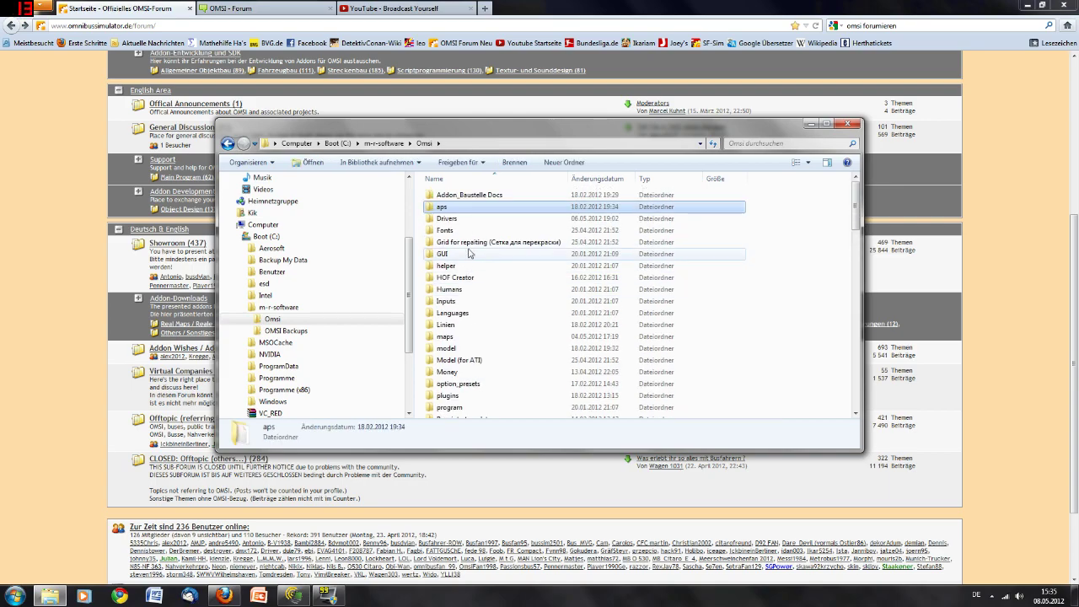
pyautogui.scroll(-12, 495, 338)
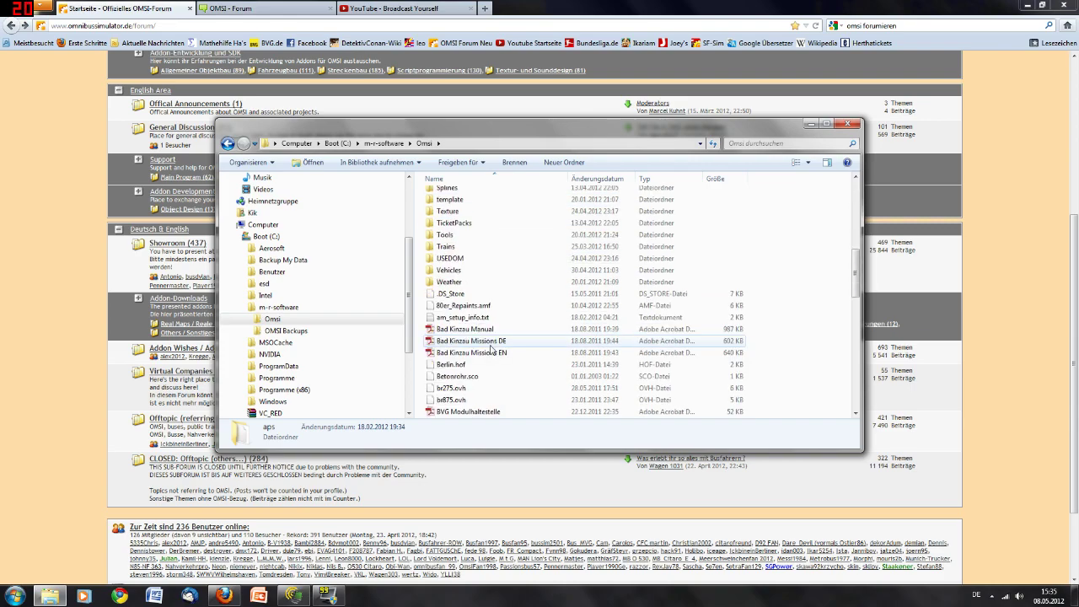
pyautogui.scroll(10, 455, 356)
pyautogui.scroll(-15, 448, 358)
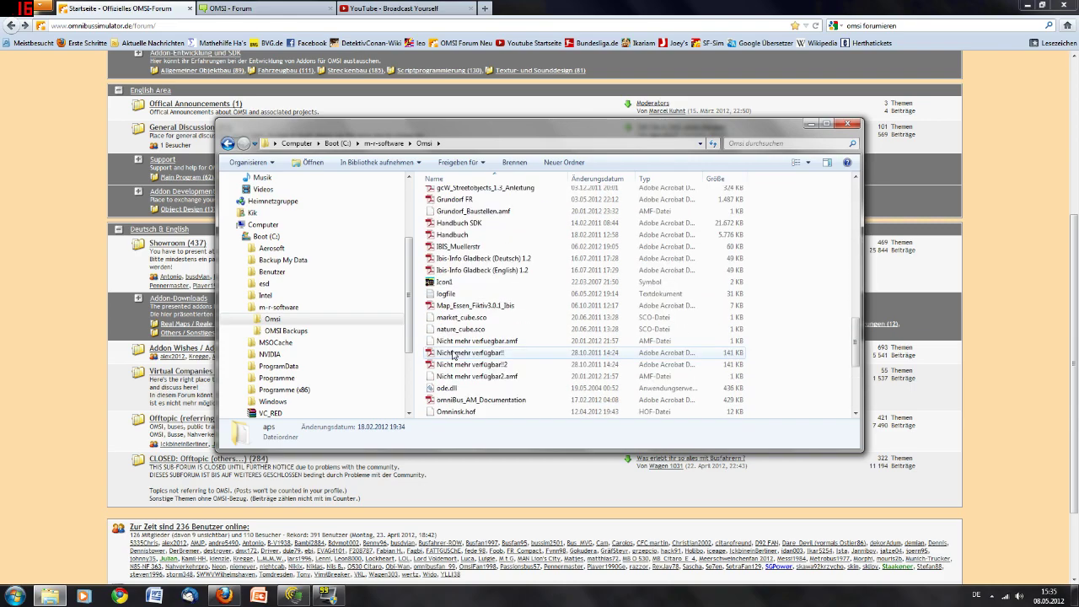
pyautogui.scroll(5, 459, 356)
pyautogui.scroll(6, 467, 357)
pyautogui.scroll(7, 463, 366)
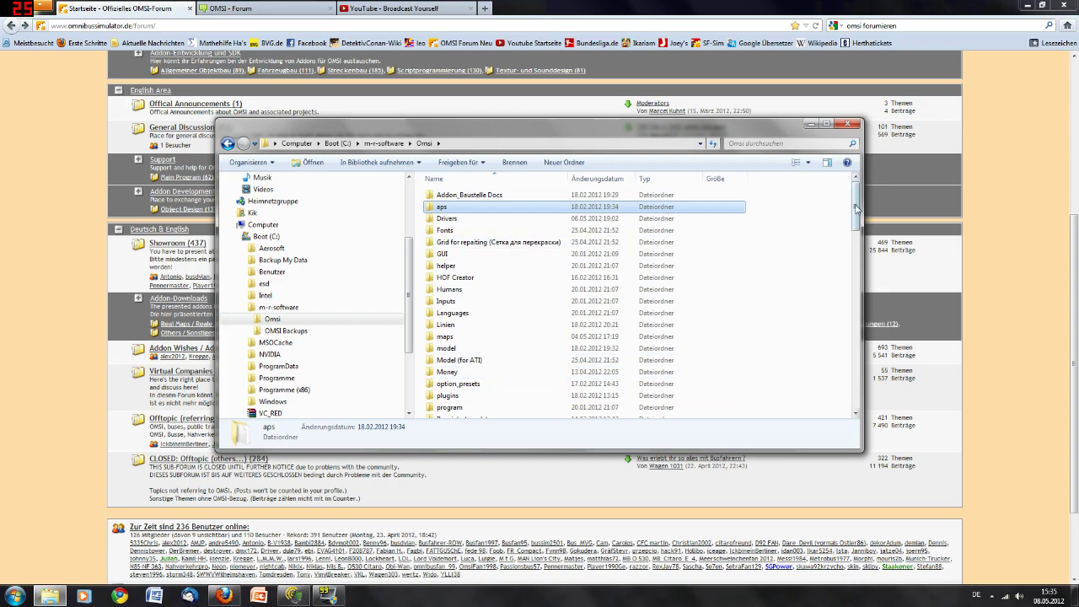
pyautogui.scroll(-1, 857, 210)
pyautogui.scroll(1, 856, 210)
pyautogui.scroll(-3, 501, 318)
pyautogui.scroll(3, 500, 319)
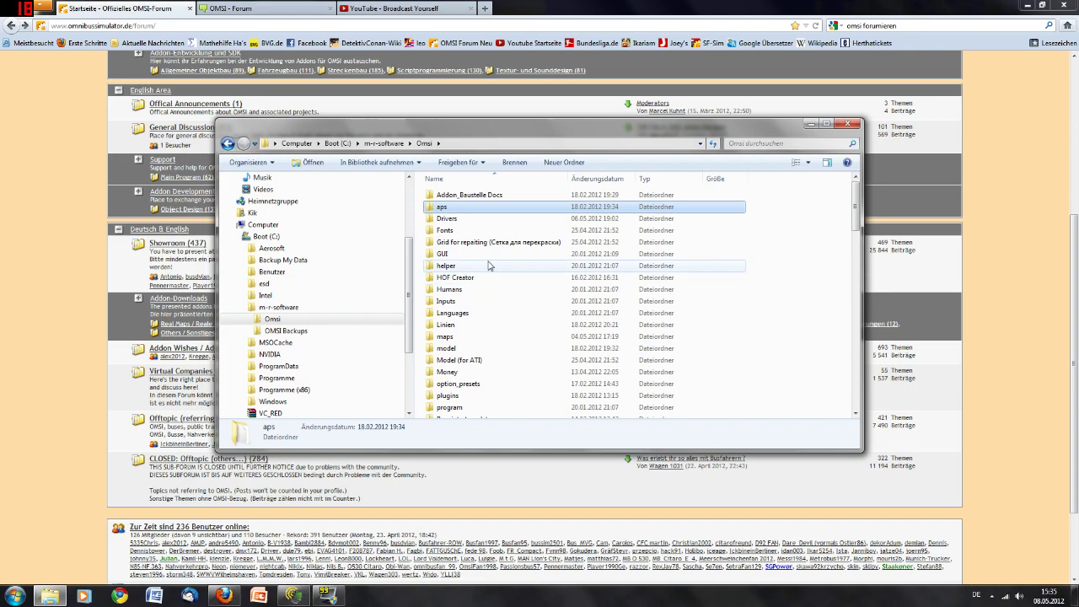
# - Highlight the HOF Creator folder in the Omsi directory, and open the Fonts folder
pyautogui.rightClick(472, 278)
pyautogui.click(452, 279)
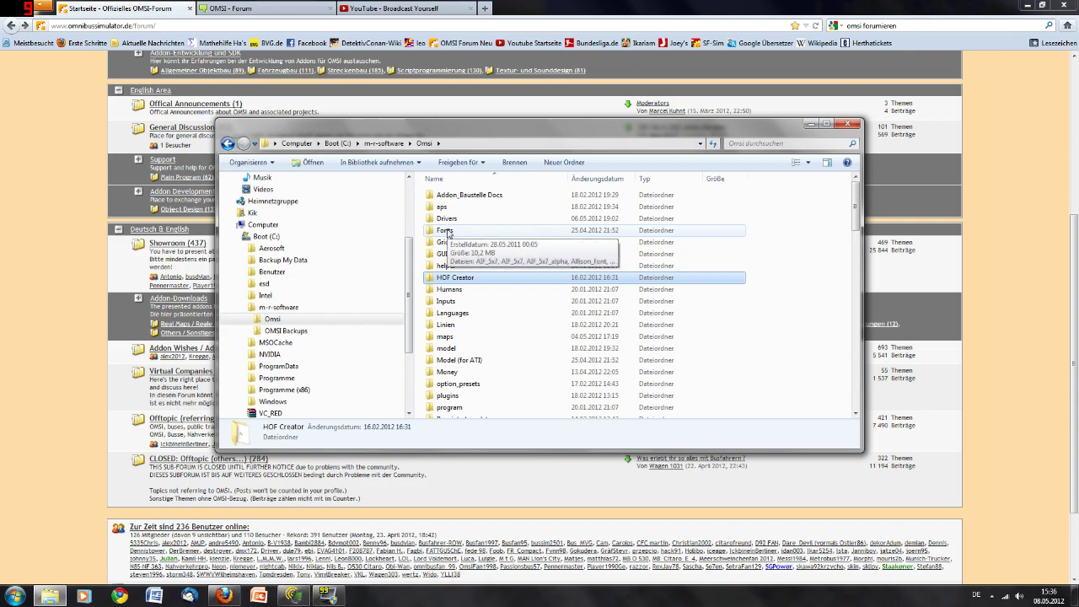
pyautogui.click(450, 236)
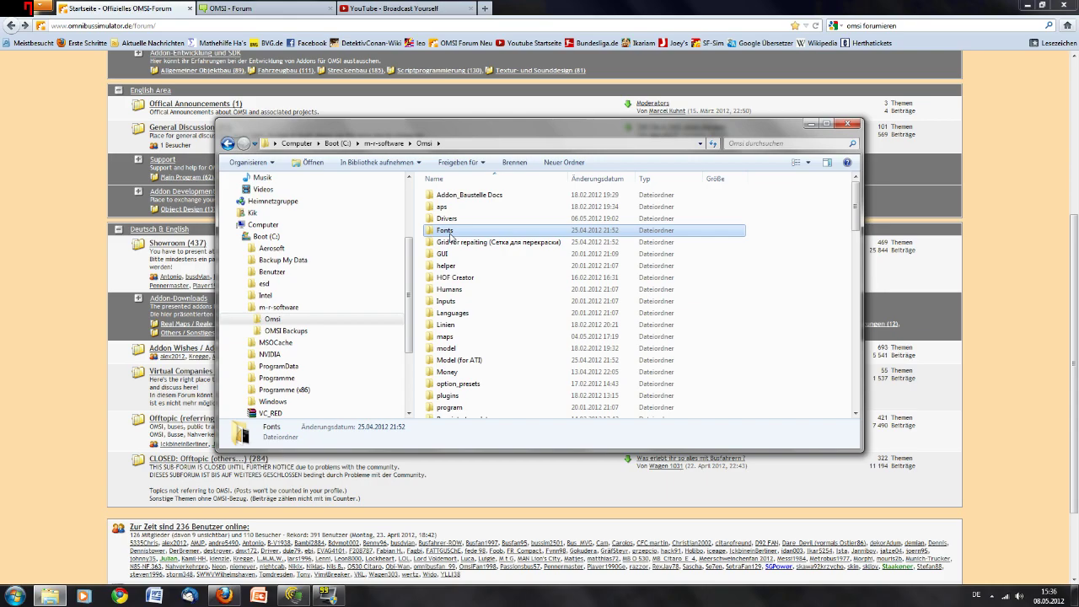
pyautogui.doubleClick(451, 237)
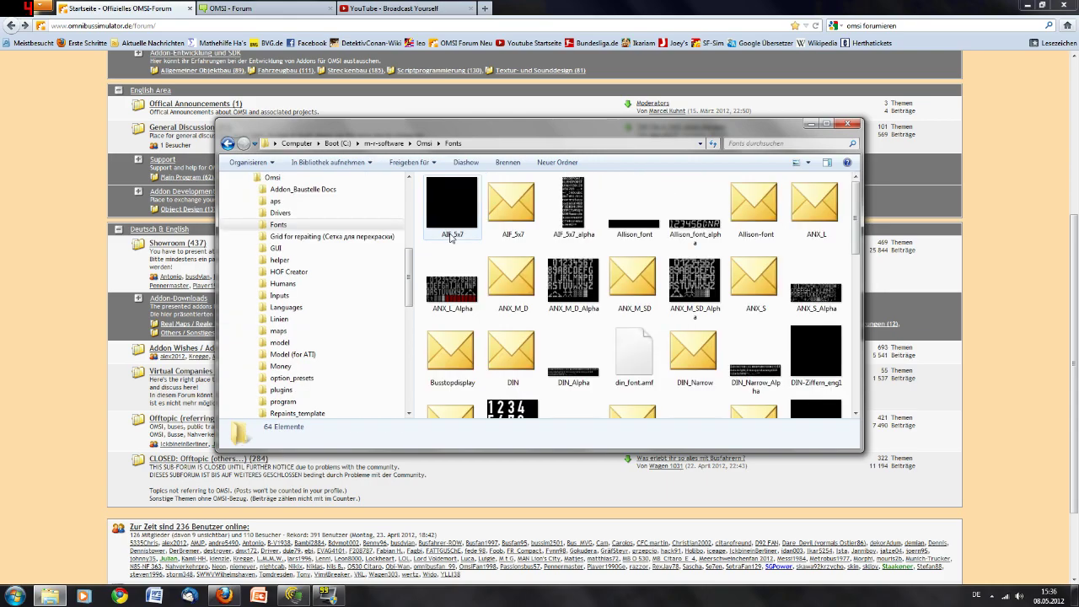
# - Examine the font bitmaps and their matching font files in the Fonts folder, selecting ANX_M_D_Alpha as an example
pyautogui.click(576, 300)
pyautogui.scroll(-5, 574, 308)
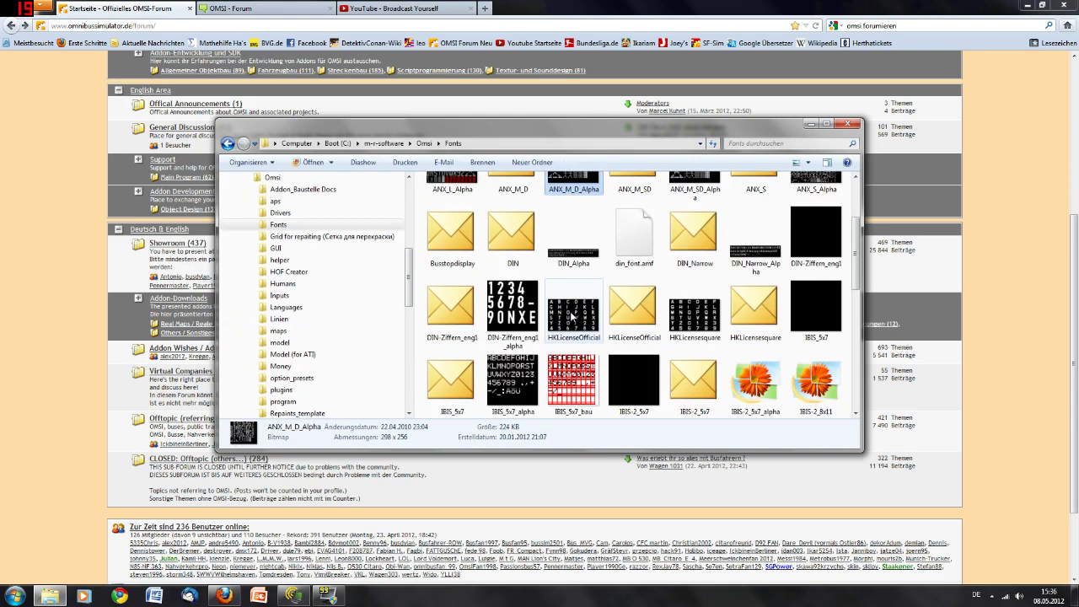
pyautogui.scroll(5, 572, 317)
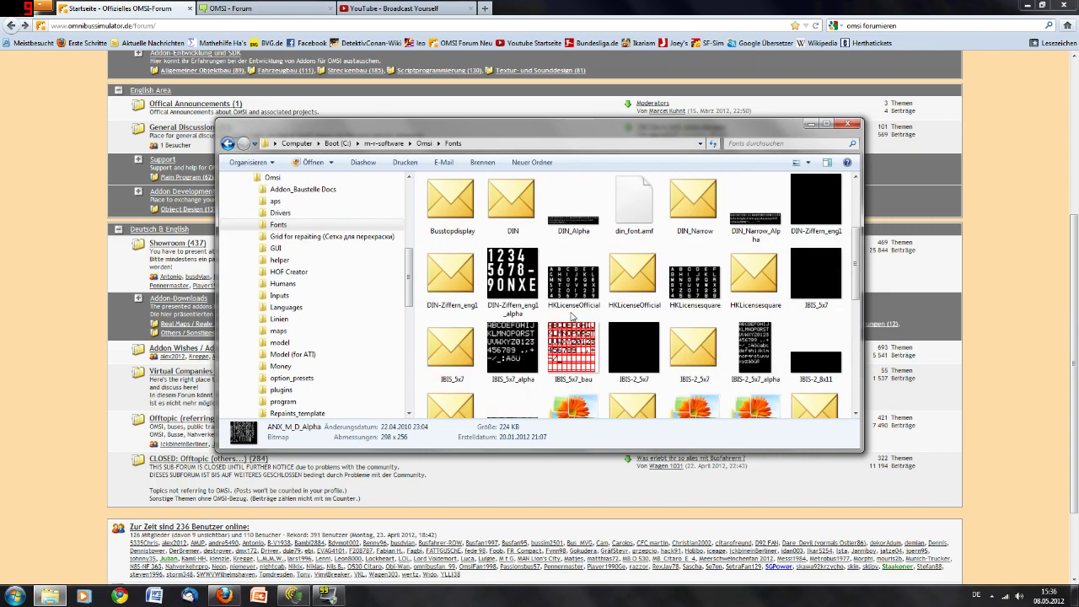
pyautogui.scroll(-5, 540, 319)
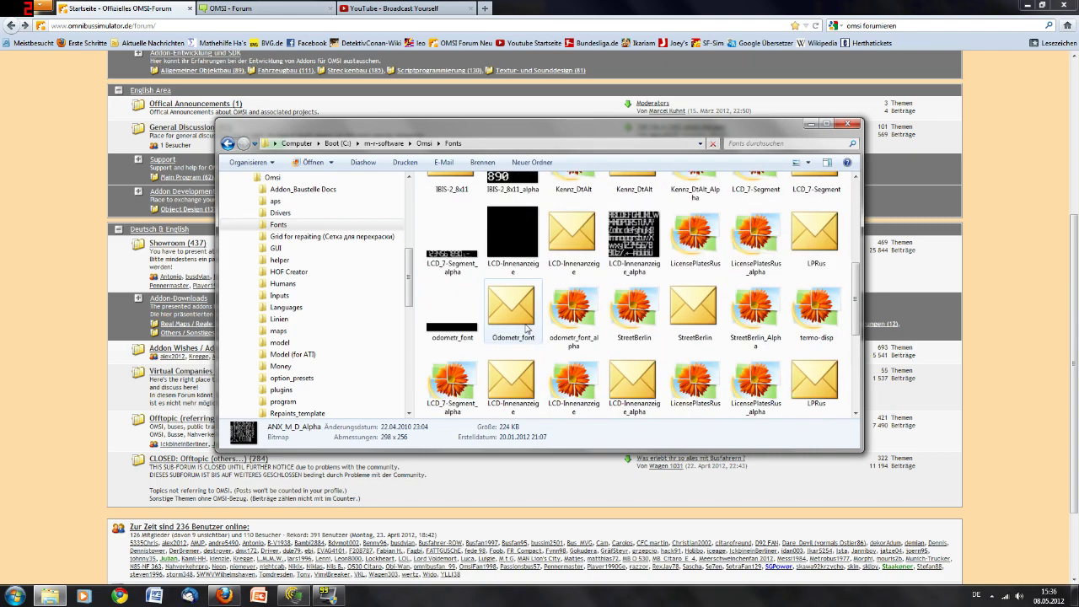
pyautogui.scroll(5, 520, 304)
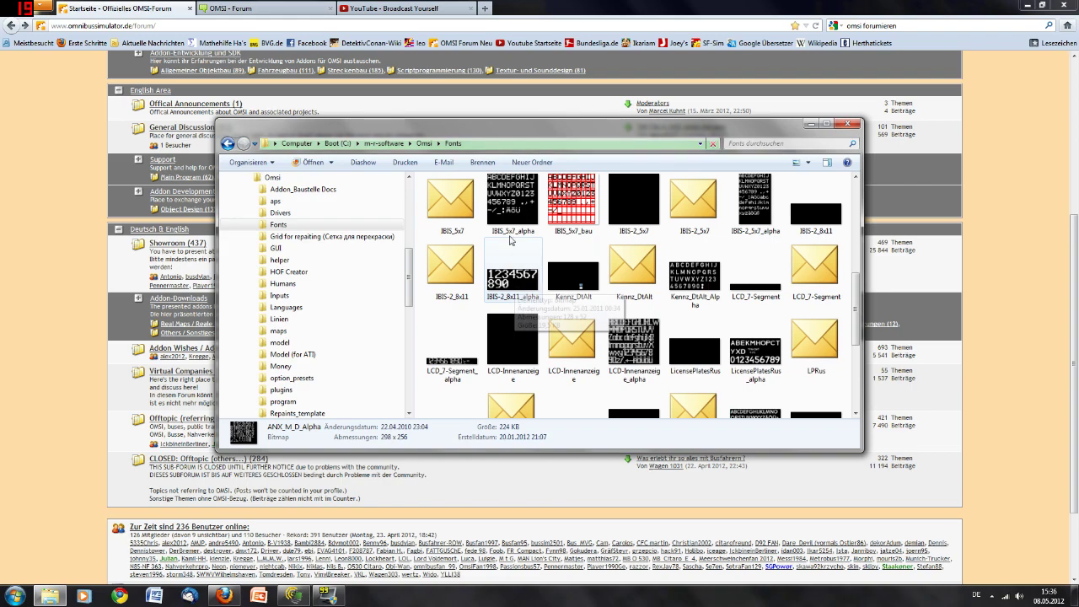
pyautogui.scroll(-1, 556, 318)
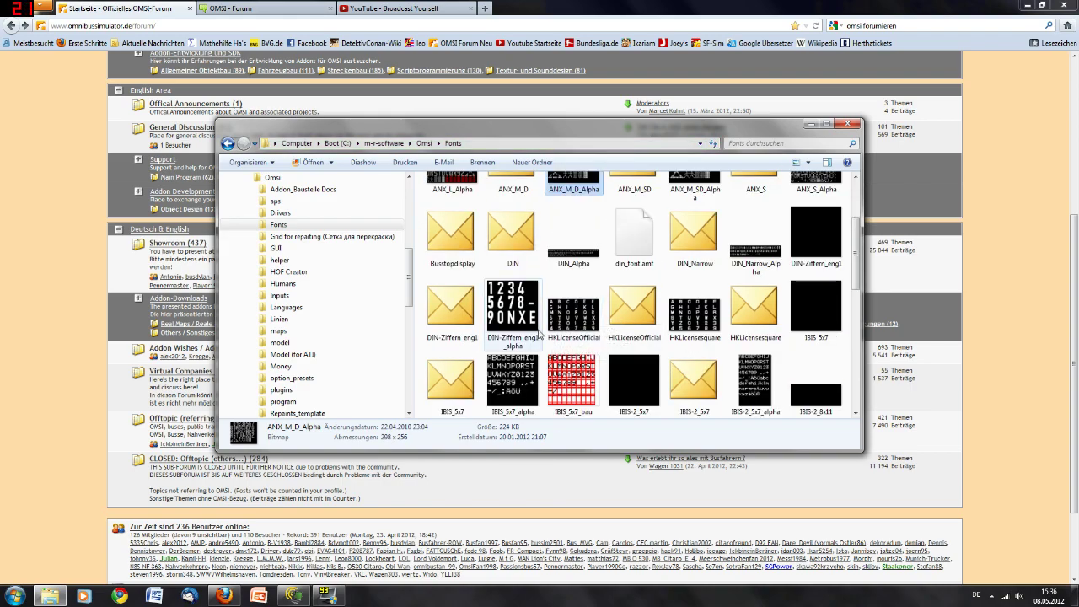
pyautogui.scroll(-2, 537, 324)
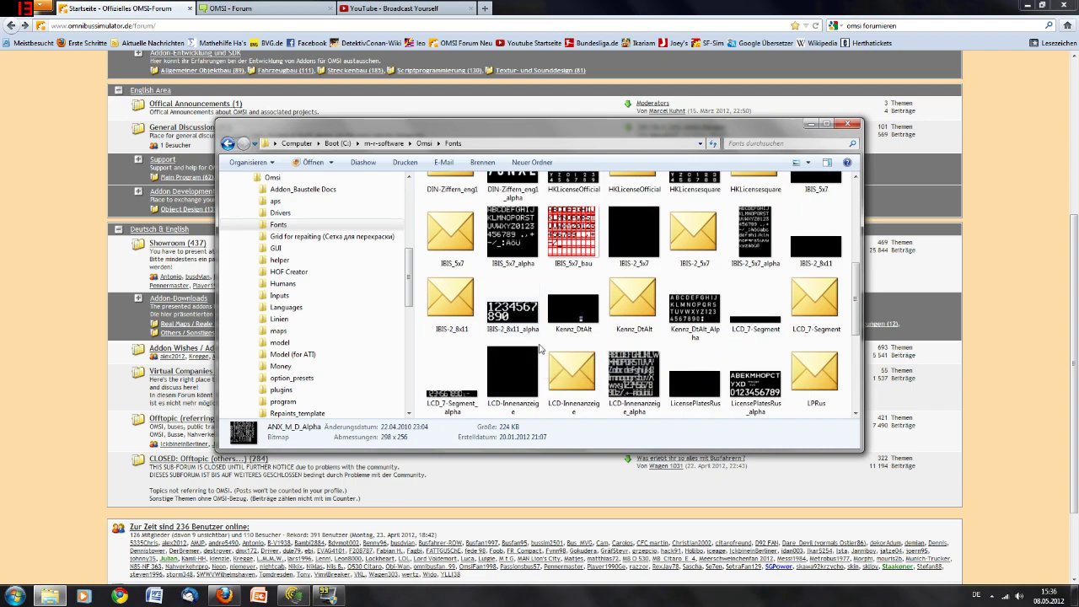
pyautogui.scroll(-3, 515, 320)
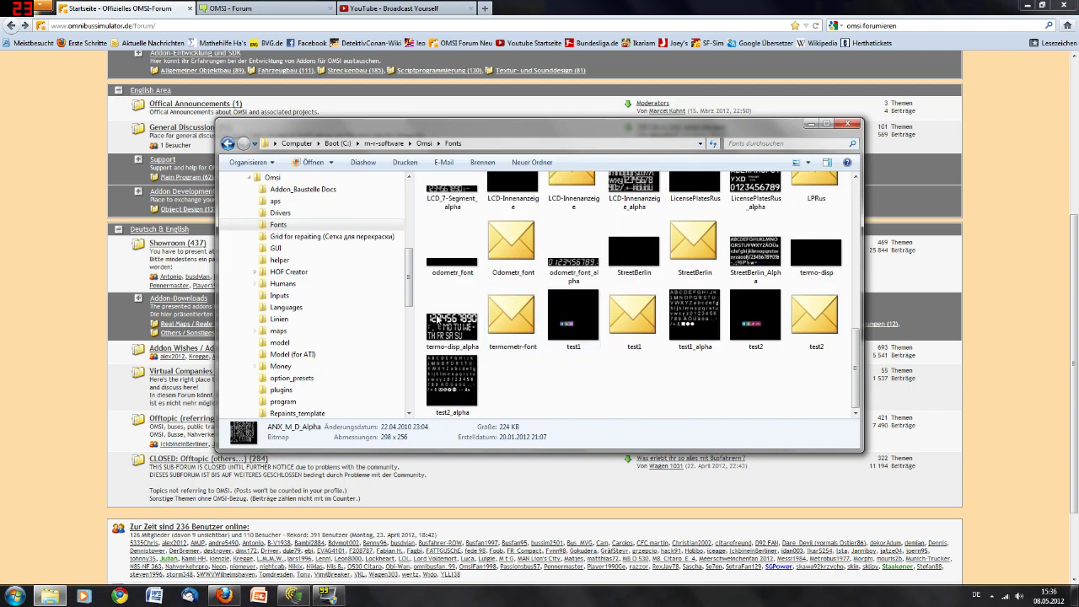
pyautogui.scroll(6, 486, 337)
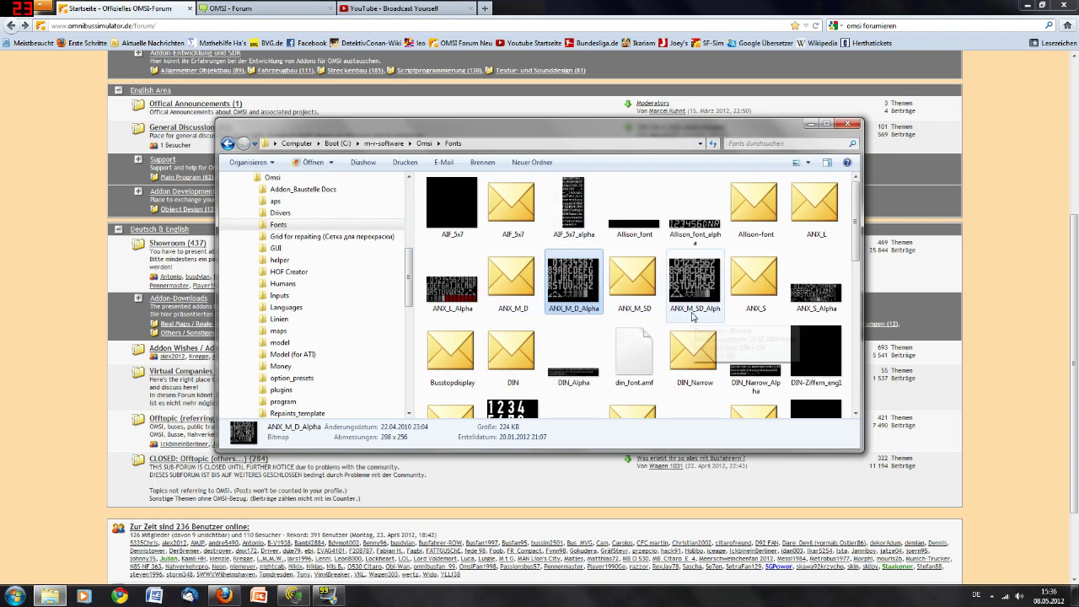
pyautogui.moveTo(696, 301)
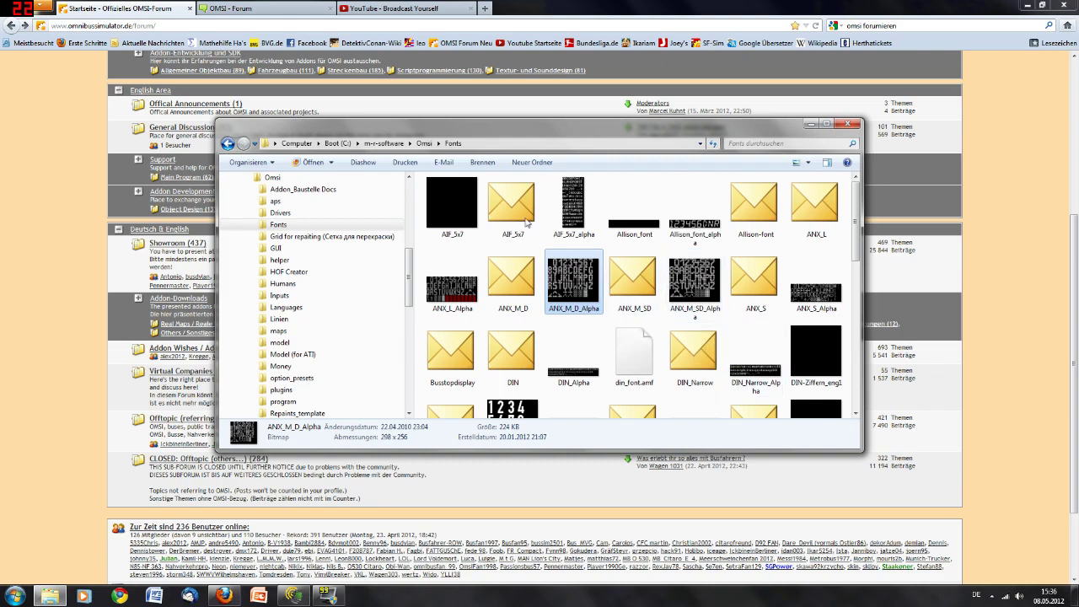
# - Return to the Omsi folder, open its maps folder and look through the installed map folders
pyautogui.click(228, 143)
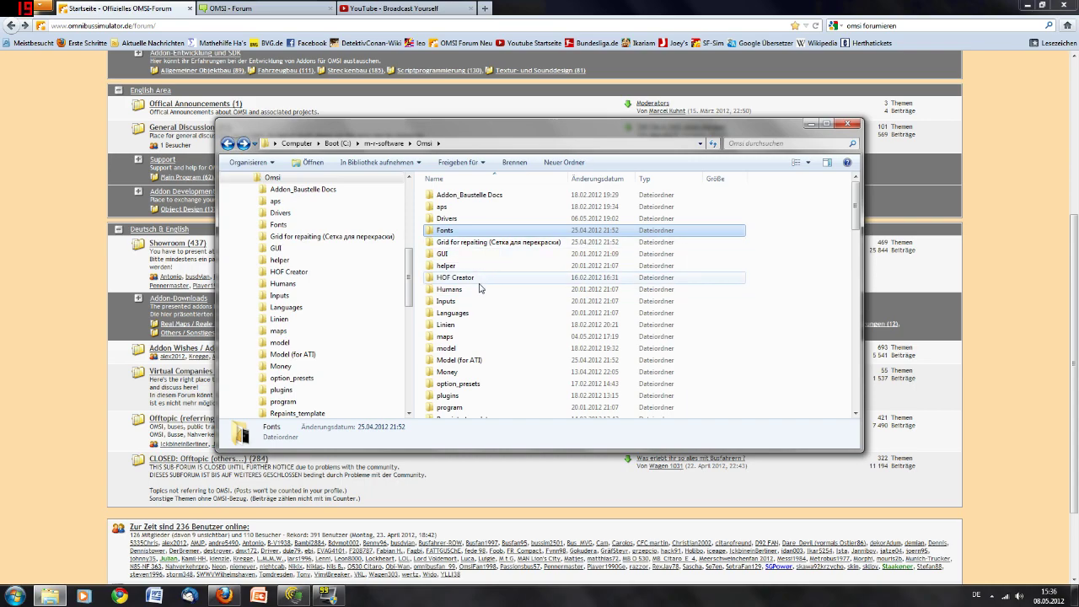
pyautogui.click(484, 339)
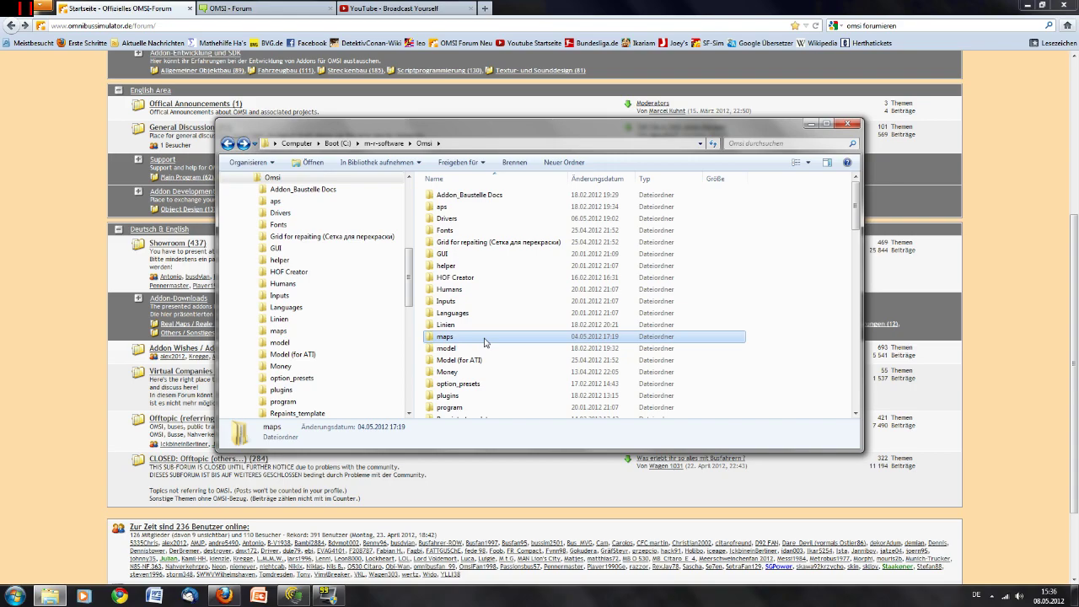
pyautogui.doubleClick(485, 337)
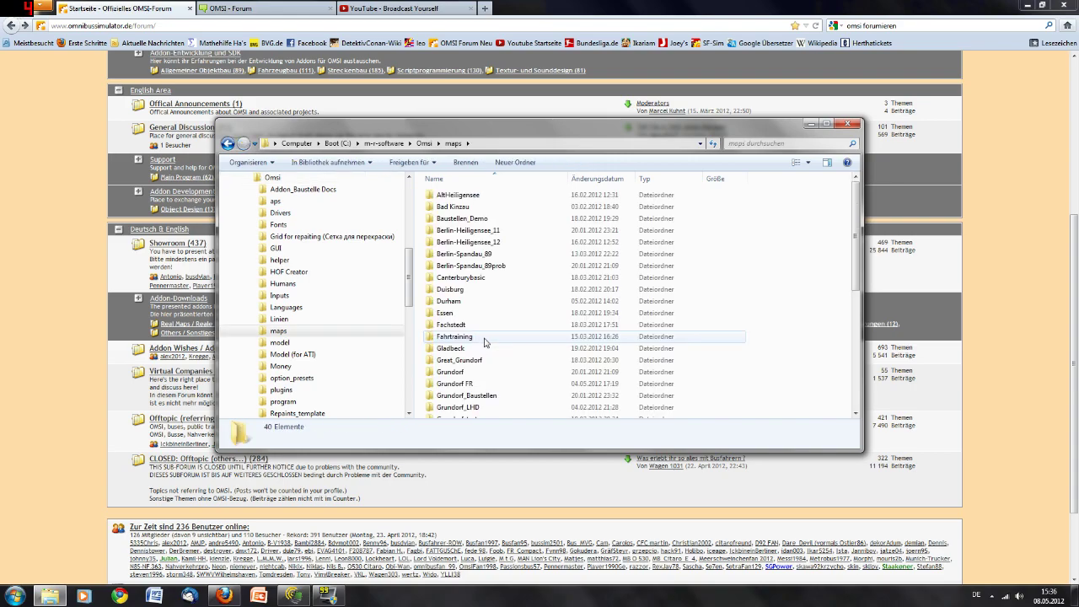
pyautogui.click(482, 325)
pyautogui.scroll(-7, 487, 340)
pyautogui.scroll(7, 482, 364)
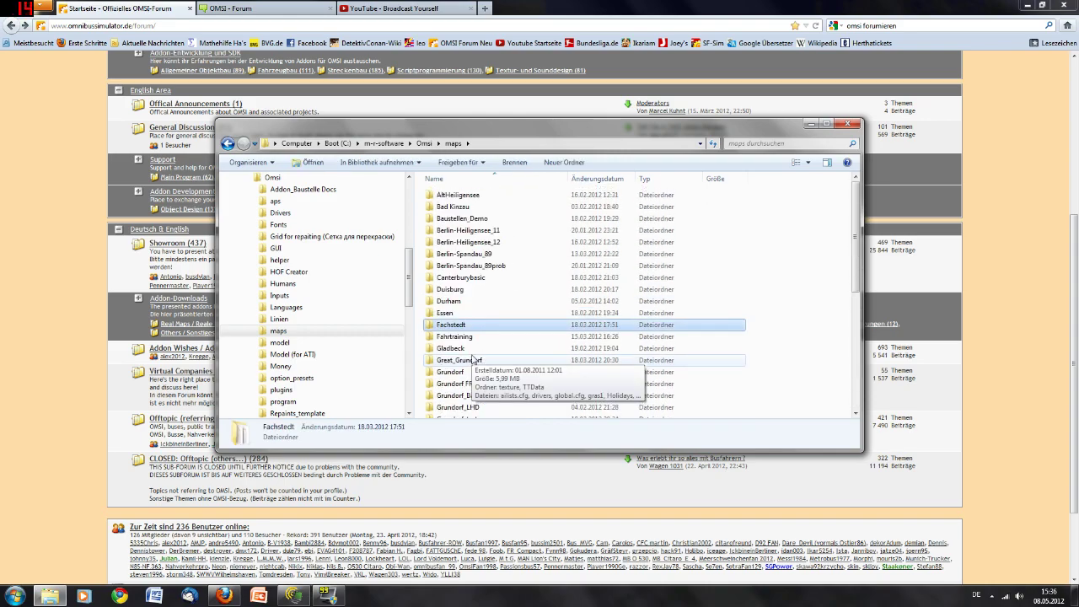
pyautogui.scroll(-3, 474, 359)
pyautogui.scroll(2, 487, 335)
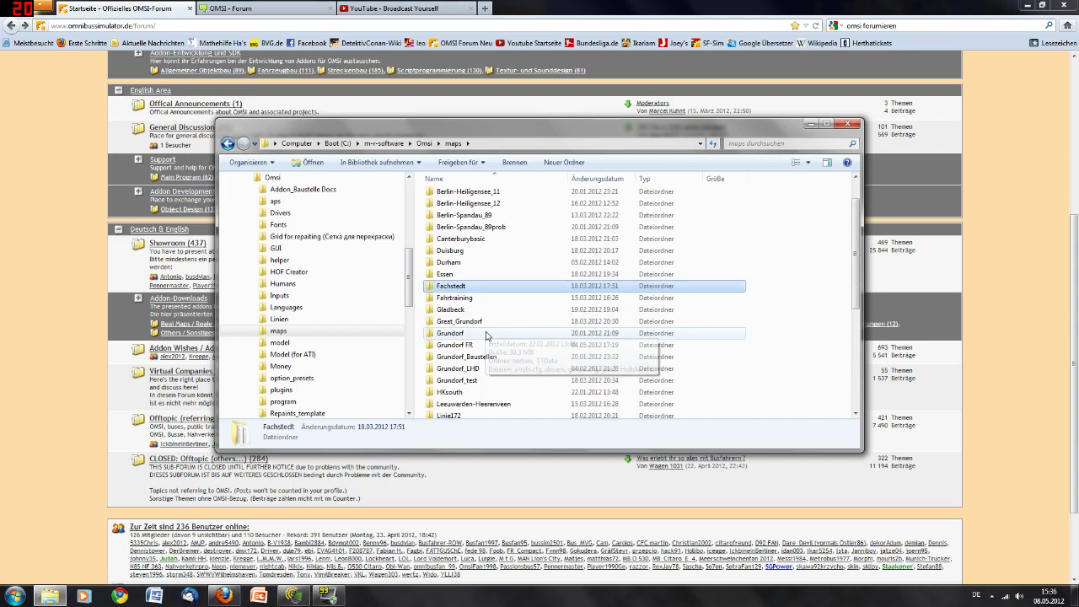
# - Open the Grundorf map folder and examine its subfolders, configuration files and tile files
pyautogui.doubleClick(480, 334)
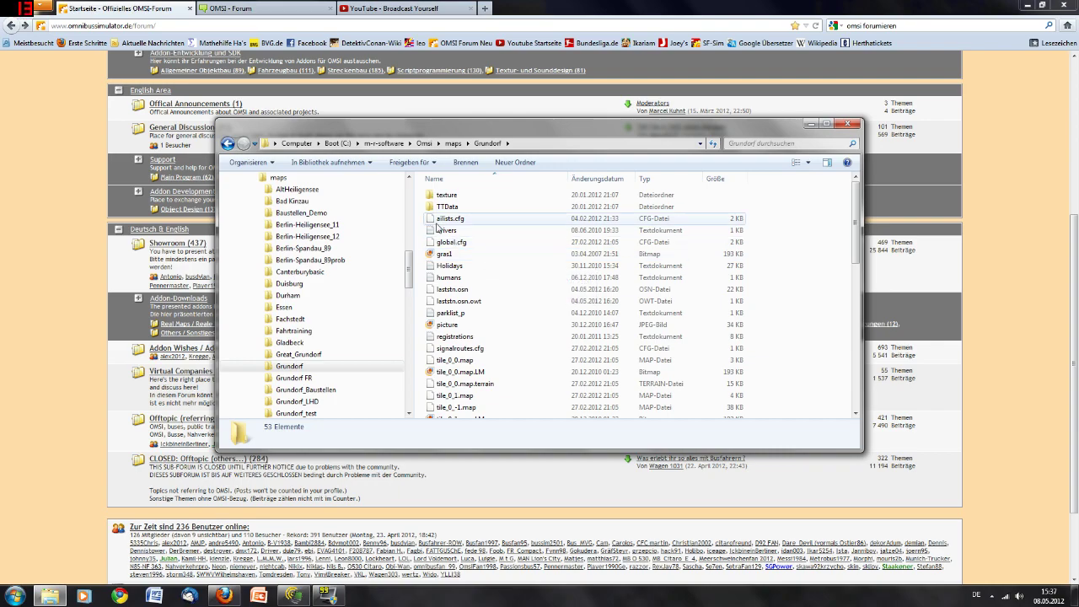
pyautogui.click(518, 348)
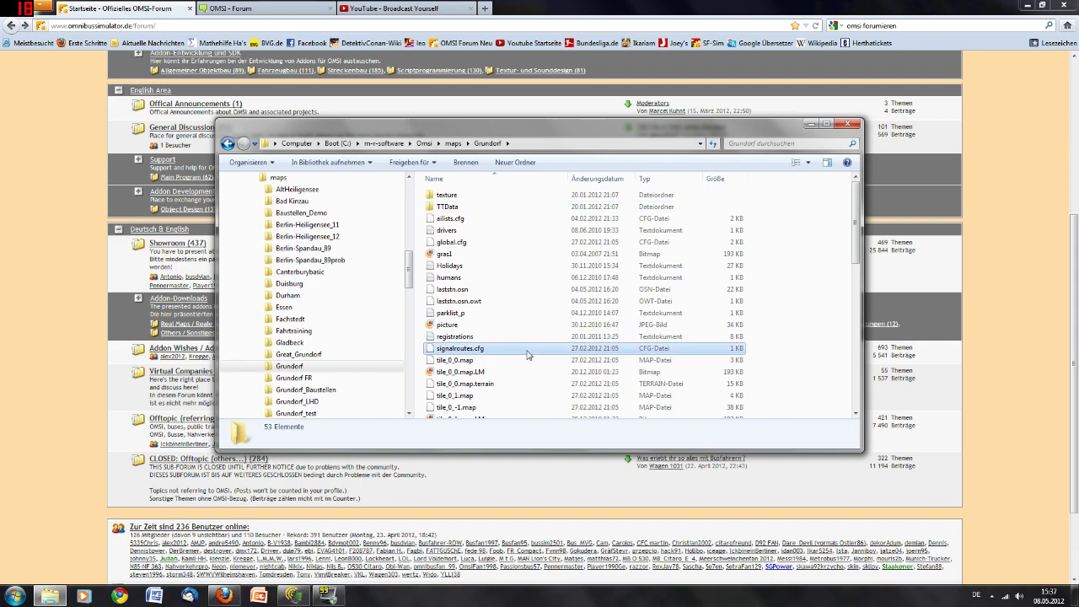
pyautogui.scroll(-8, 523, 348)
pyautogui.scroll(-4, 524, 348)
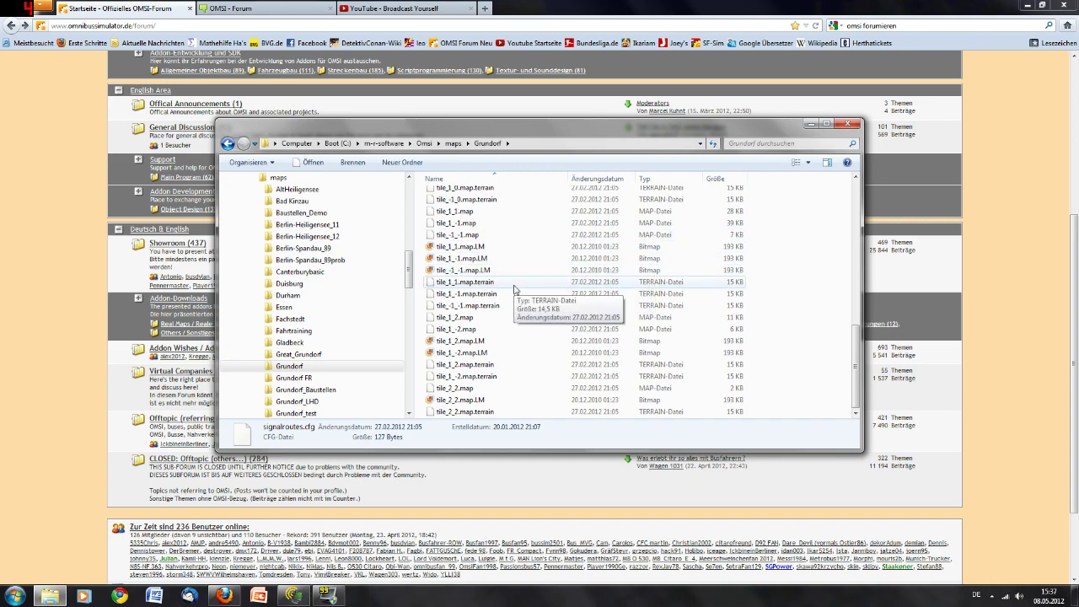
pyautogui.scroll(10, 514, 289)
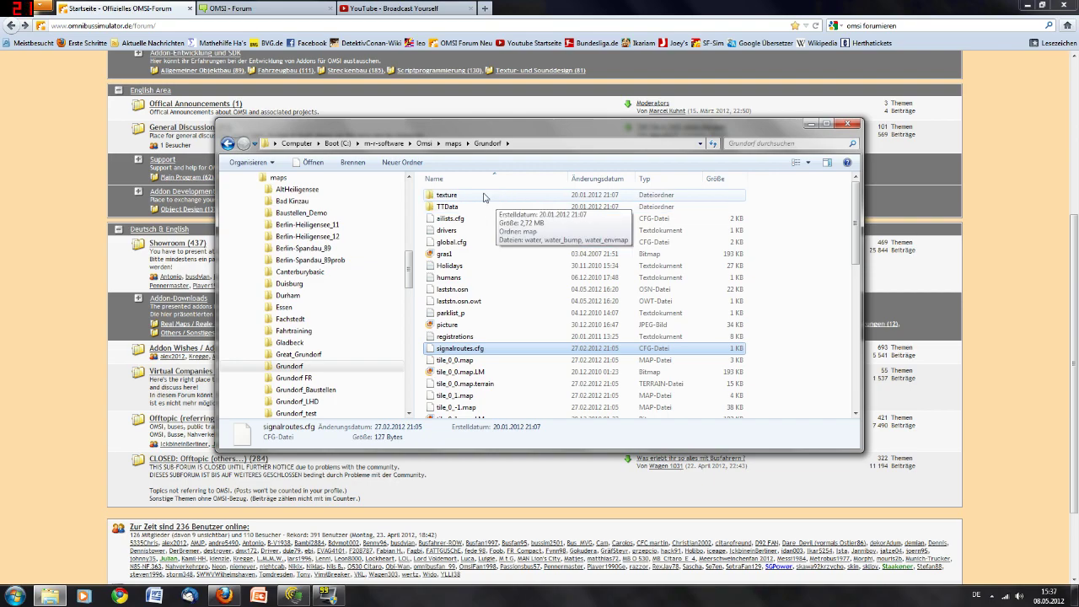
# - Go back to the maps folder and look over the list of map folders again
pyautogui.press('BackSpace')
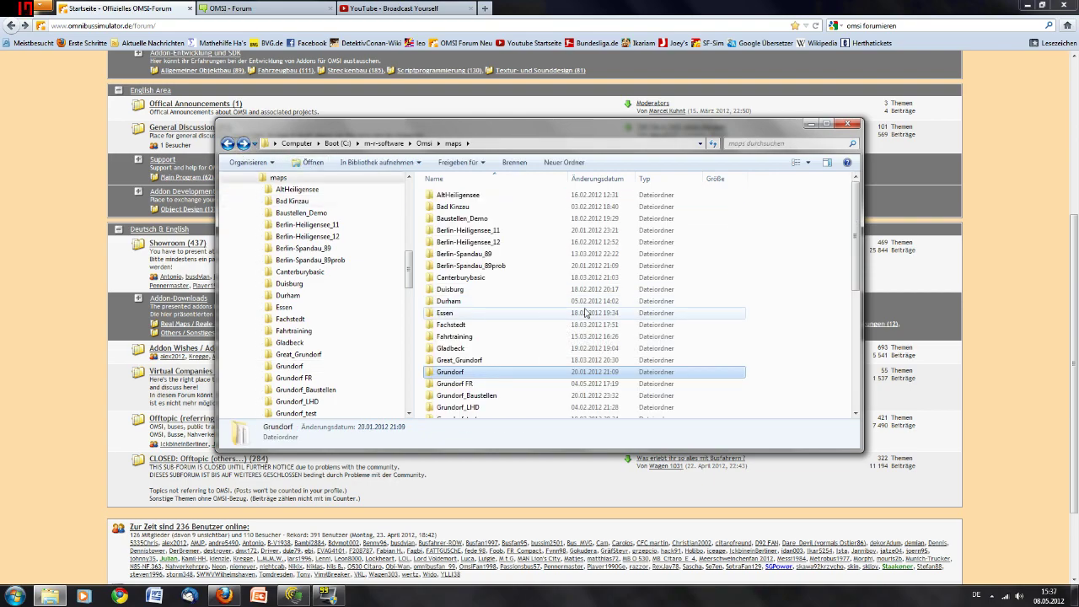
pyautogui.click(586, 313)
pyautogui.scroll(-7, 554, 284)
pyautogui.scroll(4, 499, 296)
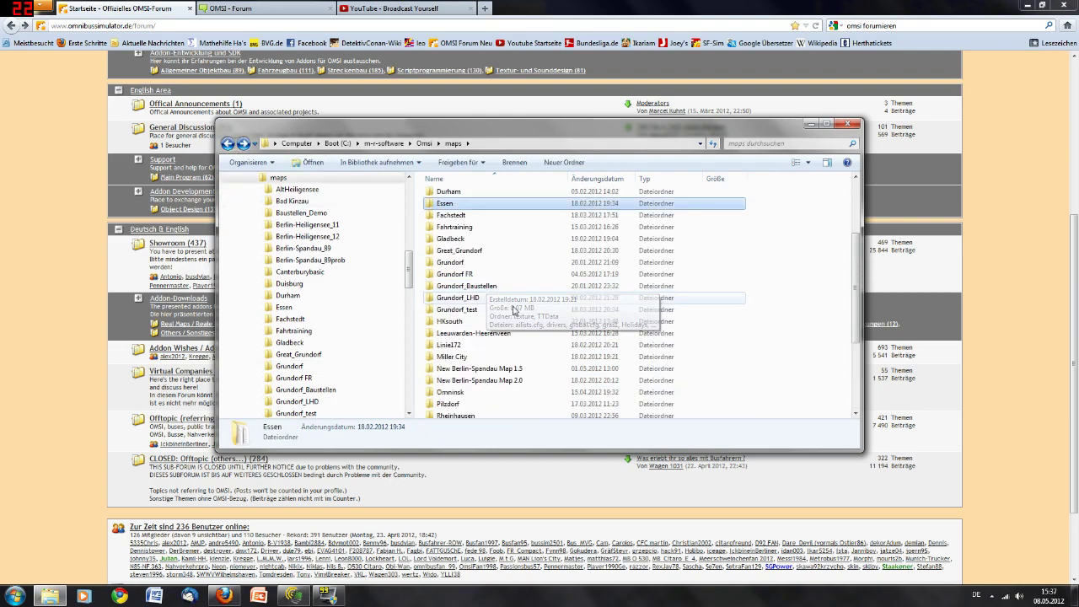
pyautogui.scroll(3, 513, 311)
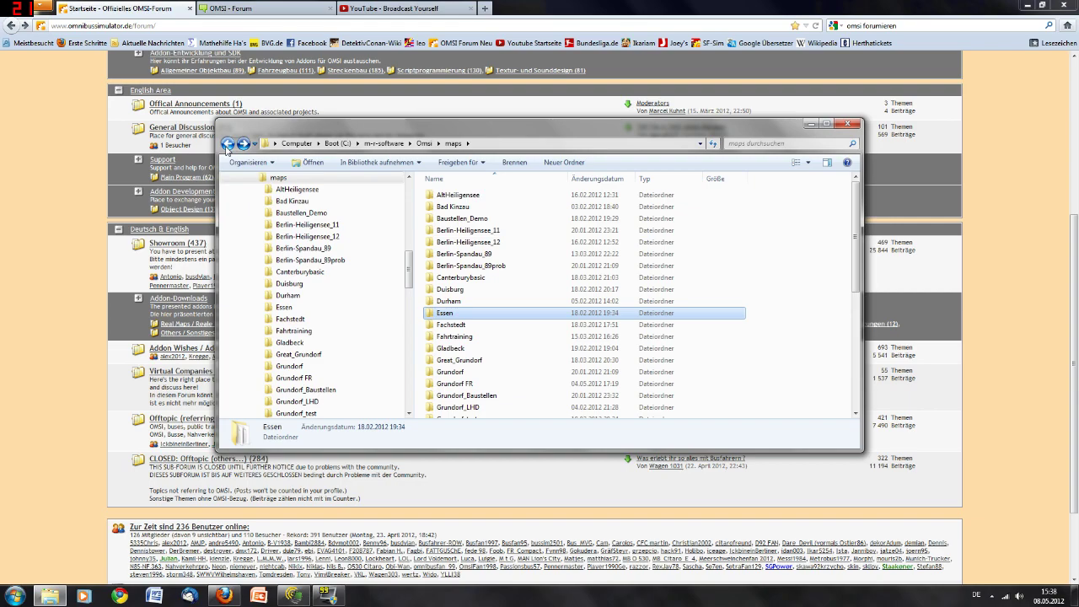
# - Return to the Omsi folder and open the Sceneryobjects folder
pyautogui.click(226, 147)
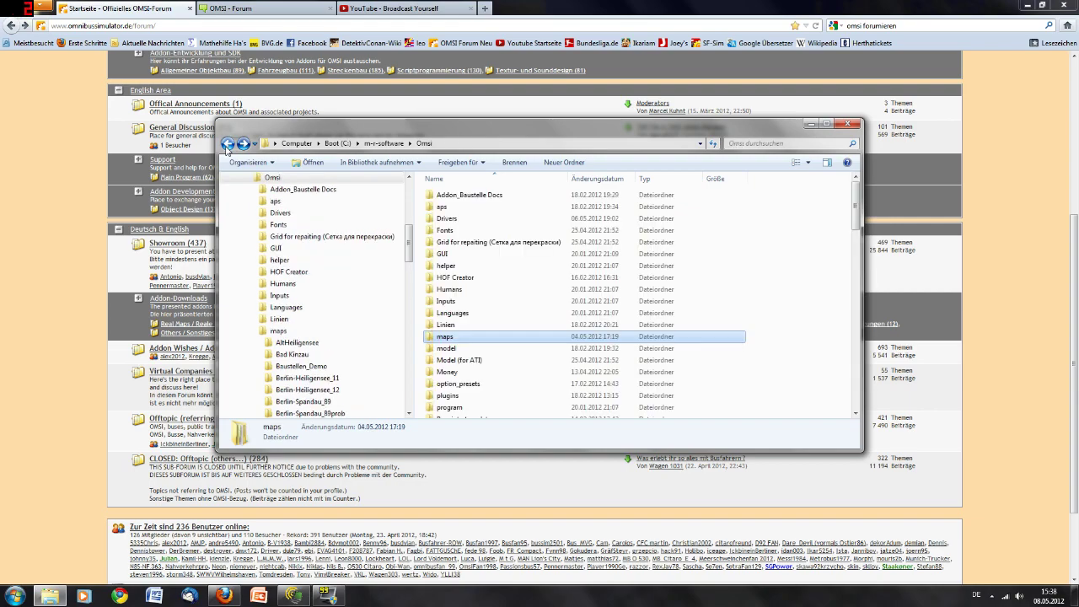
pyautogui.click(495, 350)
pyautogui.scroll(-3, 494, 341)
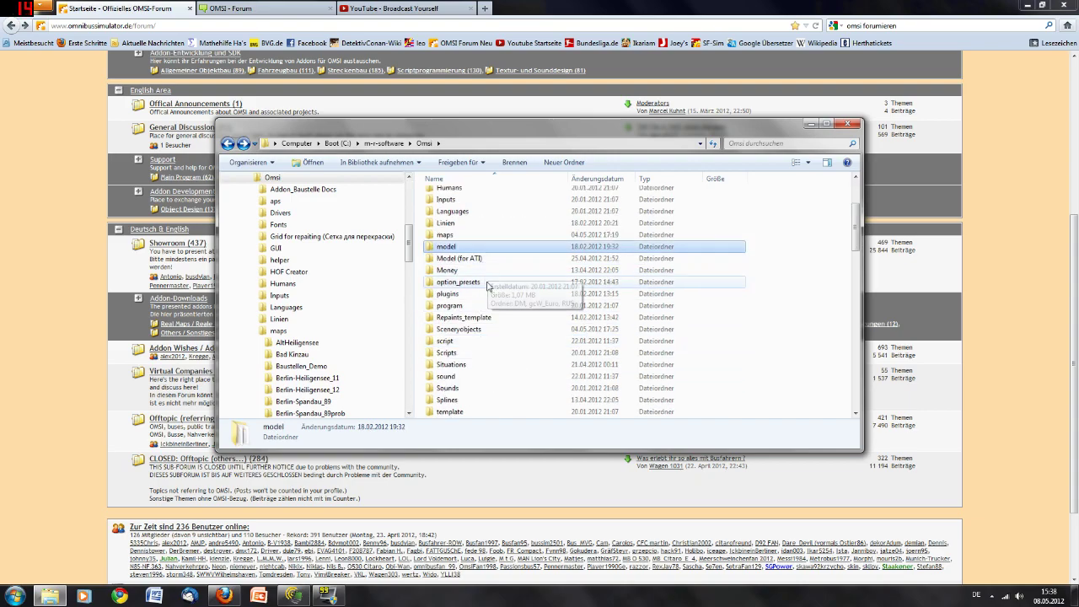
pyautogui.click(491, 331)
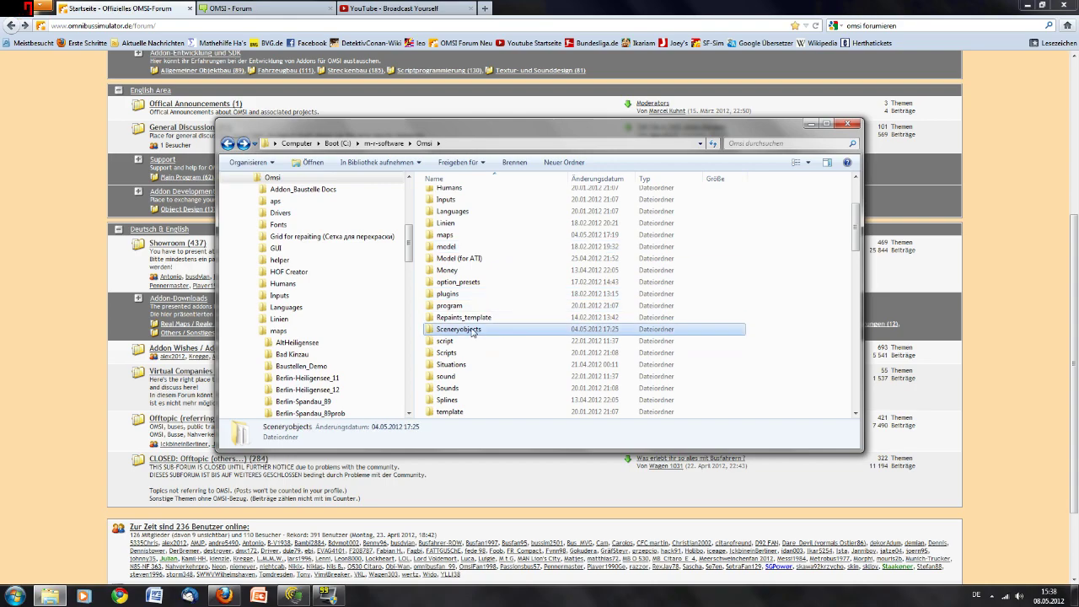
pyautogui.doubleClick(472, 331)
# - Look through the object folders in Sceneryobjects, highlighting Rheinhausen_Addon
pyautogui.scroll(-10, 501, 337)
pyautogui.scroll(-20, 498, 326)
pyautogui.scroll(2, 498, 325)
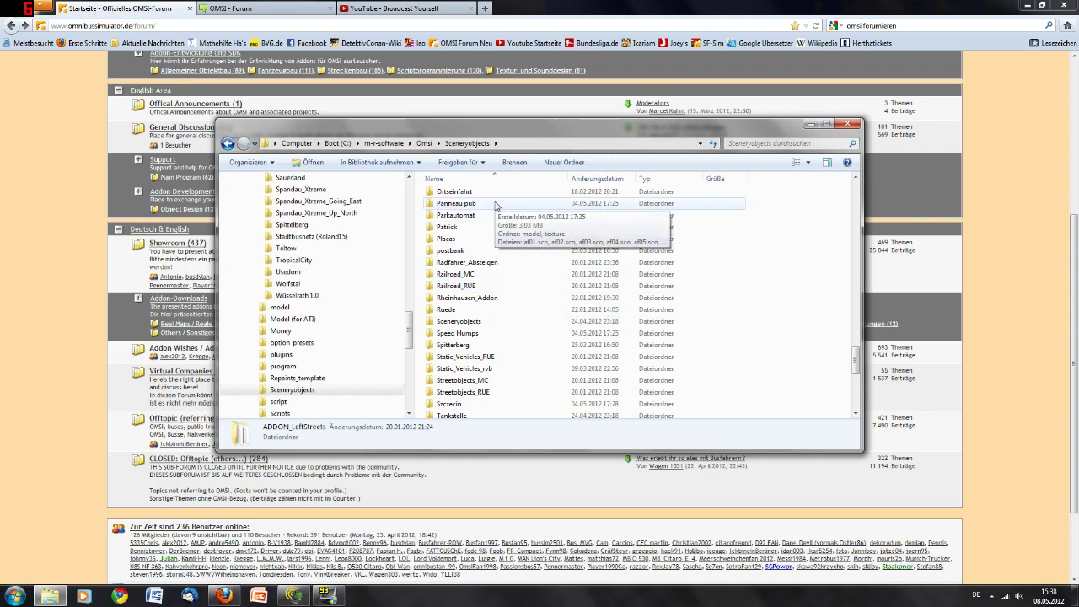
pyautogui.click(503, 297)
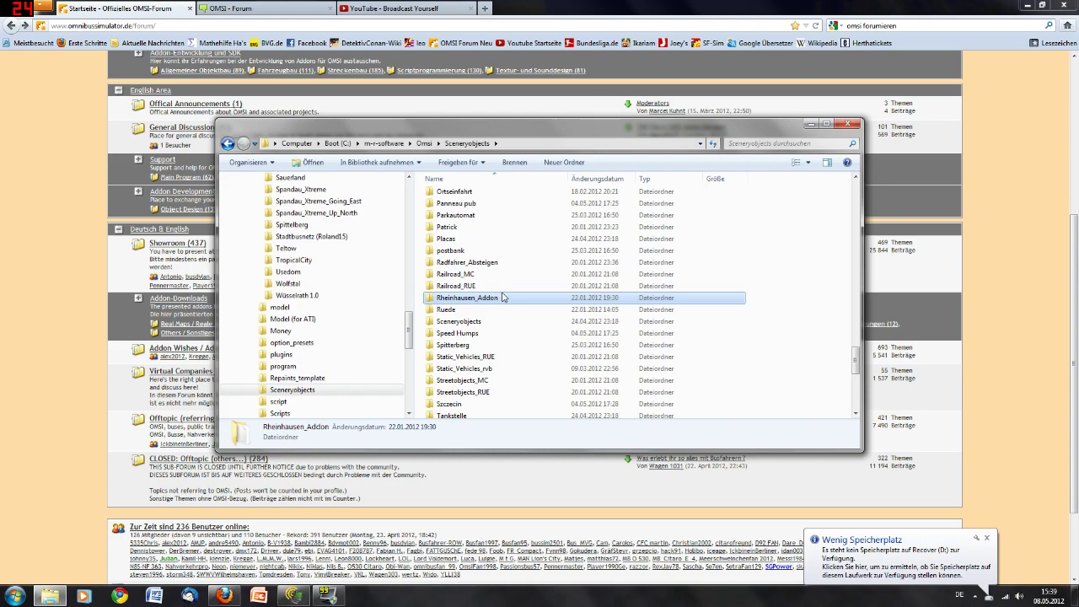
pyautogui.scroll(15, 502, 297)
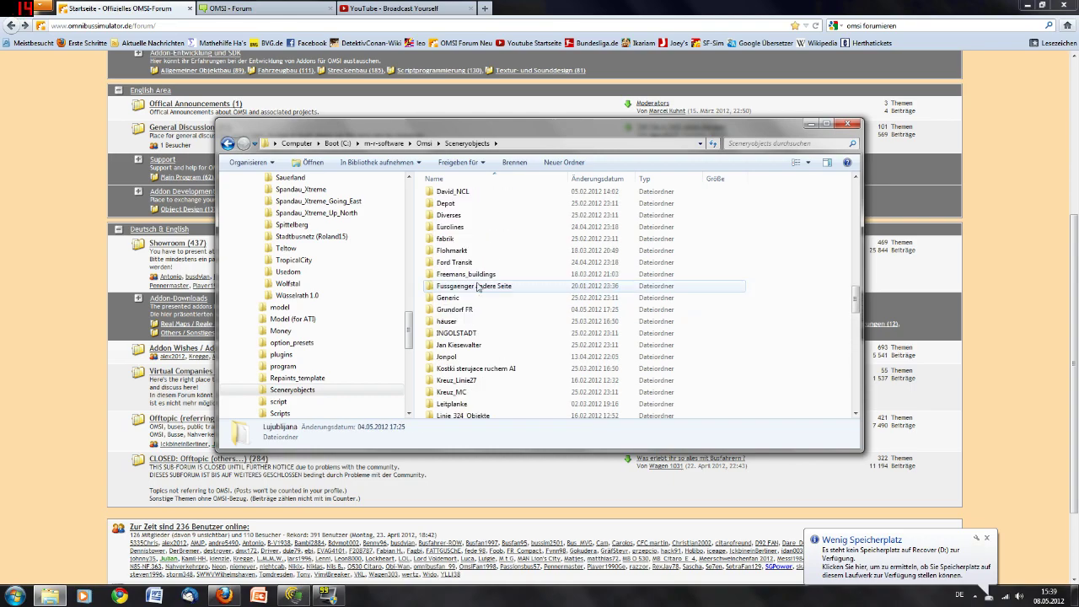
pyautogui.scroll(10, 476, 287)
pyautogui.scroll(-9, 475, 283)
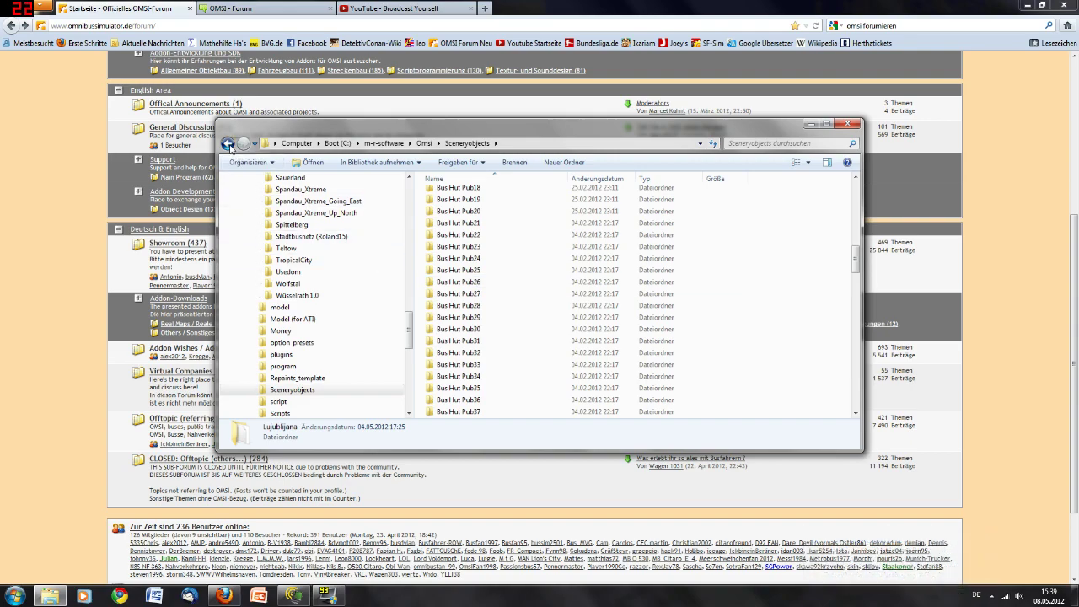
# - Go back to the Omsi folder and open the script folder to view its files
pyautogui.click(228, 145)
pyautogui.scroll(-2, 482, 371)
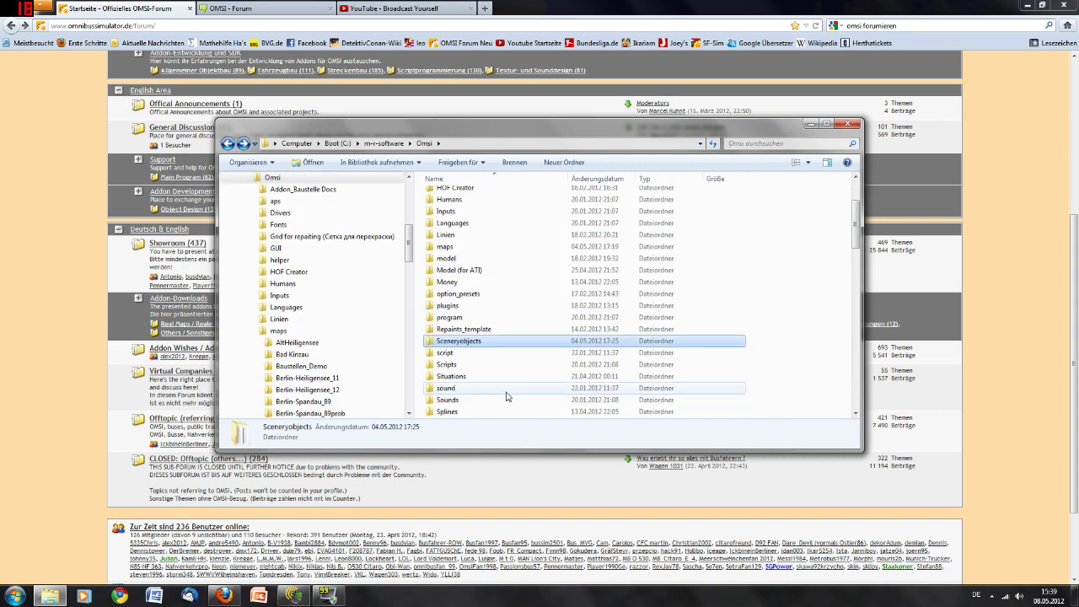
pyautogui.click(471, 360)
pyautogui.scroll(-3, 469, 346)
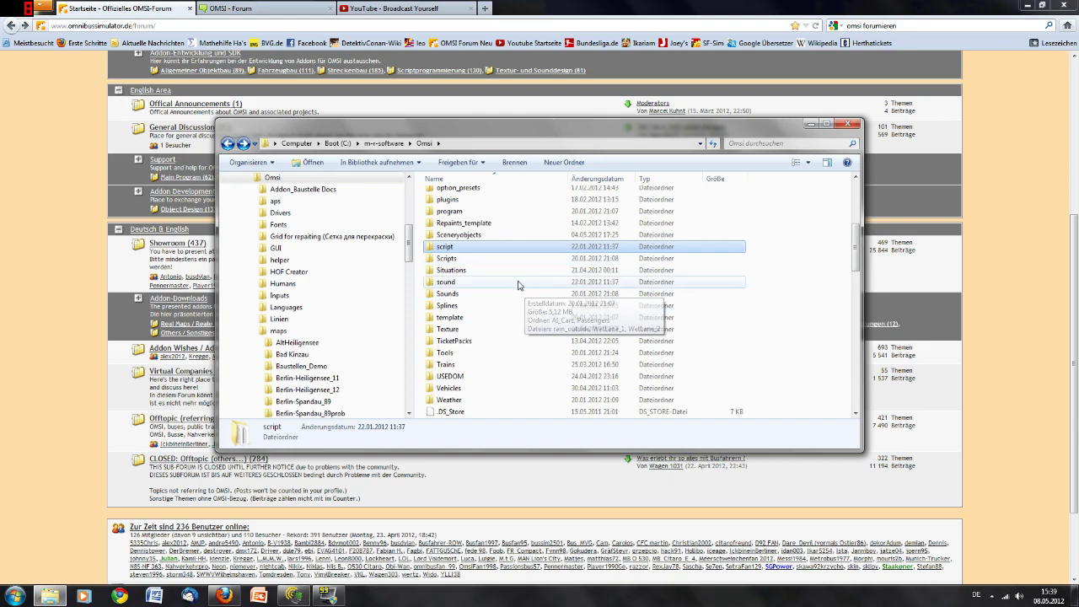
pyautogui.doubleClick(469, 250)
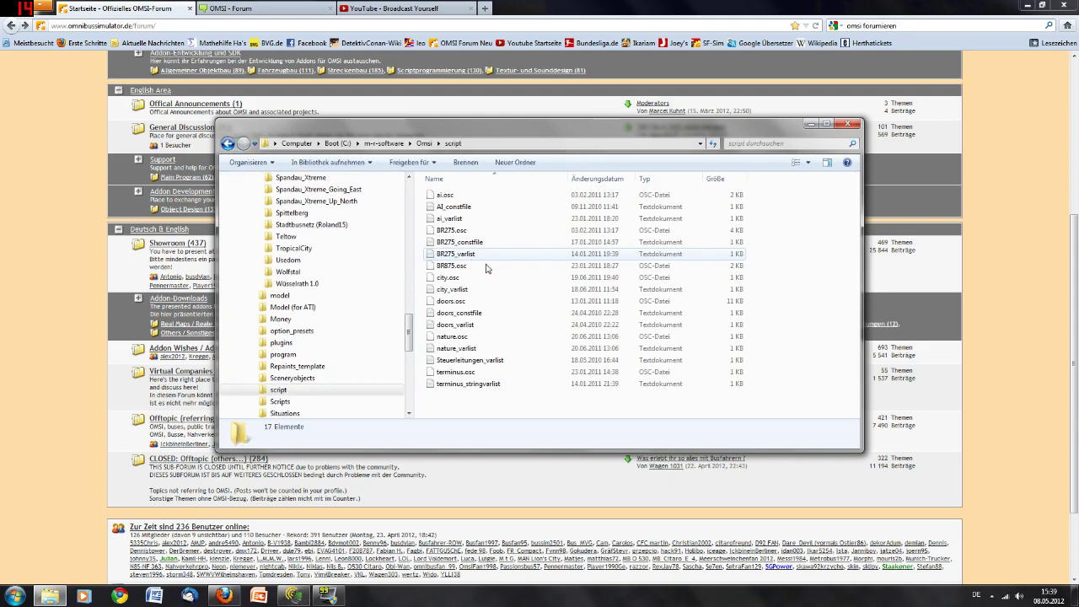
# - Leave the script folder and open the Texture folder in the Omsi directory
pyautogui.click(227, 143)
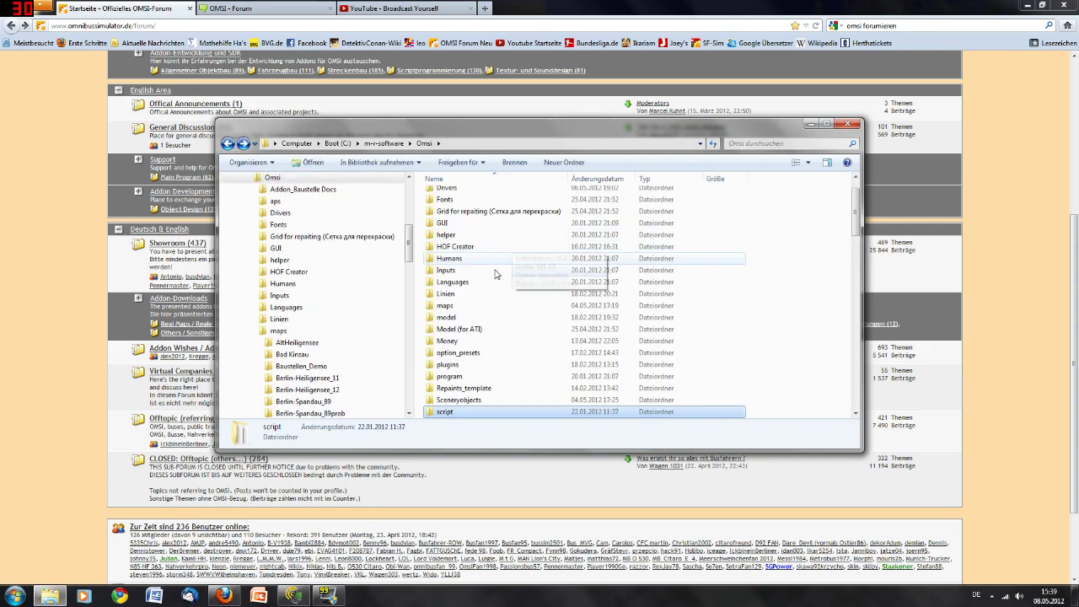
pyautogui.scroll(-4, 476, 346)
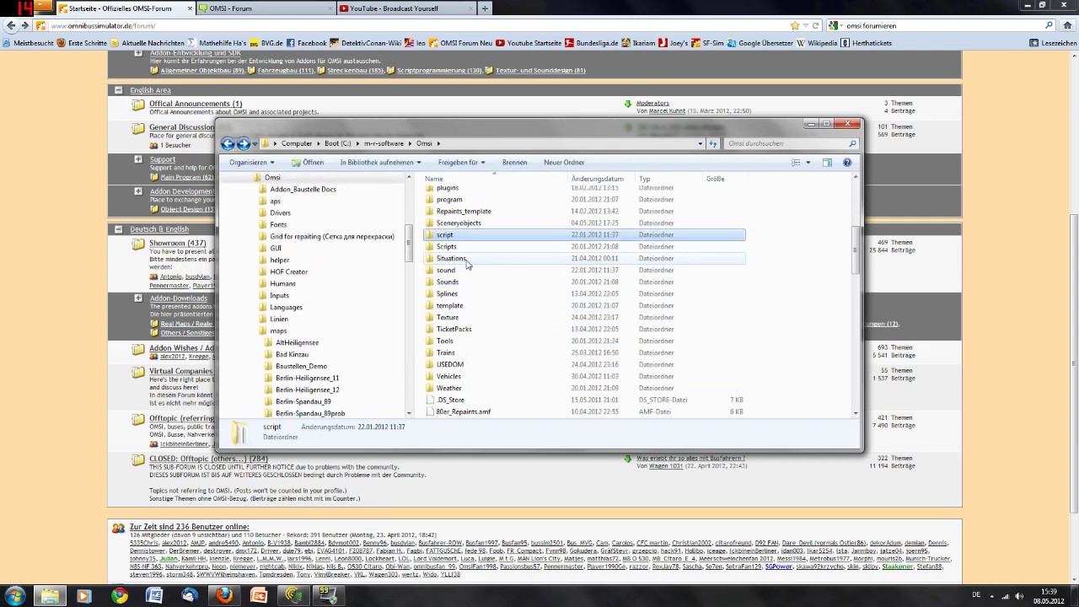
pyautogui.scroll(-1, 468, 257)
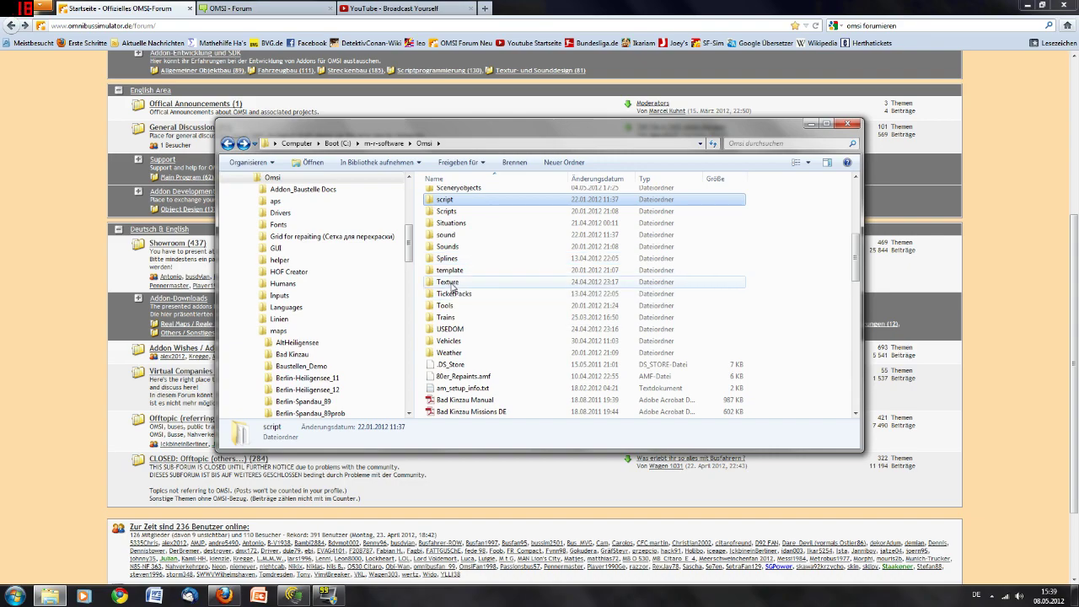
pyautogui.doubleClick(447, 282)
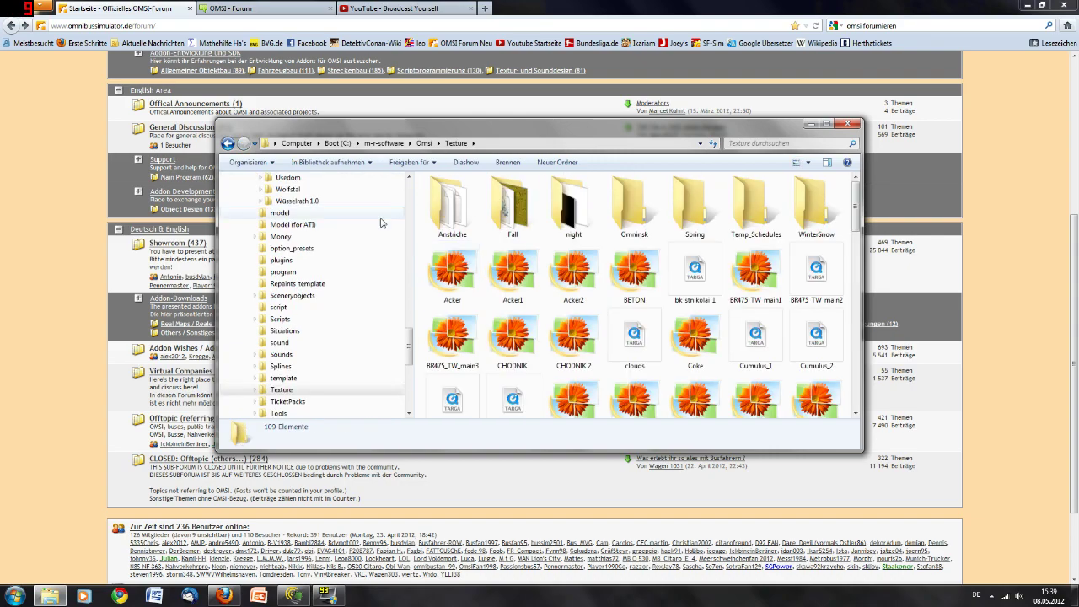
# - Look through the image files in the Texture folder, highlighting CHODNIK 2
pyautogui.click(548, 333)
pyautogui.scroll(-10, 545, 331)
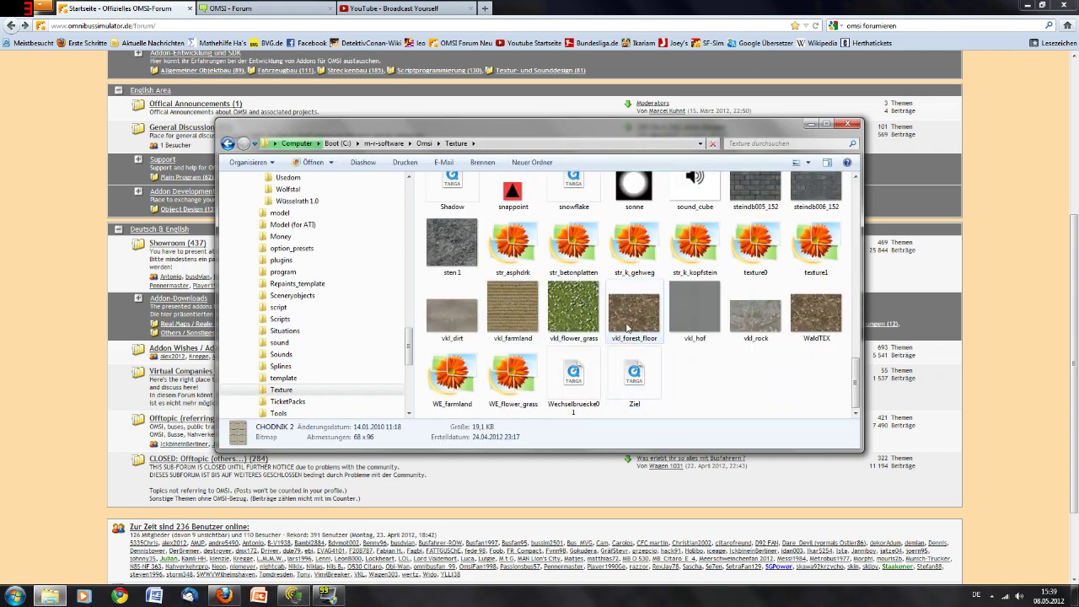
pyautogui.scroll(5, 587, 395)
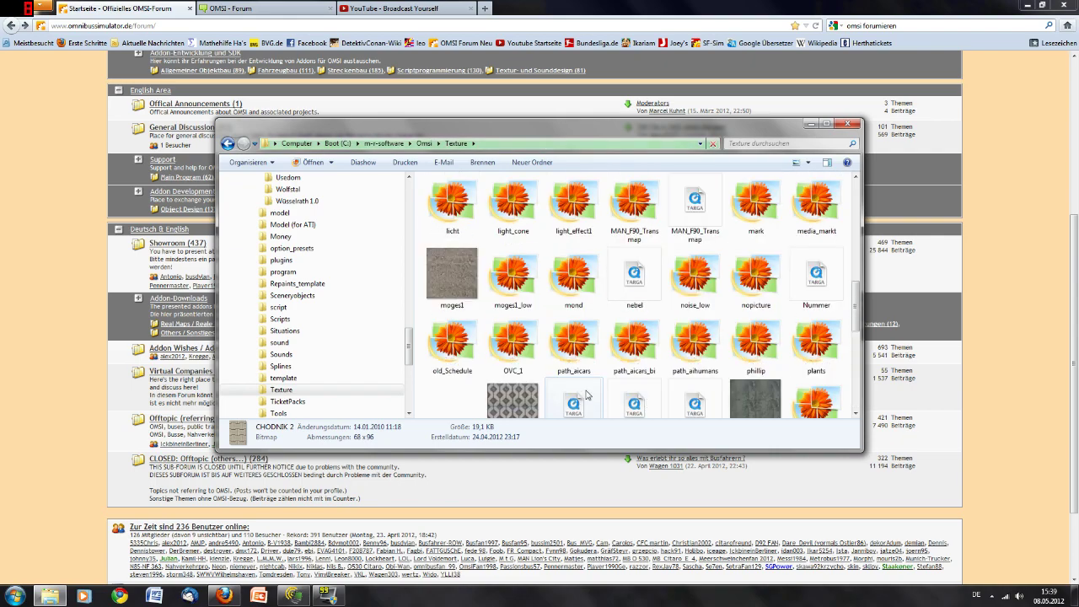
pyautogui.scroll(5, 588, 395)
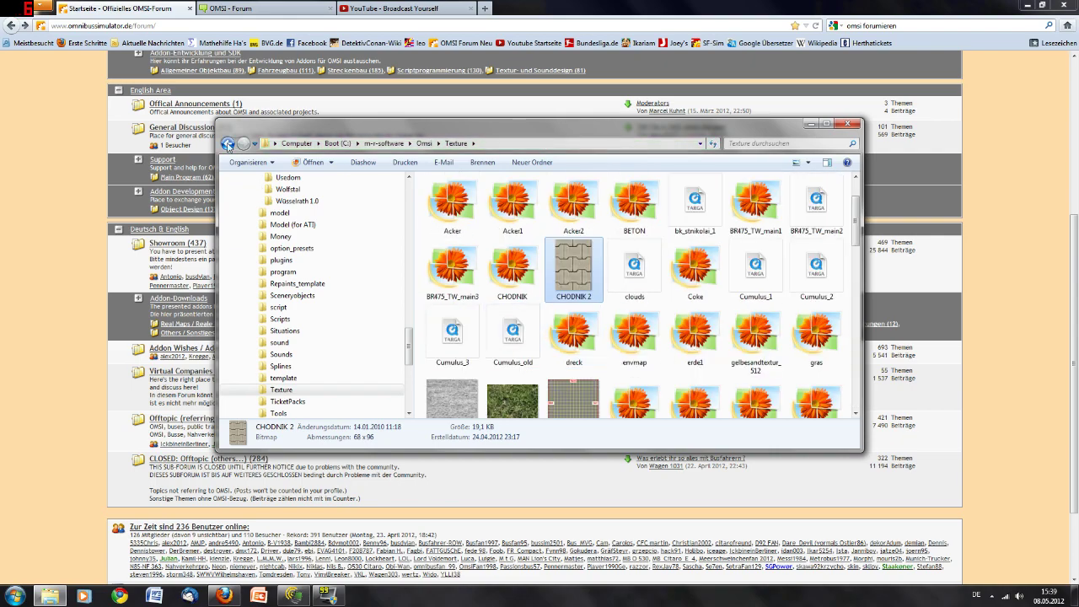
# - Return to the Omsi folder and open the Vehicles folder
pyautogui.click(228, 145)
pyautogui.click(464, 379)
pyautogui.scroll(-4, 464, 377)
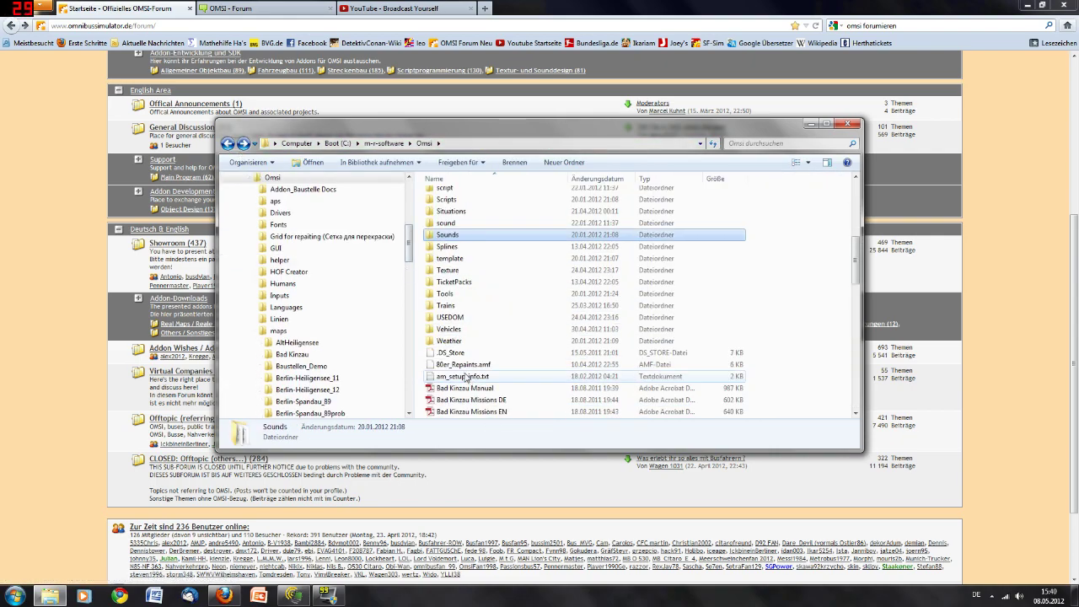
pyautogui.doubleClick(485, 331)
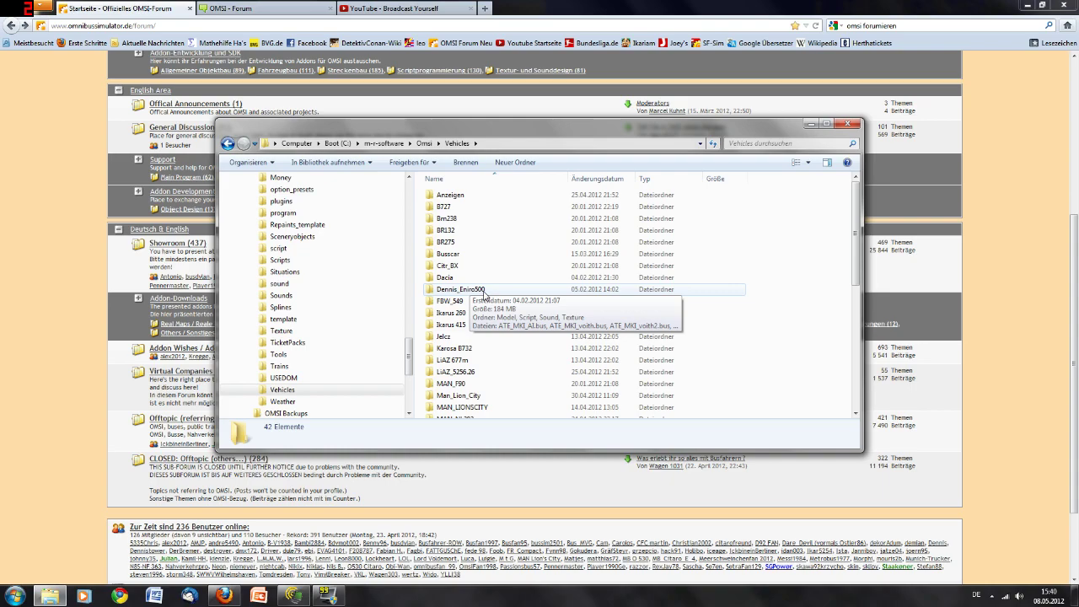
# - Look through the bus folders in Vehicles, highlighting Dennis_Eniro500, Man_Lion_City and MAN_SD200
pyautogui.click(485, 291)
pyautogui.scroll(-4, 484, 294)
pyautogui.scroll(4, 488, 321)
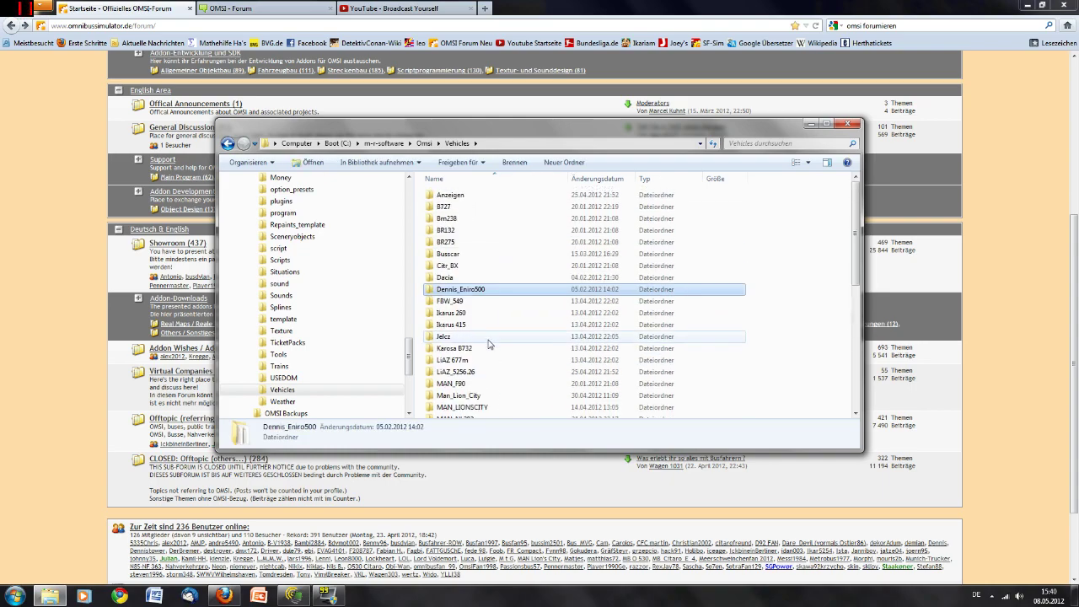
pyautogui.scroll(-4, 487, 344)
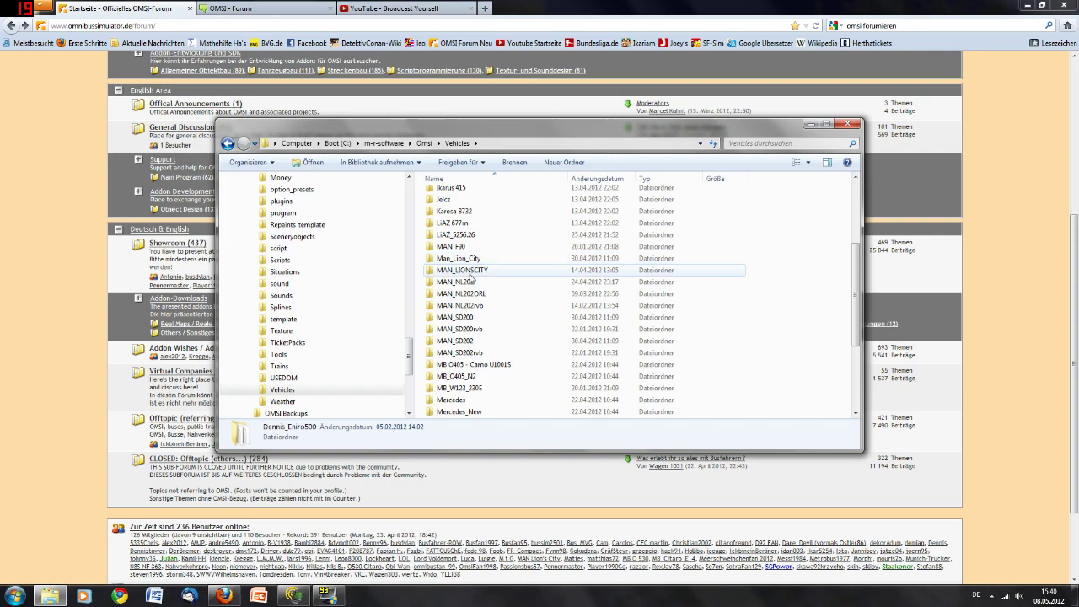
pyautogui.click(472, 261)
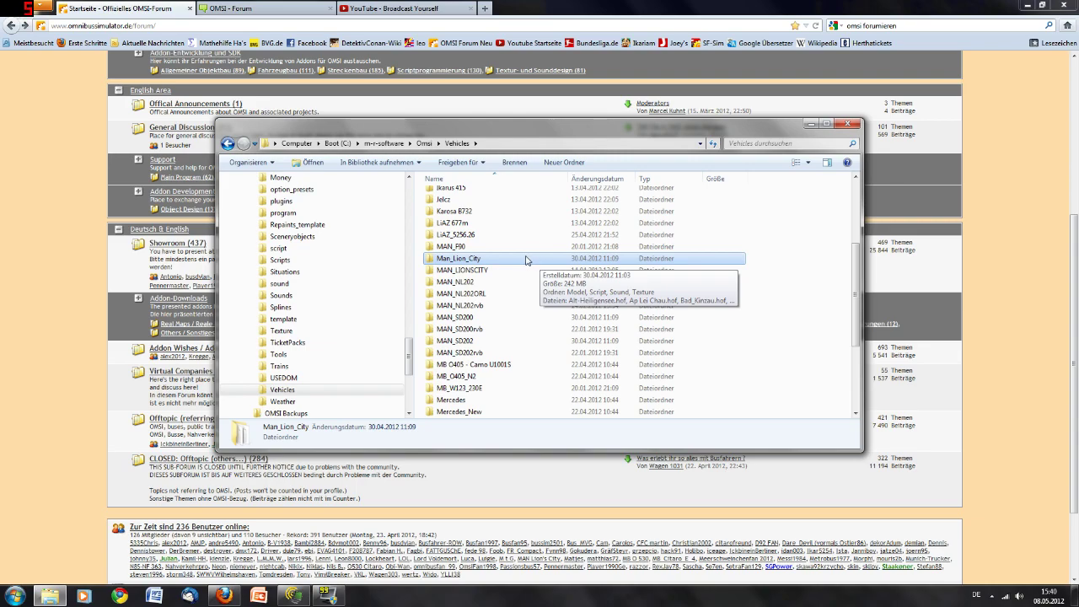
pyautogui.click(459, 317)
pyautogui.scroll(-4, 472, 346)
pyautogui.scroll(3, 475, 354)
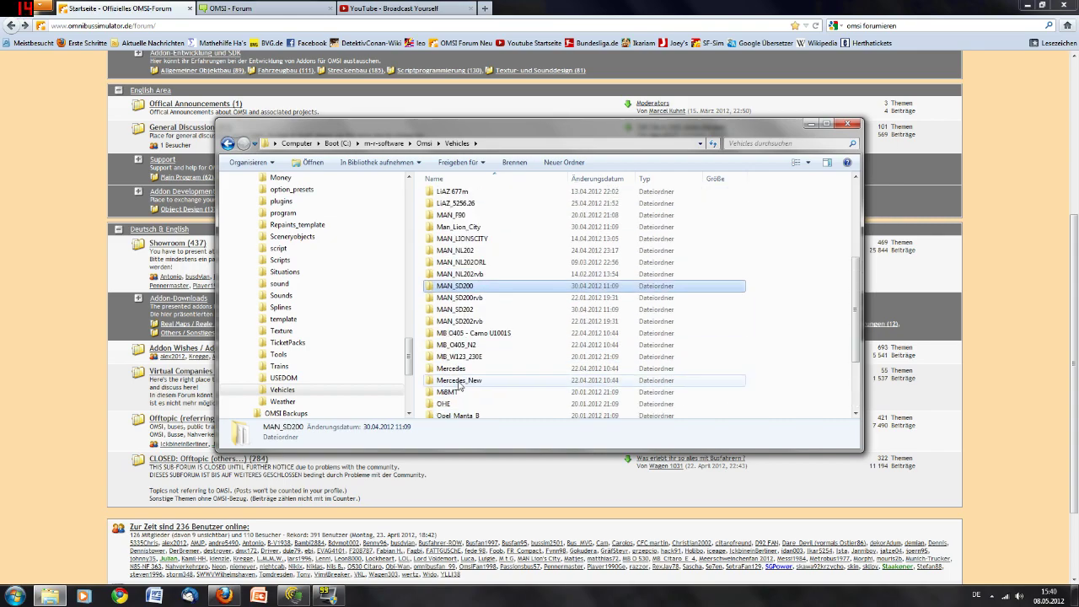
# - Open the MAN_SD202 vehicle folder and look through its .hof and .bus files, highlighting Ap Lei Chau.hof
pyautogui.doubleClick(456, 310)
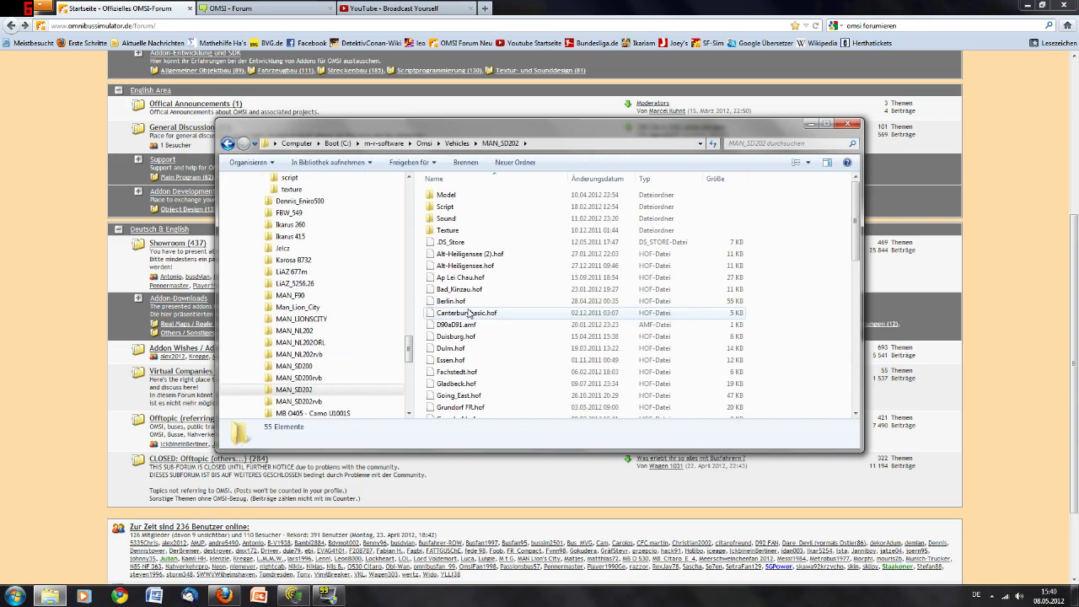
pyautogui.click(459, 277)
pyautogui.scroll(-4, 502, 282)
pyautogui.scroll(4, 504, 280)
pyautogui.scroll(-3, 497, 278)
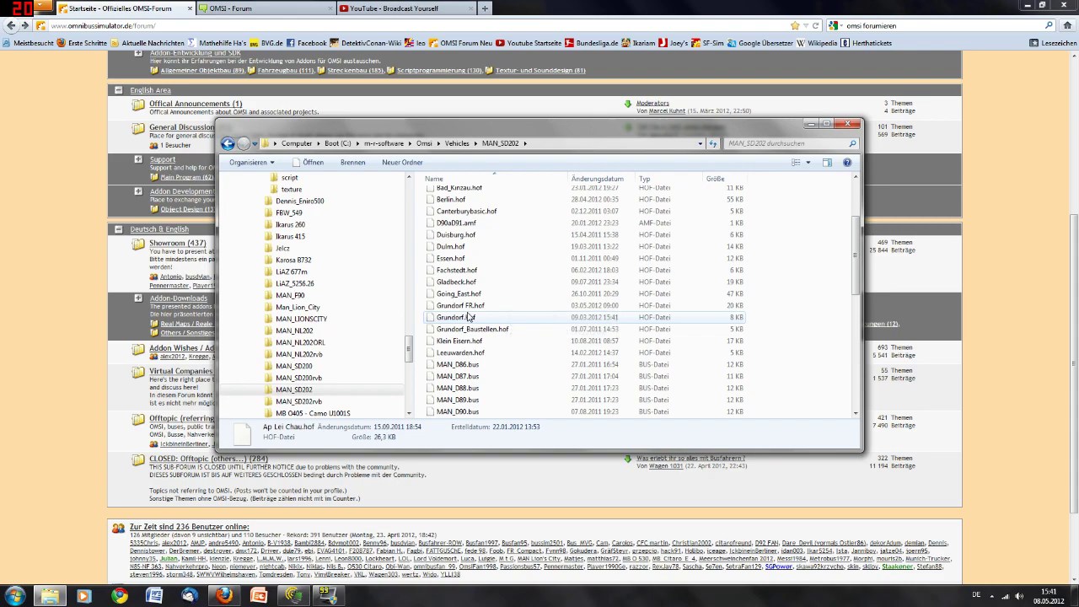
pyautogui.scroll(3, 515, 350)
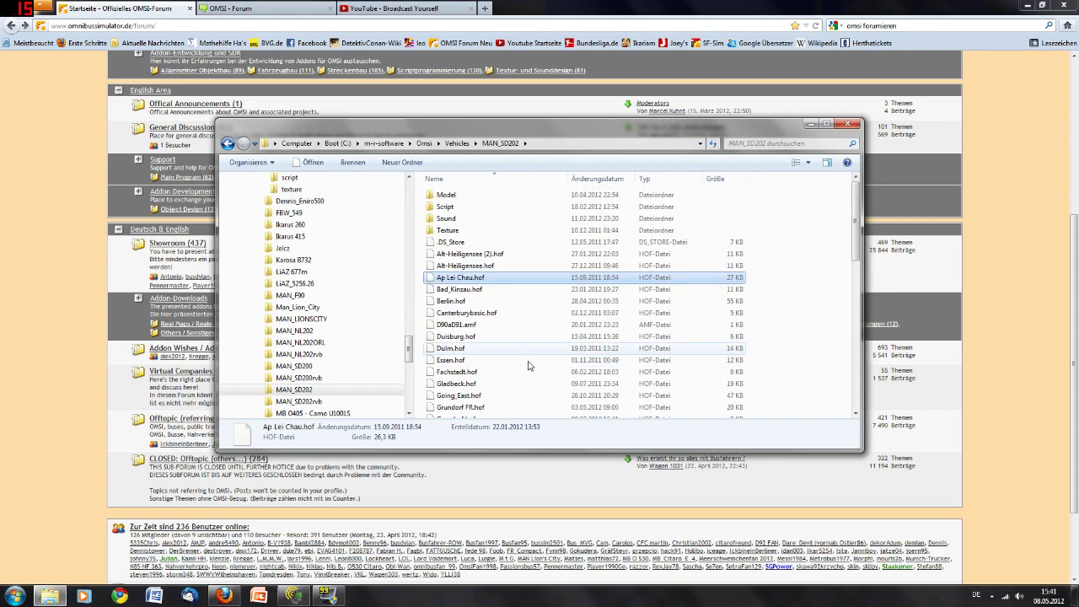
# - Open the Sound folder of MAN_SD202 and look through its wave files, highlighting D_2566UH@2230
pyautogui.doubleClick(459, 219)
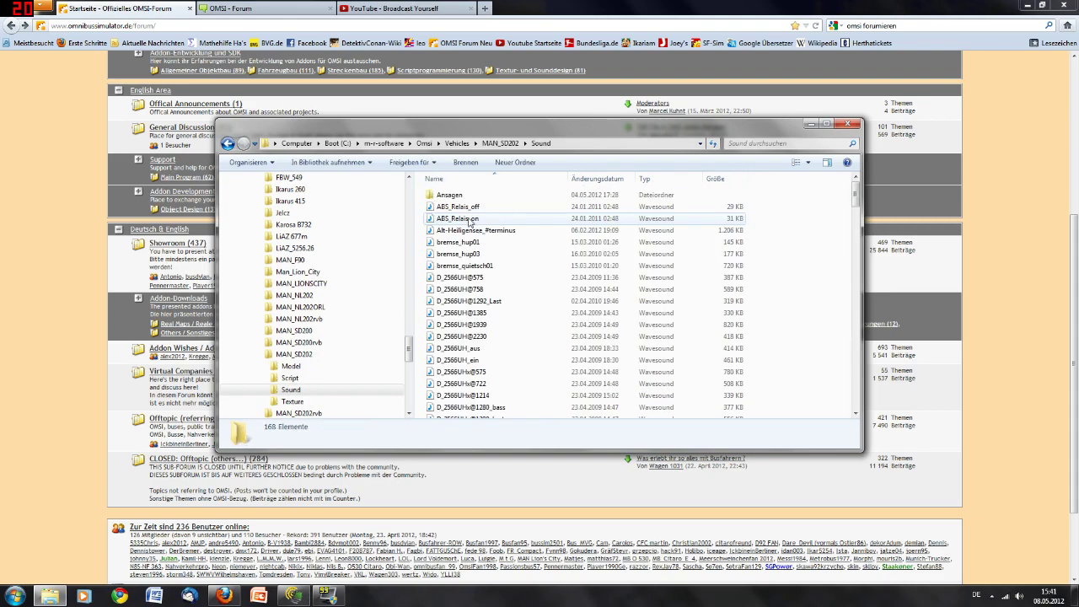
pyautogui.click(506, 336)
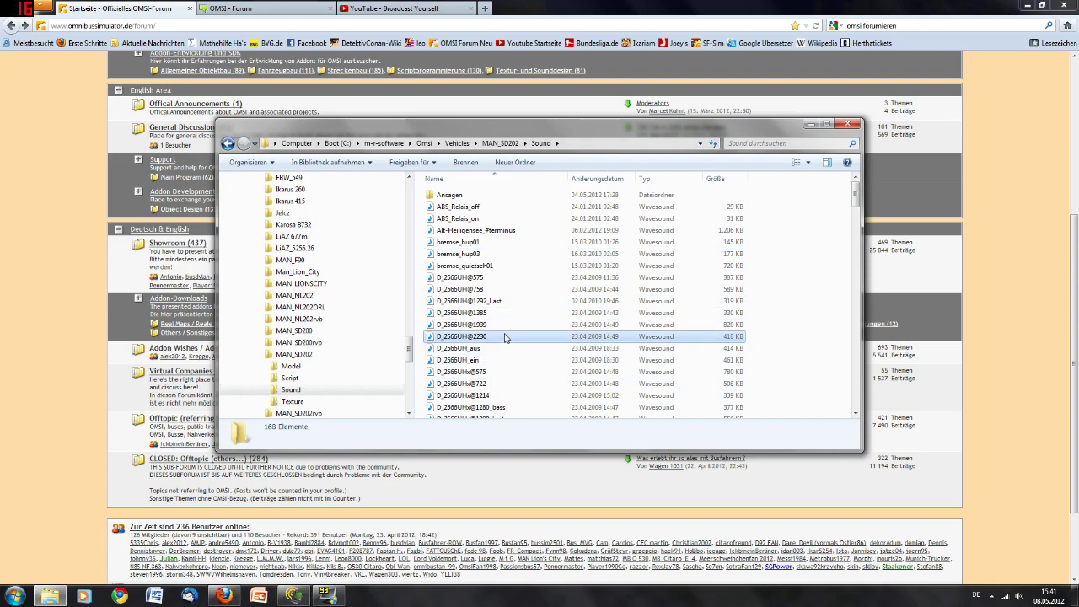
pyautogui.scroll(-10, 514, 350)
pyautogui.scroll(10, 506, 354)
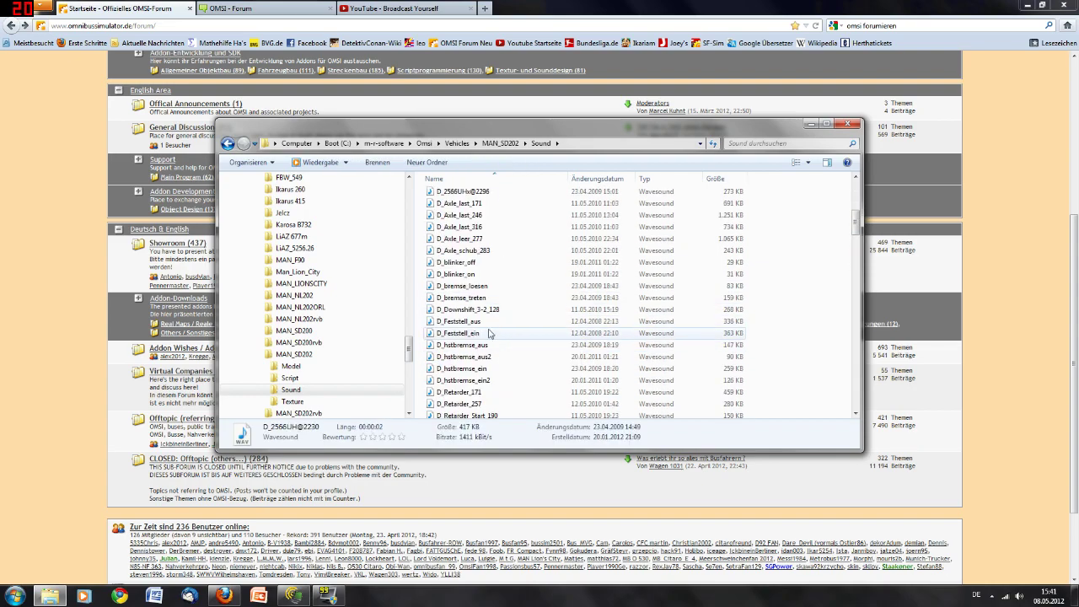
pyautogui.scroll(-6, 481, 377)
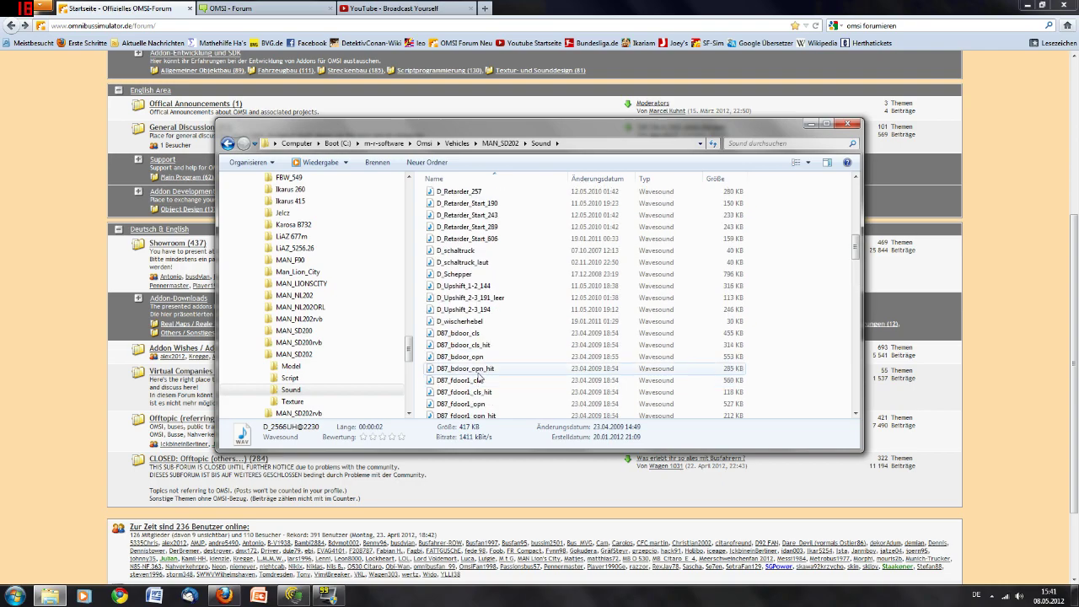
# - Look through the announcement files in the Ansagen subfolder, and go back to the MAN_SD202 folder
pyautogui.scroll(6, 464, 343)
pyautogui.doubleClick(450, 194)
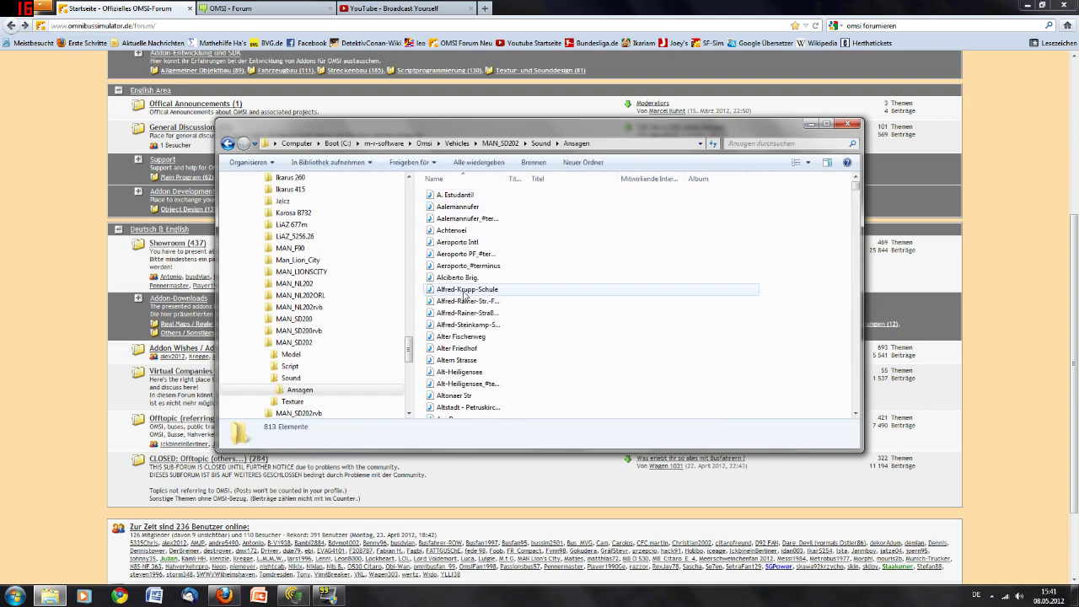
pyautogui.scroll(-3, 477, 311)
pyautogui.scroll(-8, 489, 313)
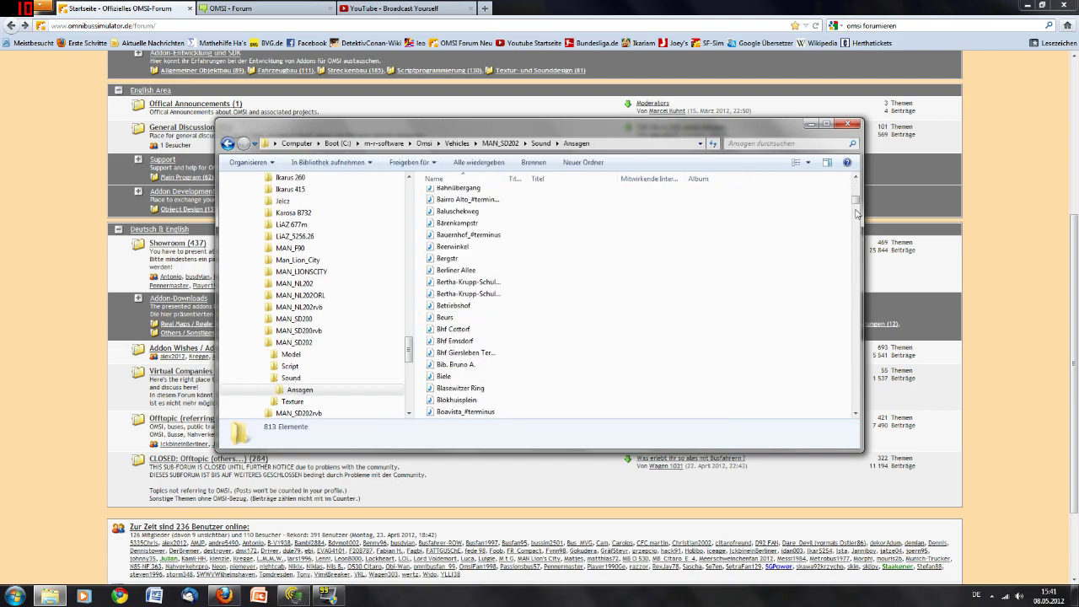
pyautogui.moveTo(858, 203); pyautogui.dragTo(855, 278)
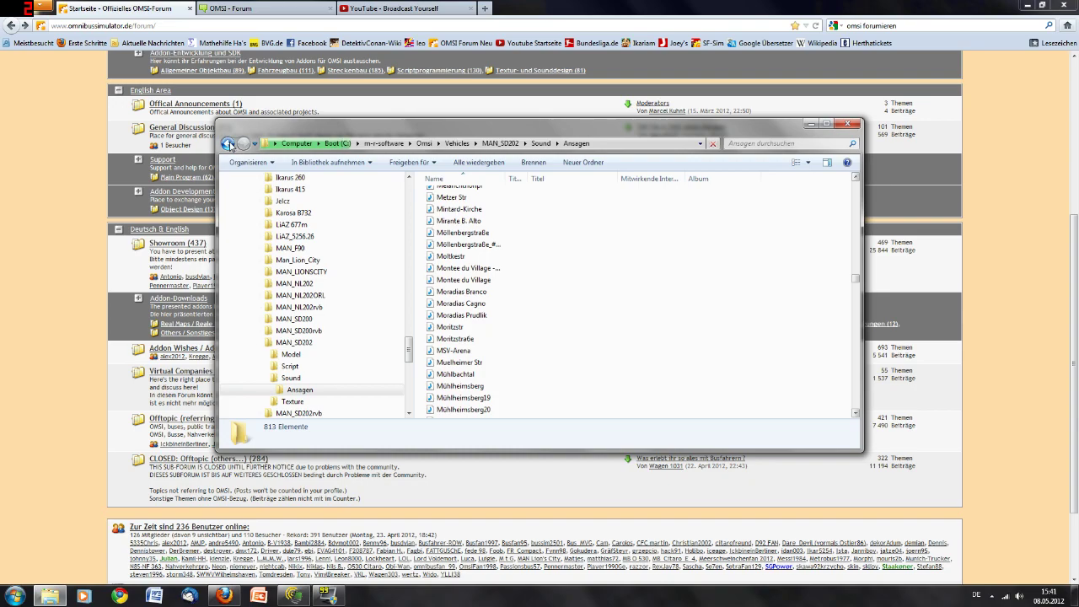
pyautogui.click(229, 144)
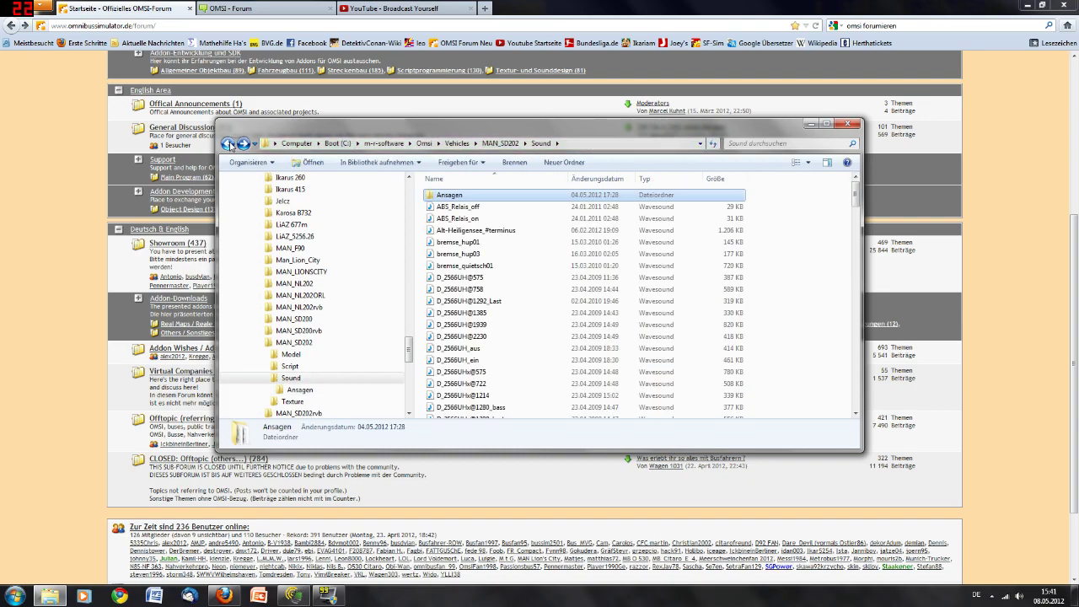
pyautogui.click(229, 144)
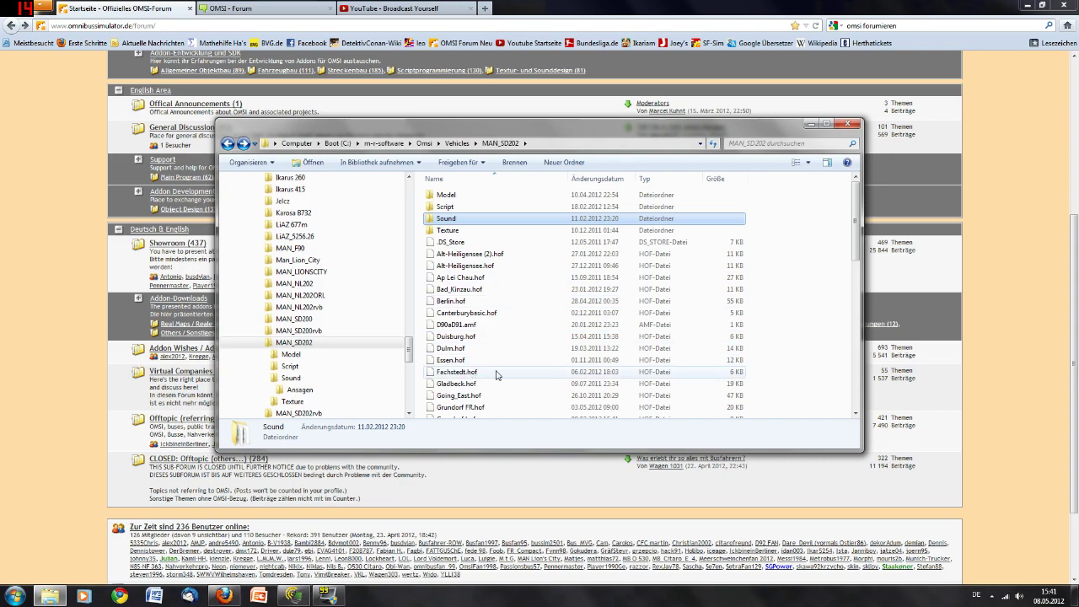
# - Open the Texture folder of MAN_SD202, view the repaint files in Werbung_D92, and go back to Texture
pyautogui.doubleClick(467, 231)
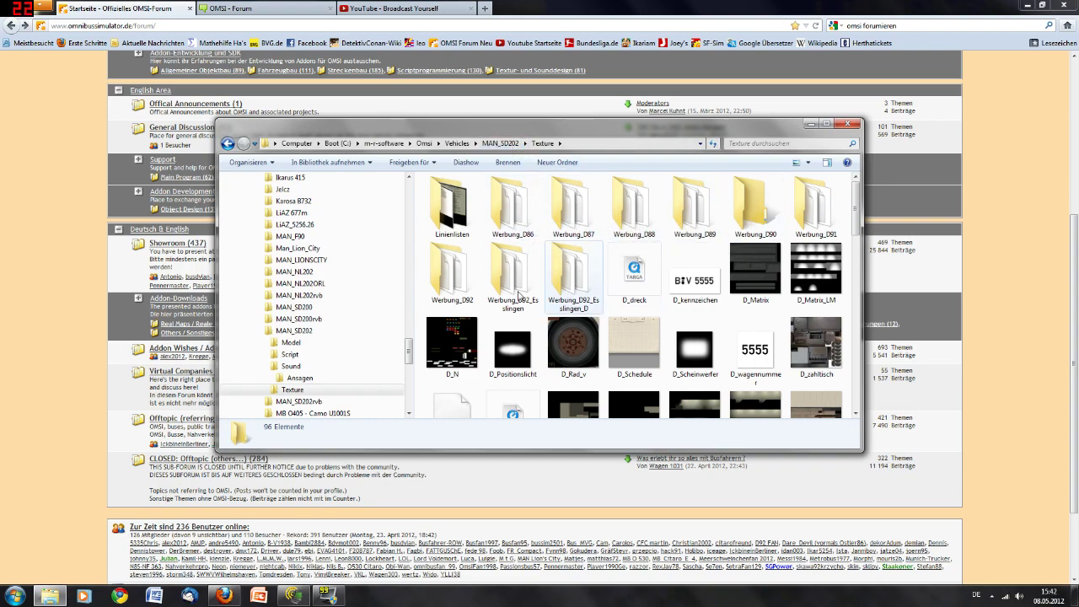
pyautogui.doubleClick(453, 276)
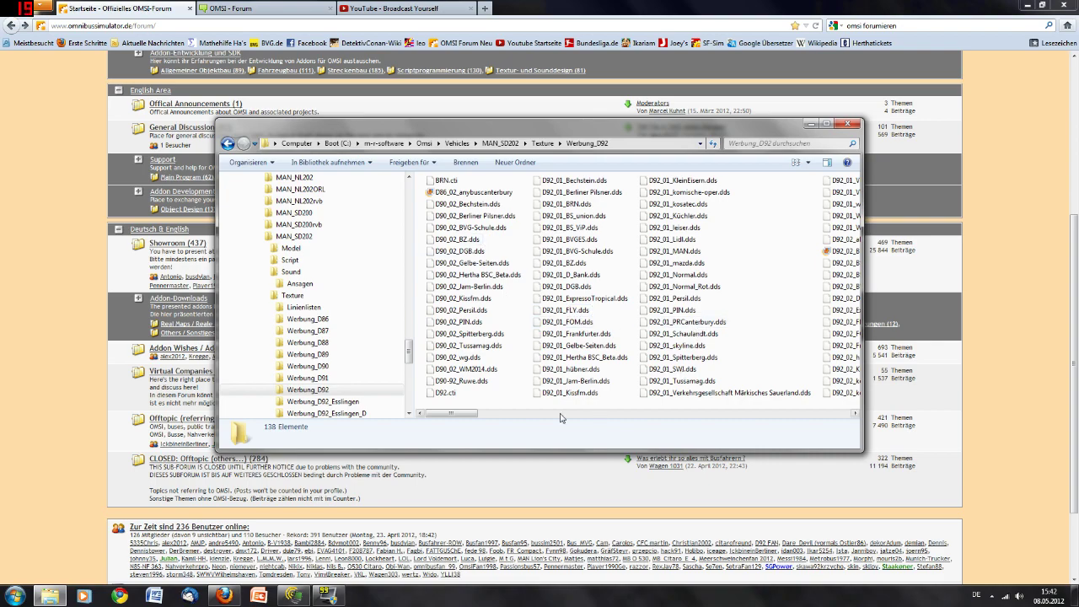
pyautogui.moveTo(470, 415)
pyautogui.mouseDown()
pyautogui.moveTo(769, 415)
pyautogui.moveTo(456, 420)
pyautogui.mouseUp()
pyautogui.click(228, 145)
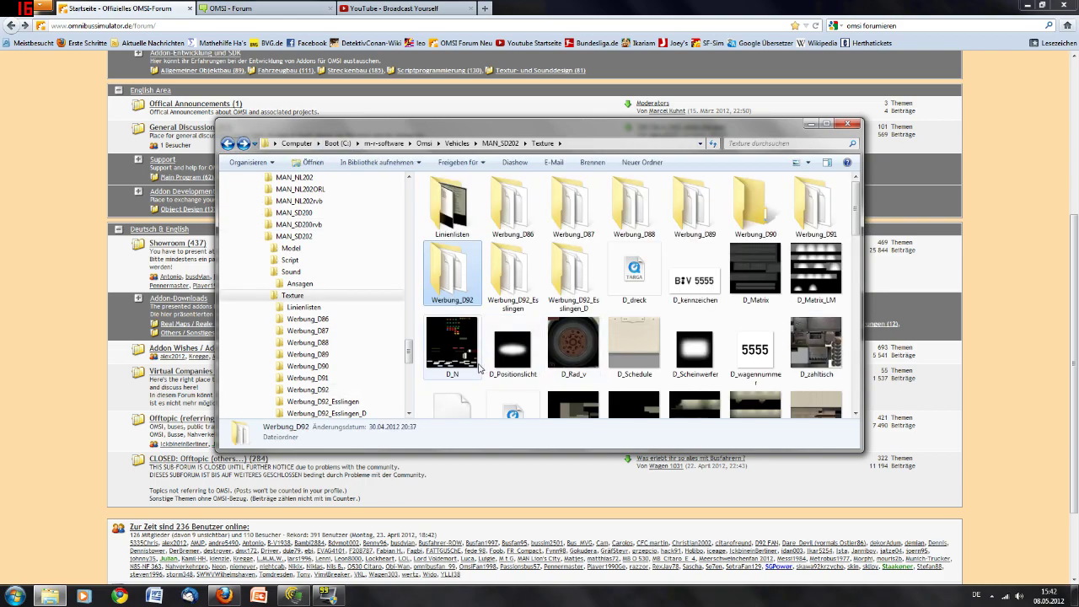
# - Look through the remaining texture files of MAN_SD202 below the Werbung folders
pyautogui.scroll(-5, 481, 369)
pyautogui.scroll(-5, 481, 369)
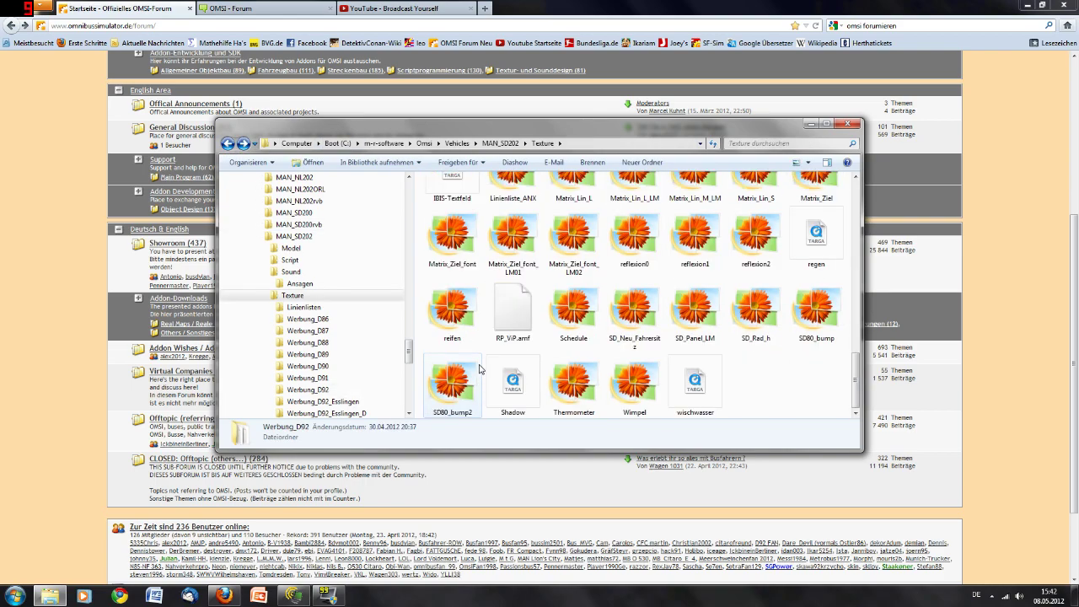
pyautogui.scroll(10, 480, 370)
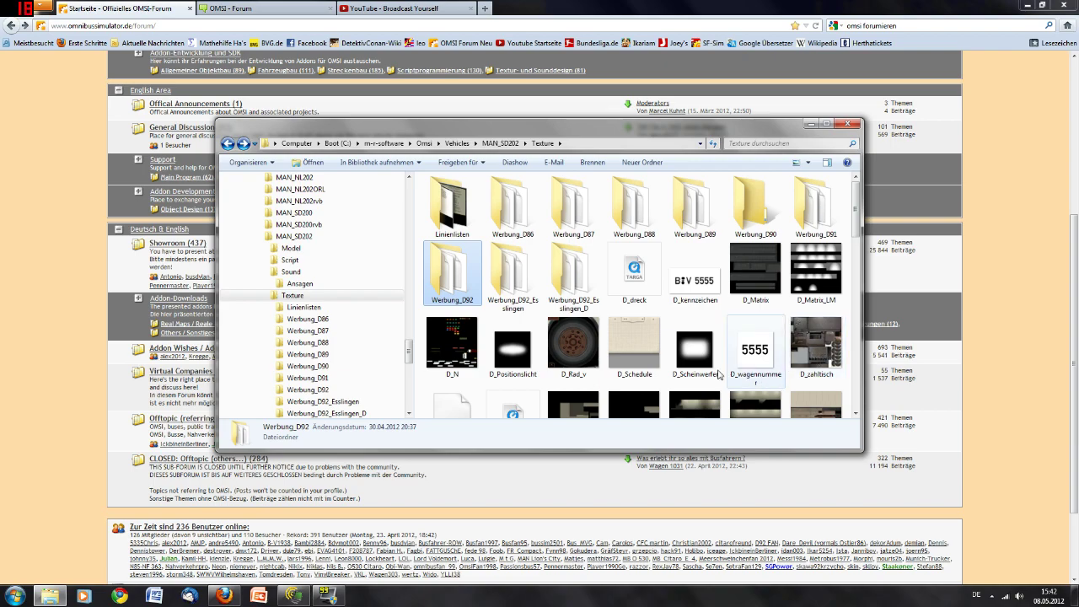
pyautogui.scroll(-2, 700, 354)
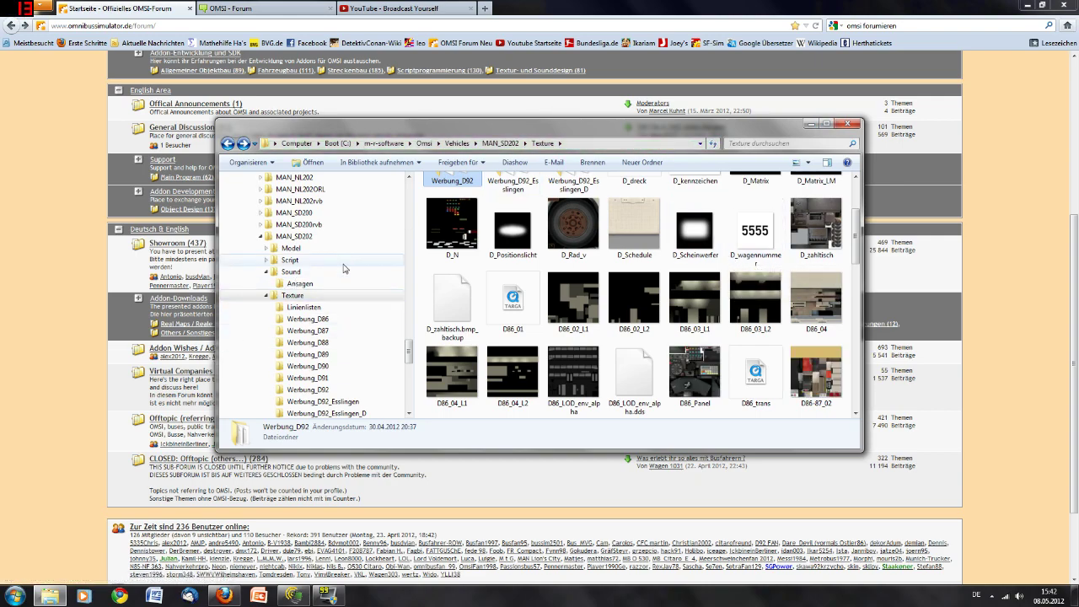
# - Leave the MAN_SD202 textures and return to the main Omsi folder through the folder tree
pyautogui.moveTo(411, 354); pyautogui.dragTo(409, 353)
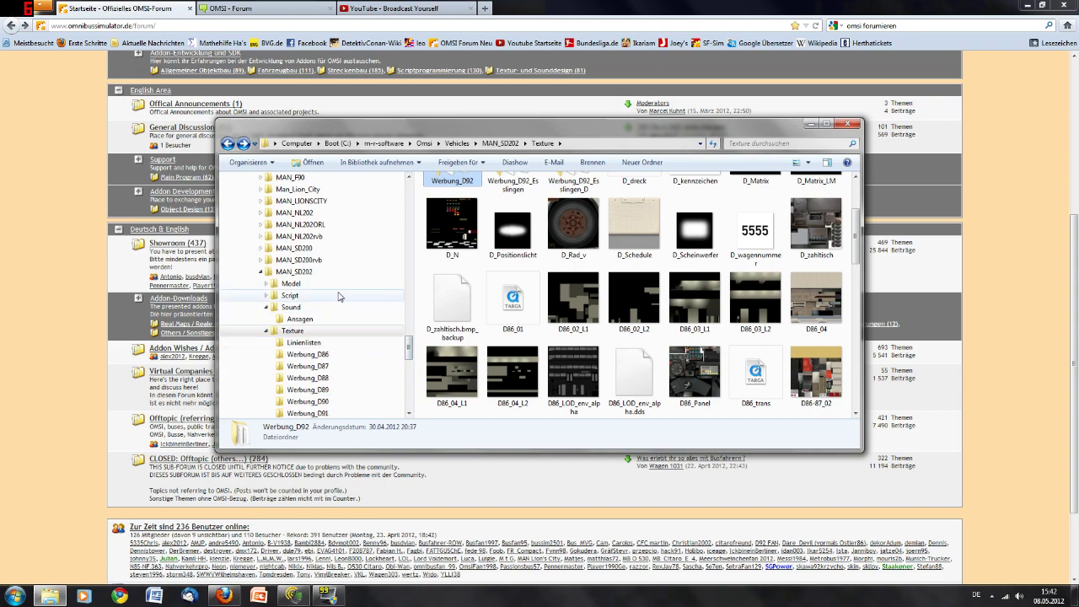
pyautogui.moveTo(409, 348); pyautogui.dragTo(412, 311)
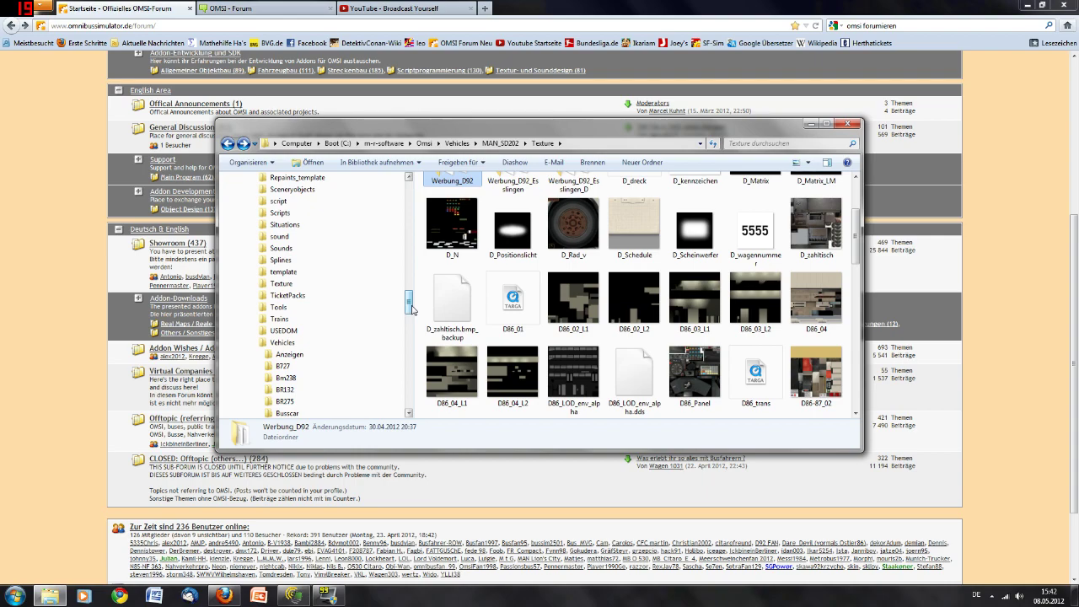
pyautogui.moveTo(407, 307); pyautogui.dragTo(407, 290)
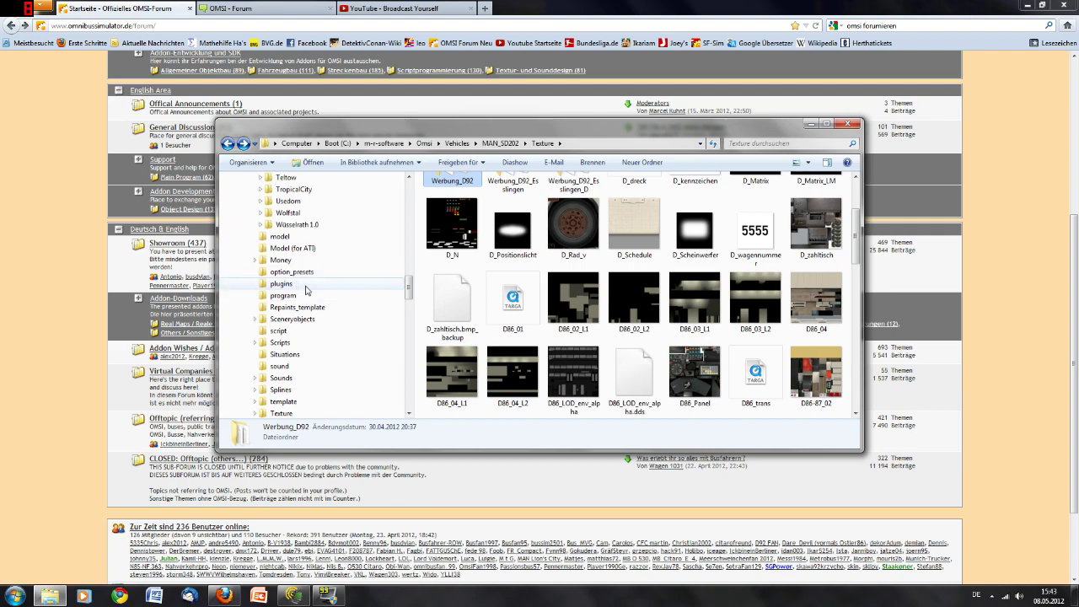
pyautogui.scroll(1, 411, 283)
pyautogui.moveTo(413, 283); pyautogui.dragTo(409, 221)
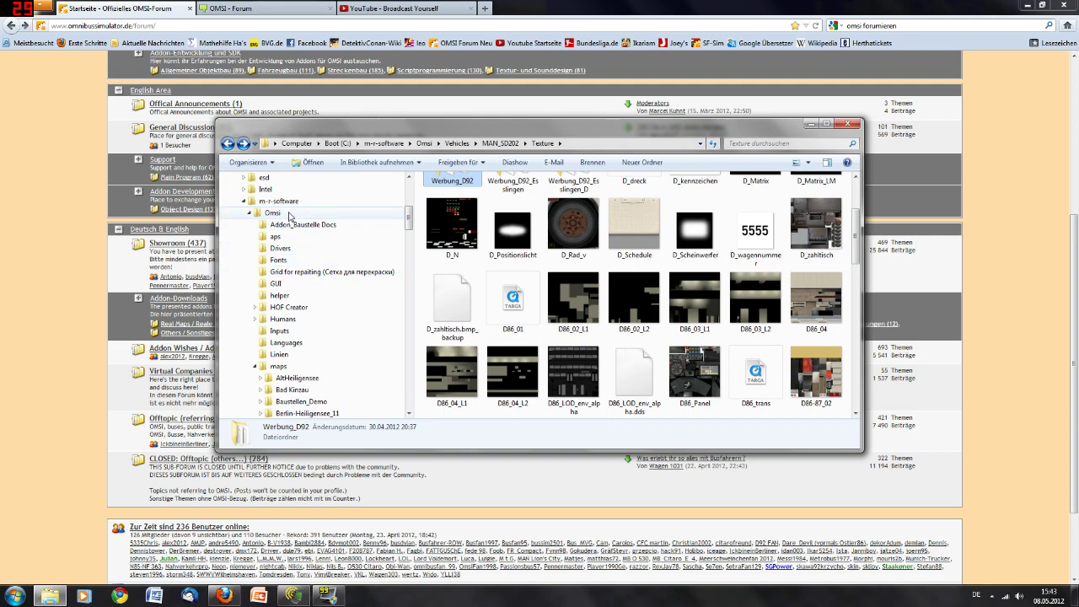
pyautogui.click(273, 212)
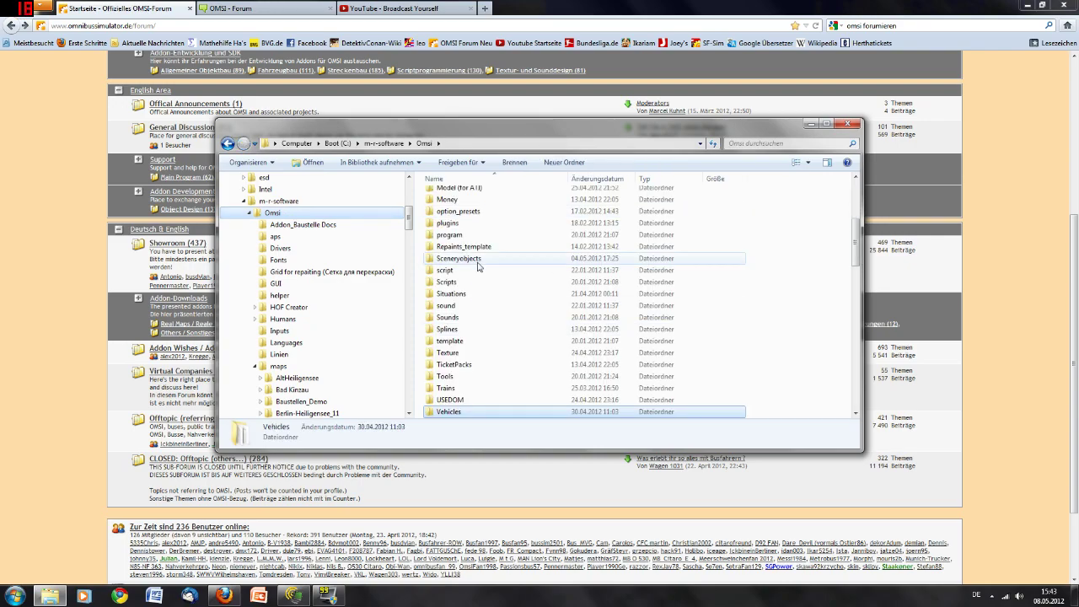
# - Highlight the TicketPacks folder and look through the other folders and loose files in the Omsi directory
pyautogui.click(472, 364)
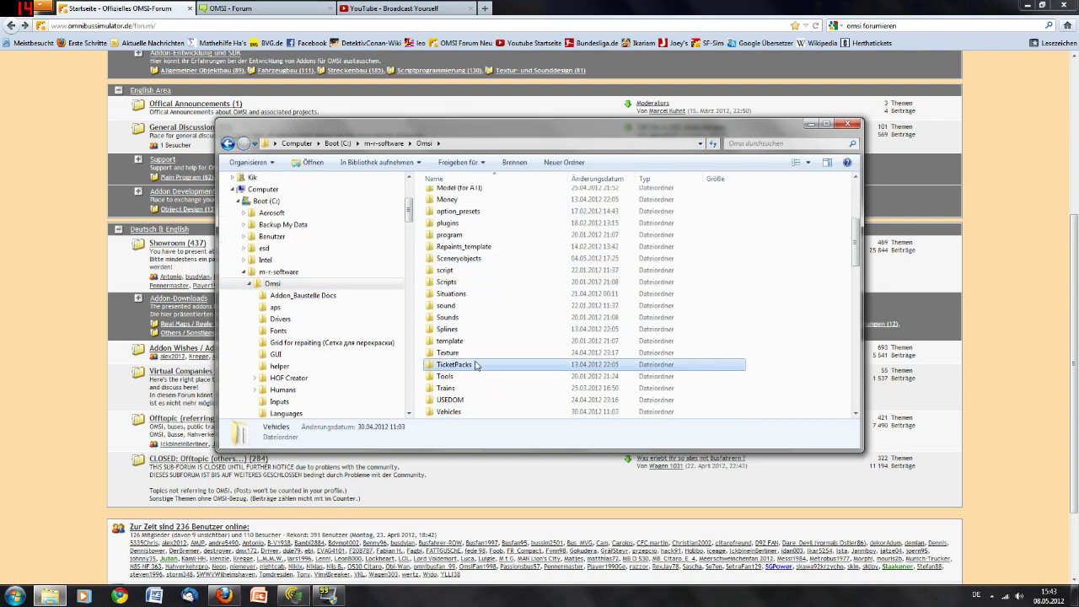
pyautogui.scroll(5, 493, 304)
pyautogui.scroll(-5, 493, 305)
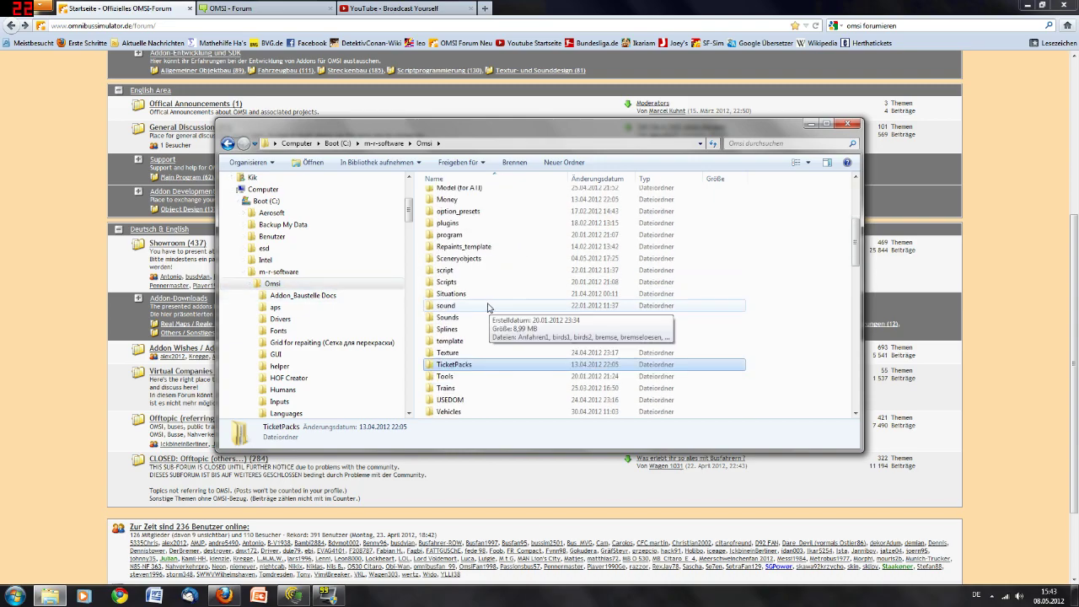
pyautogui.scroll(-6, 488, 308)
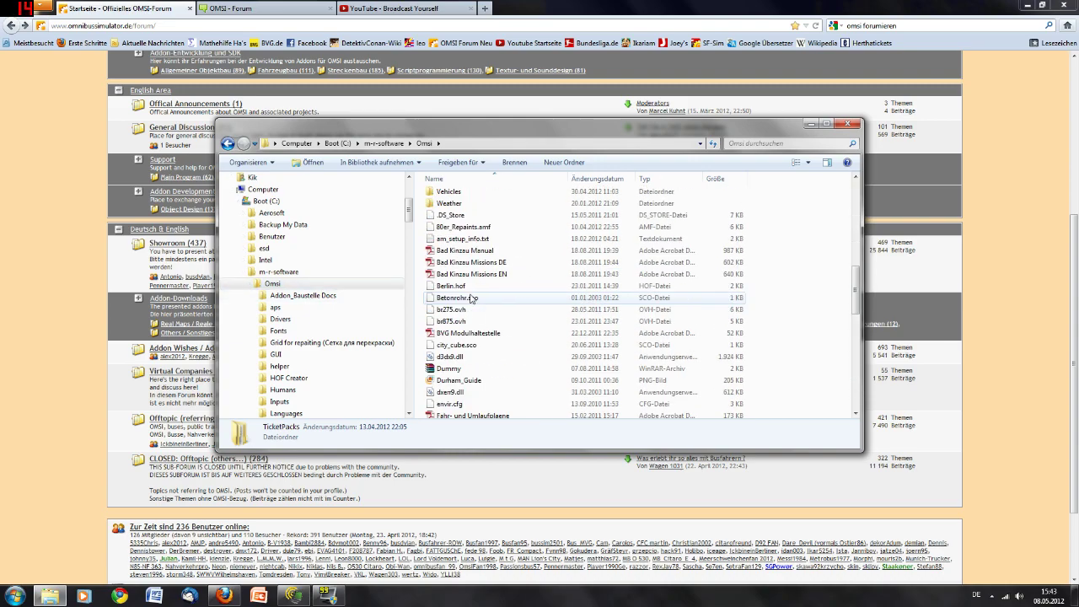
# - Open the maps folder in the Omsi directory and go into its Grundorf subfolder
pyautogui.scroll(8, 472, 299)
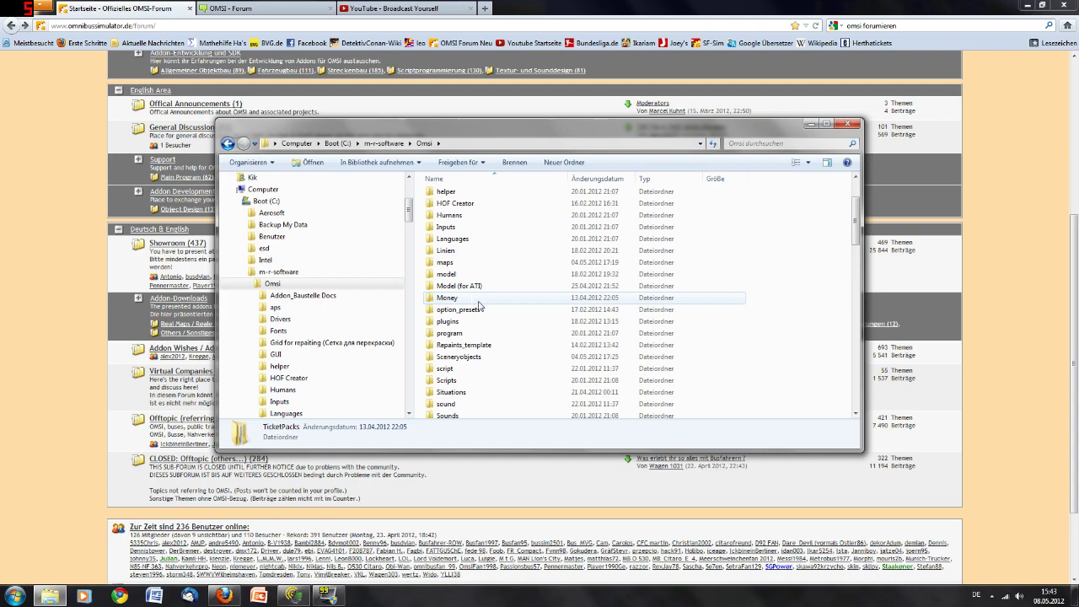
pyautogui.scroll(-5, 476, 308)
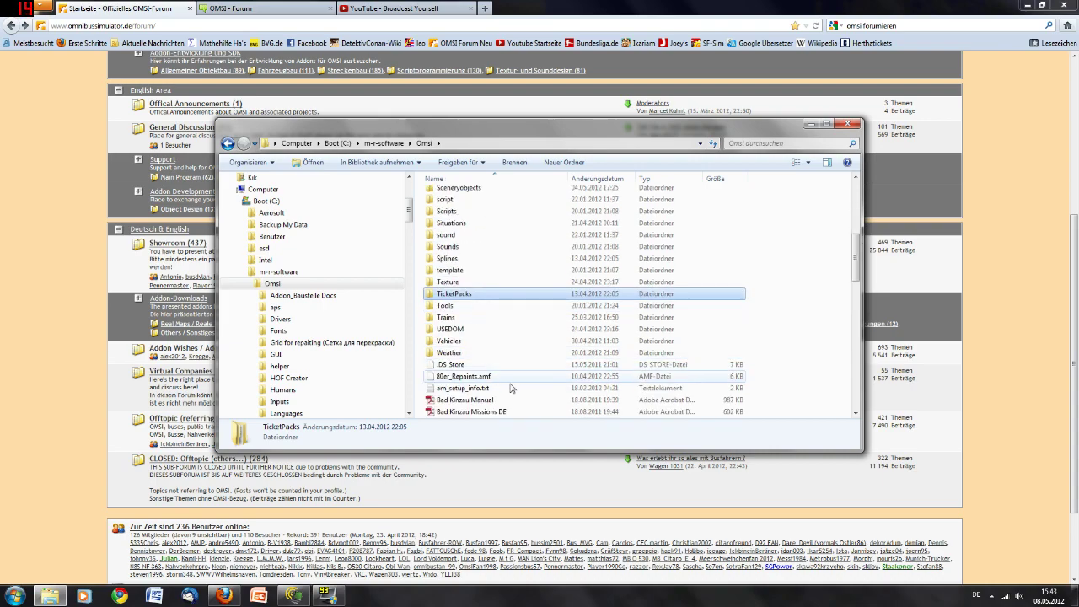
pyautogui.scroll(5, 487, 291)
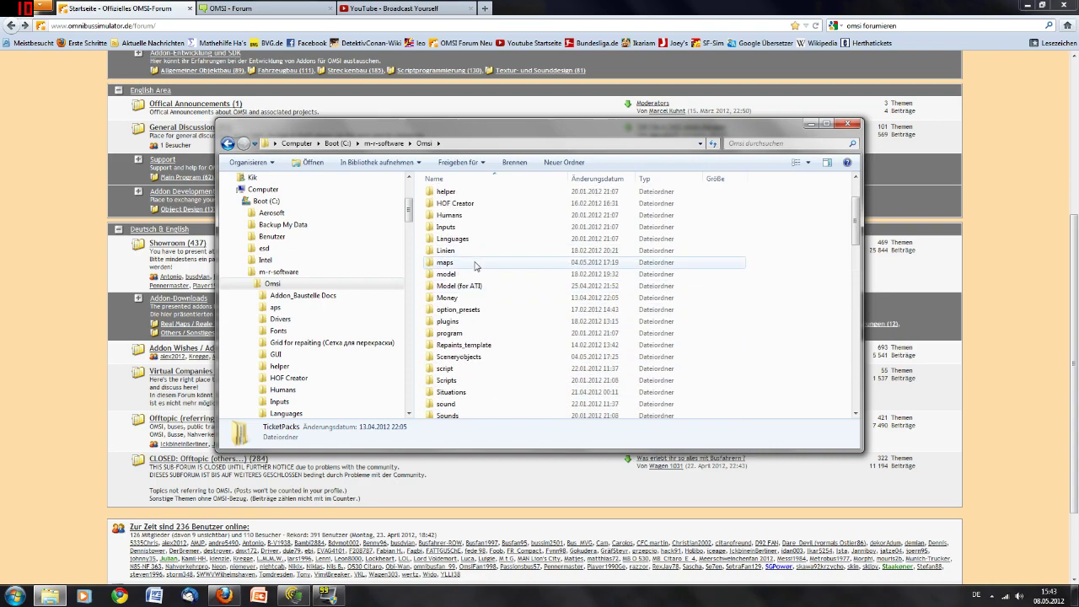
pyautogui.doubleClick(477, 263)
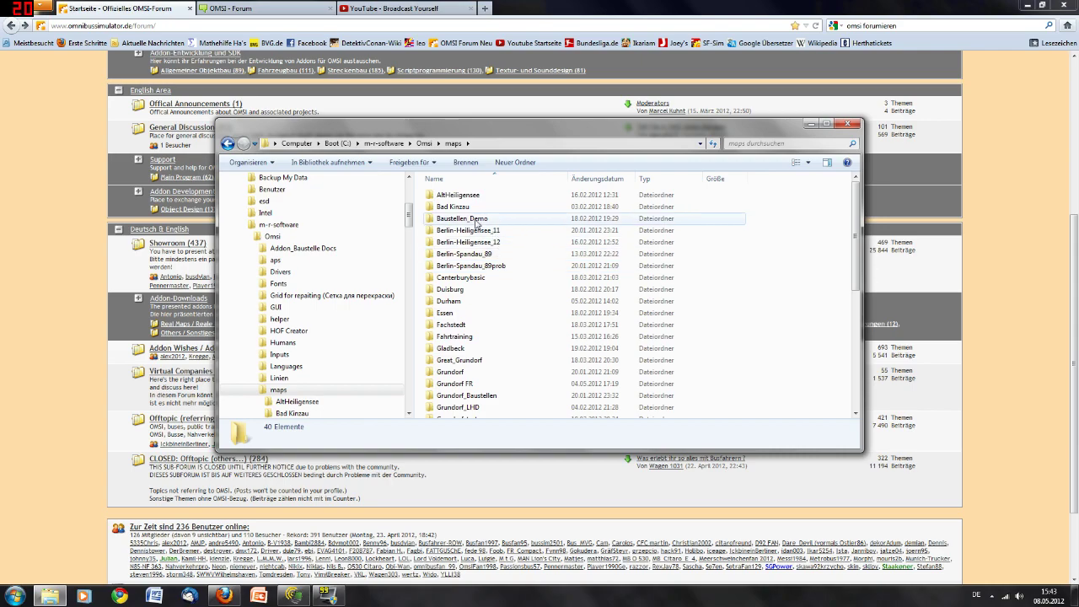
pyautogui.doubleClick(482, 372)
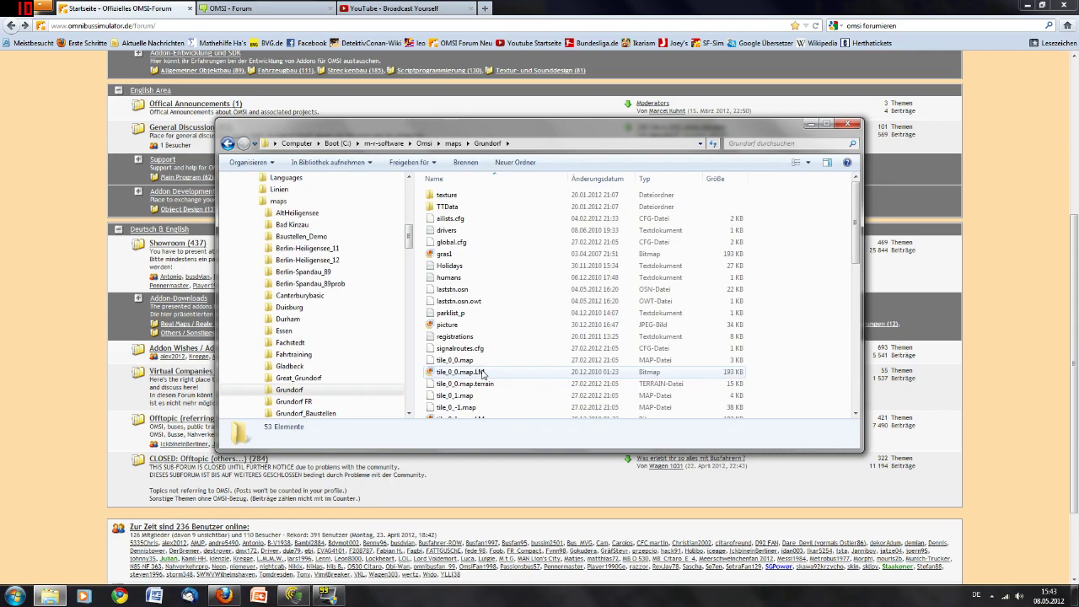
# - Open the Grundorf map's ailists.cfg file in the Windows text editor
pyautogui.click(467, 220)
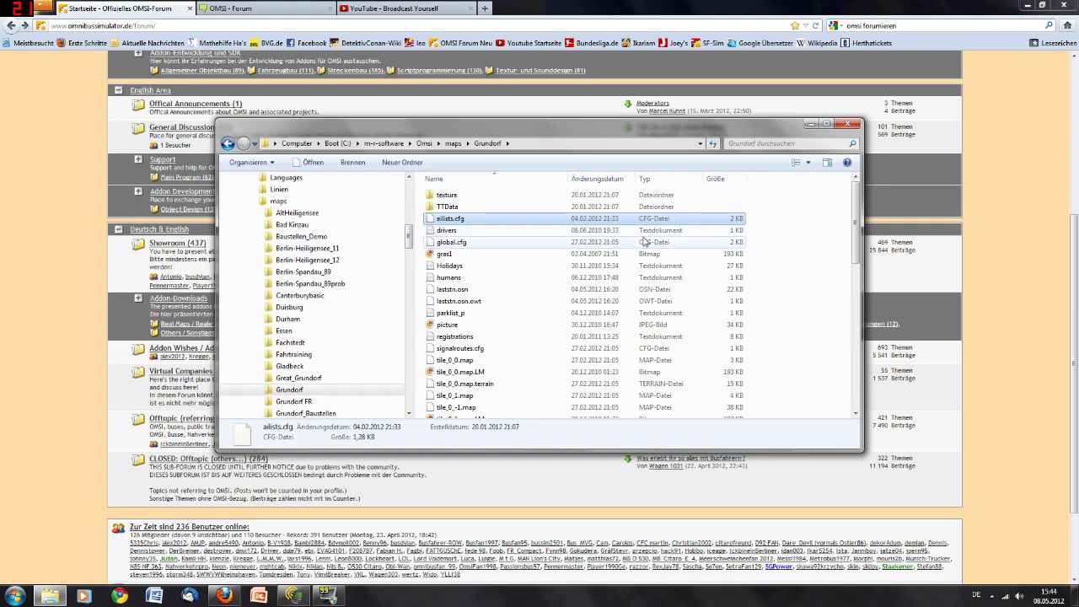
pyautogui.rightClick(489, 219)
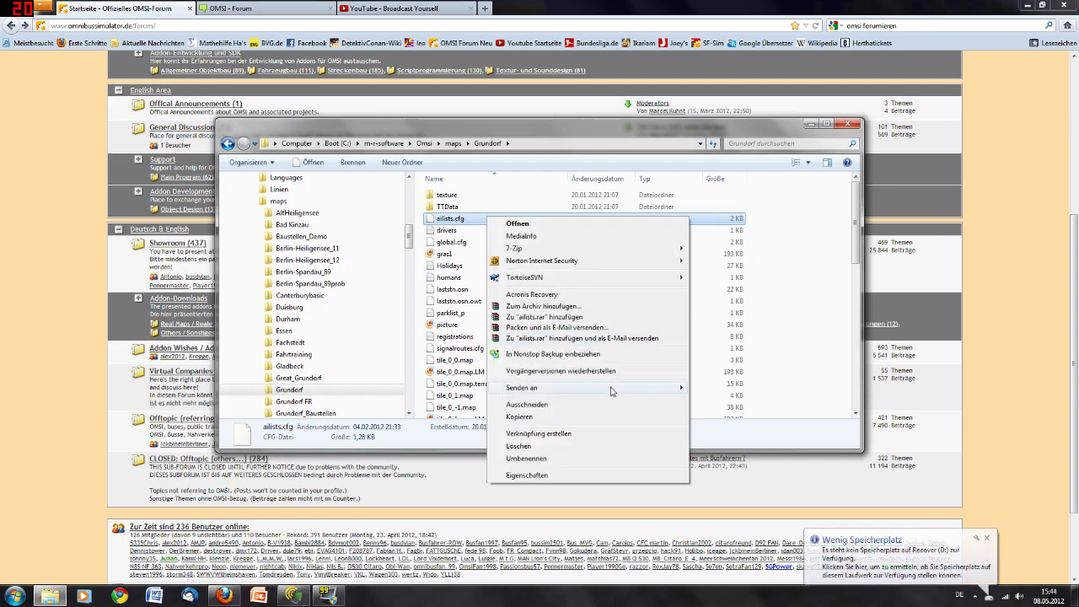
pyautogui.moveTo(609, 387)
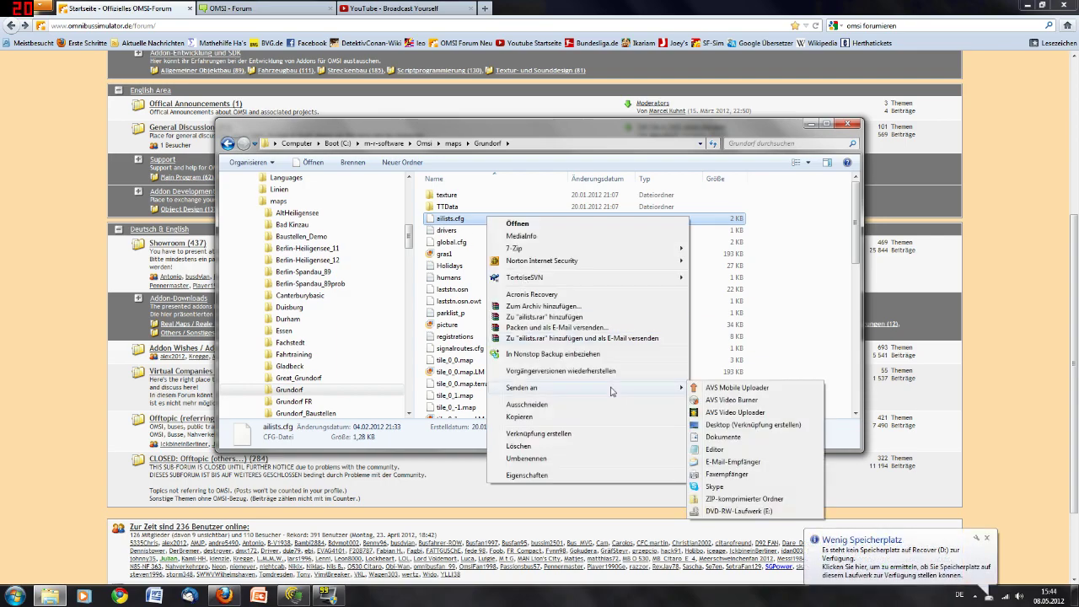
pyautogui.click(715, 450)
# - Look through ailists.cfg and highlight the MAN_SD200 bus entries from MAN_SD80 to MAN_SD84 in the vehicle list
pyautogui.scroll(-20, 570, 295)
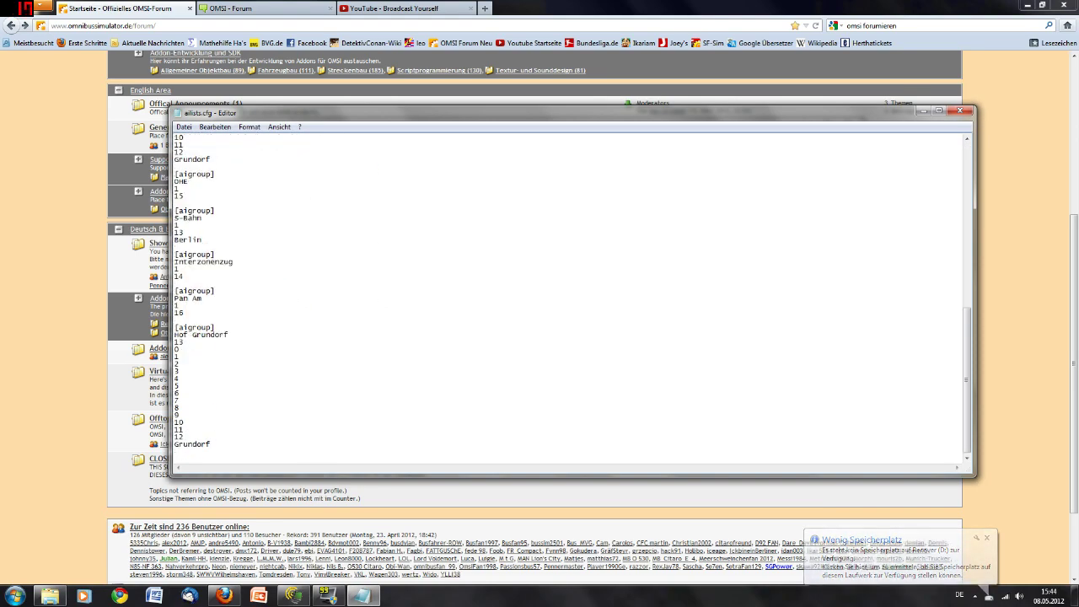
pyautogui.scroll(20, 570, 295)
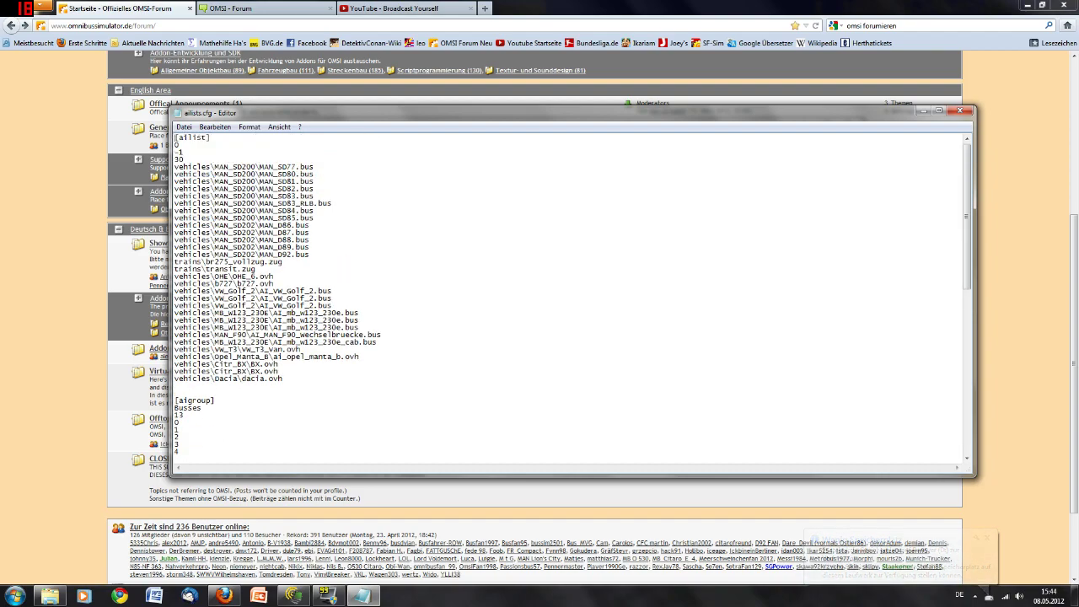
pyautogui.scroll(-7, 570, 296)
pyautogui.scroll(7, 570, 295)
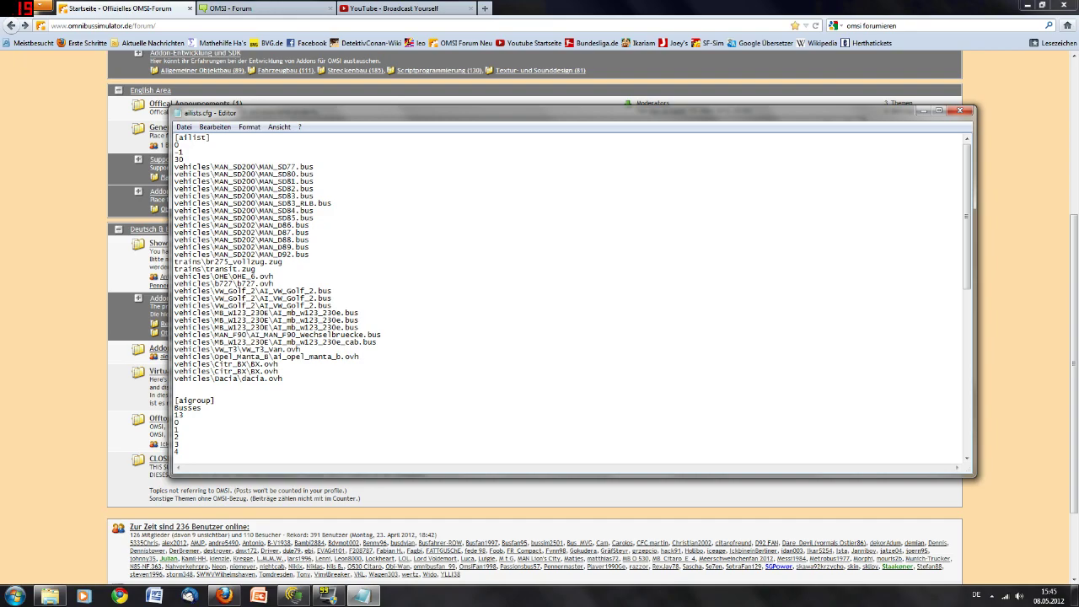
pyautogui.moveTo(174, 174); pyautogui.dragTo(309, 210)
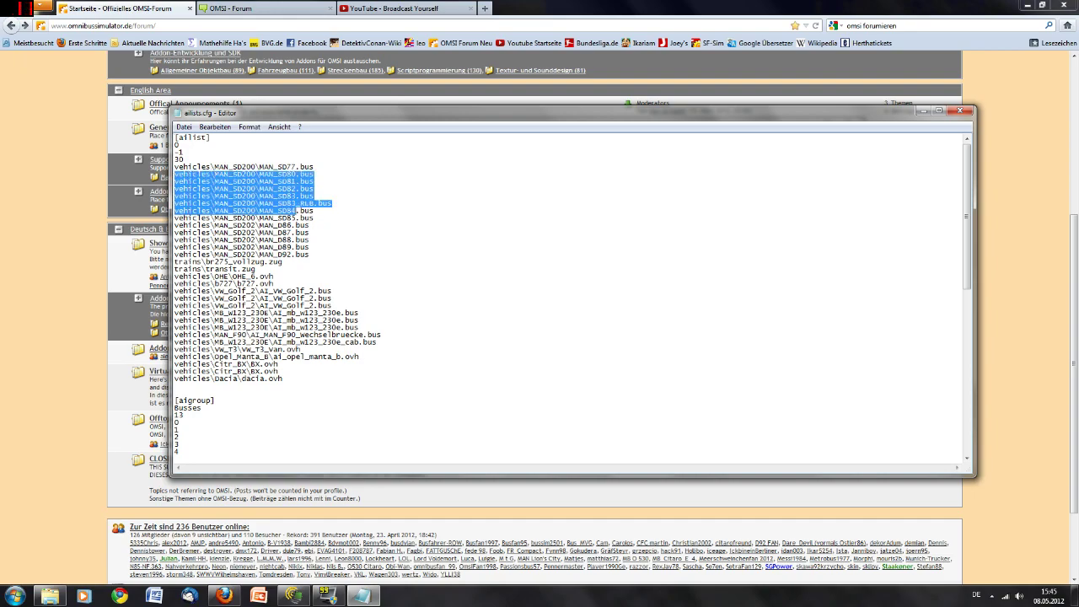
pyautogui.click(313, 210)
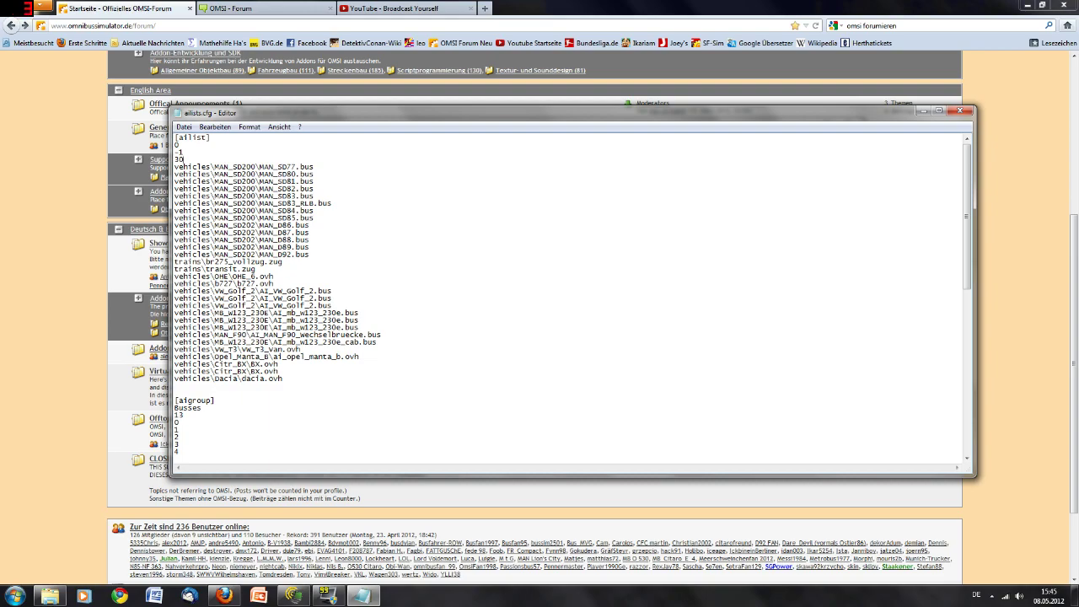
# - Try replacing the number 30 above the vehicle entries in the [ailist] section with 2
pyautogui.click(184, 159)
pyautogui.press('BackSpace')
pyautogui.press('BackSpace')
pyautogui.write('2')
pyautogui.press('BackSpace')
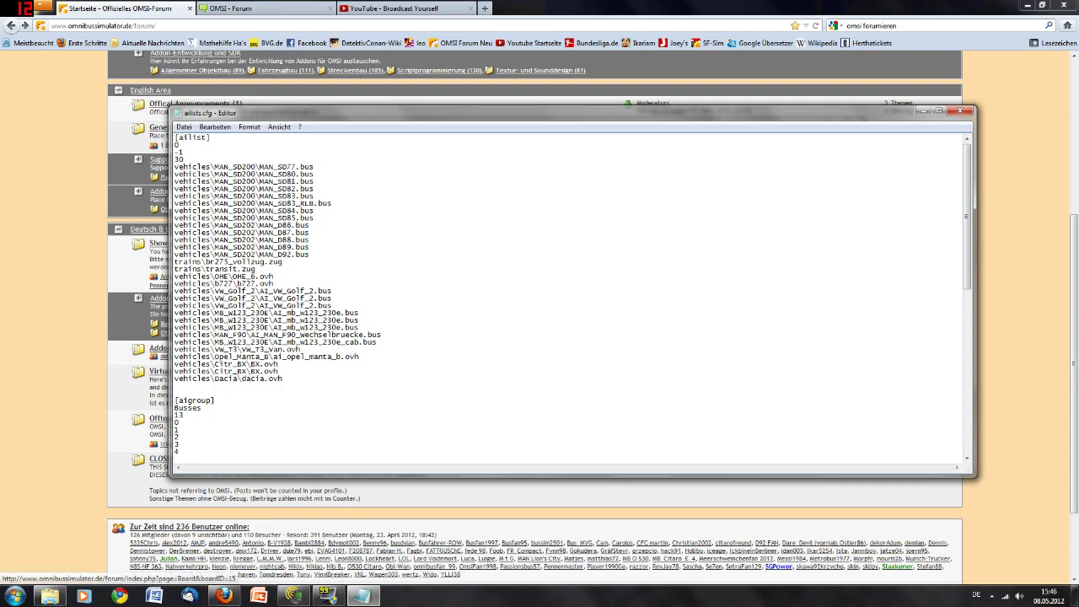
# - Examine the [aigroup] sections down to Hof Grundorf and compare them with the train and b727 entries in the vehicle list
pyautogui.scroll(-3, 569, 295)
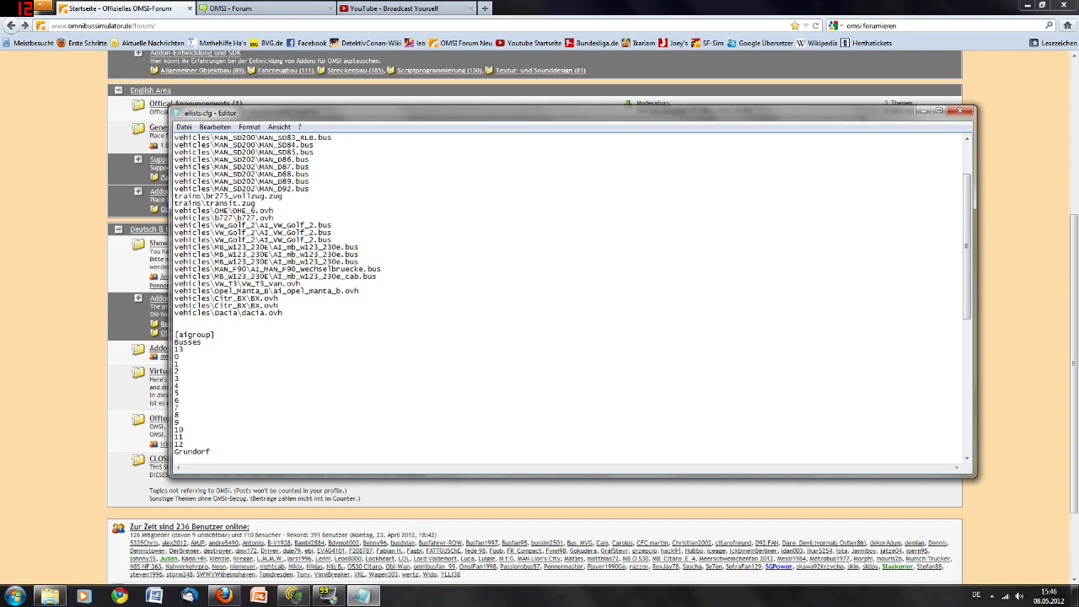
pyautogui.scroll(-9, 569, 295)
pyautogui.scroll(-4, 569, 295)
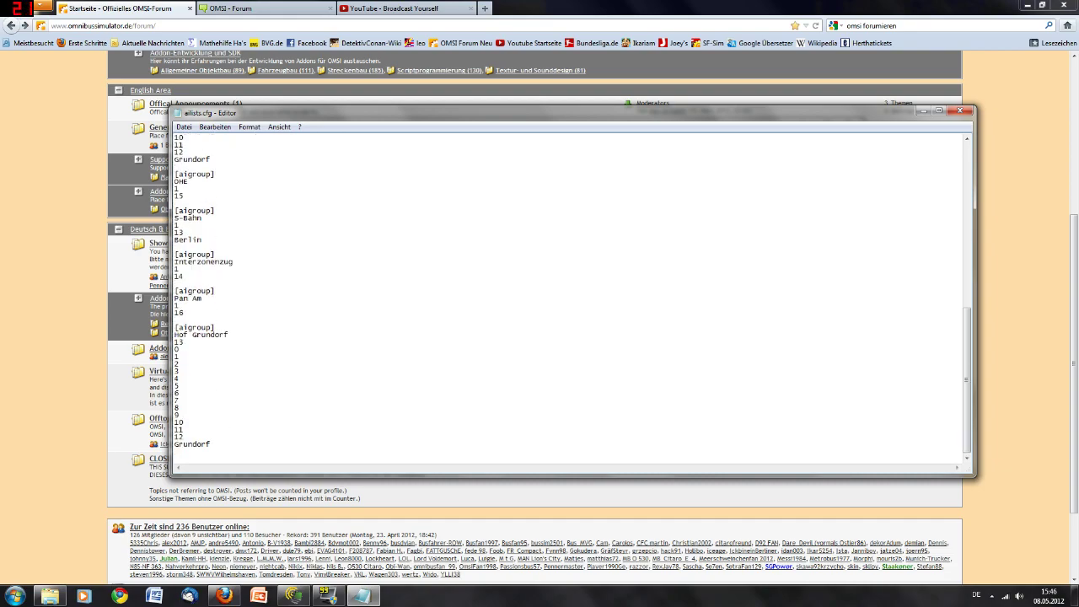
pyautogui.scroll(1, 569, 295)
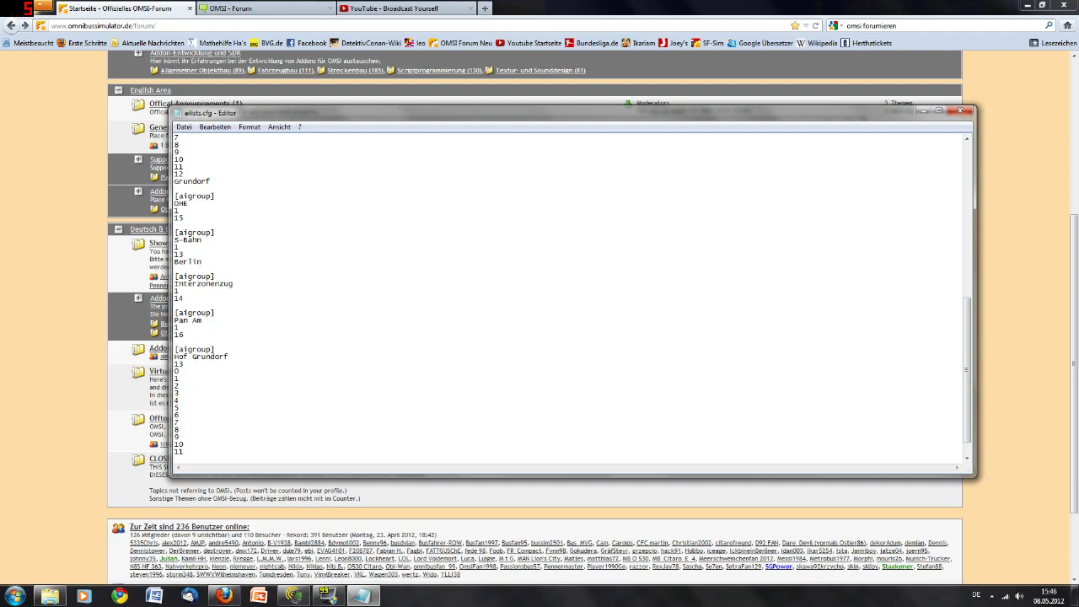
pyautogui.scroll(12, 569, 295)
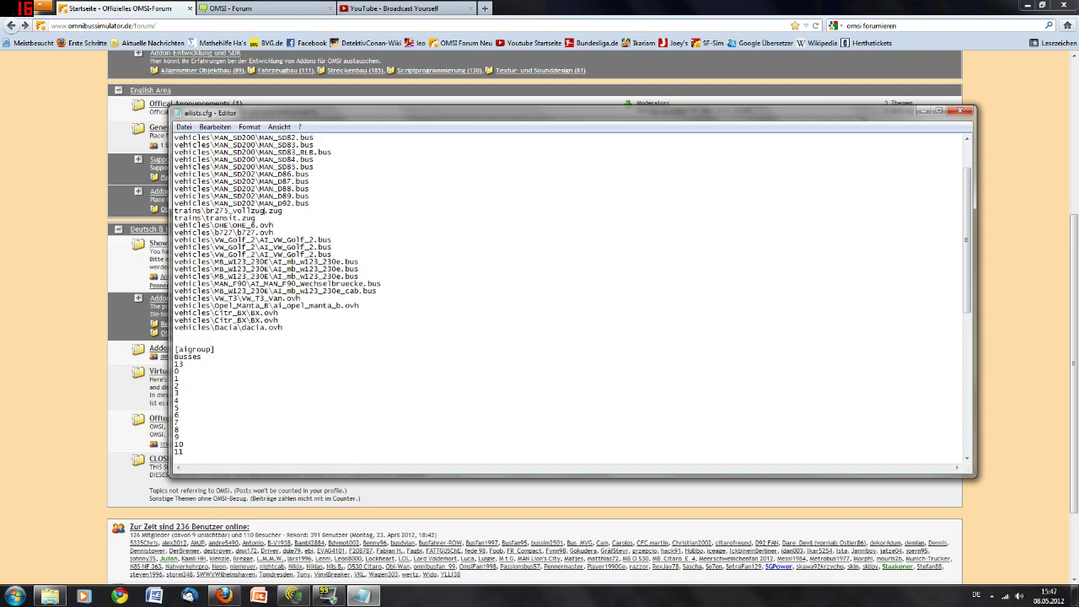
pyautogui.moveTo(206, 211); pyautogui.dragTo(240, 211)
pyautogui.click(237, 232)
pyautogui.scroll(3, 565, 295)
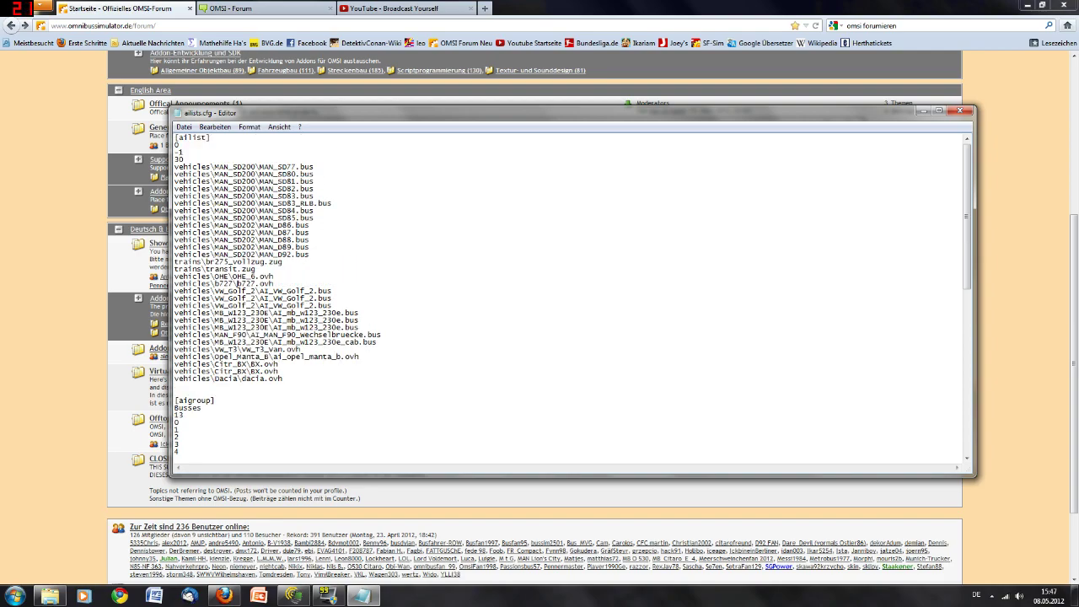
# - Close ailists.cfg without saving the changes and close the Grundorf folder window
pyautogui.click(960, 112)
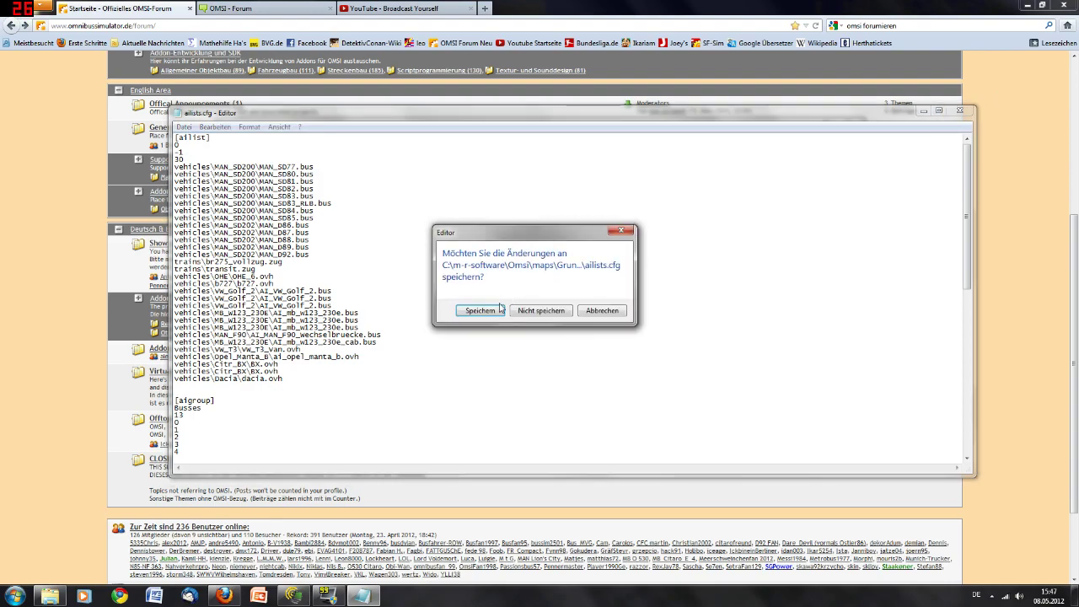
pyautogui.click(541, 310)
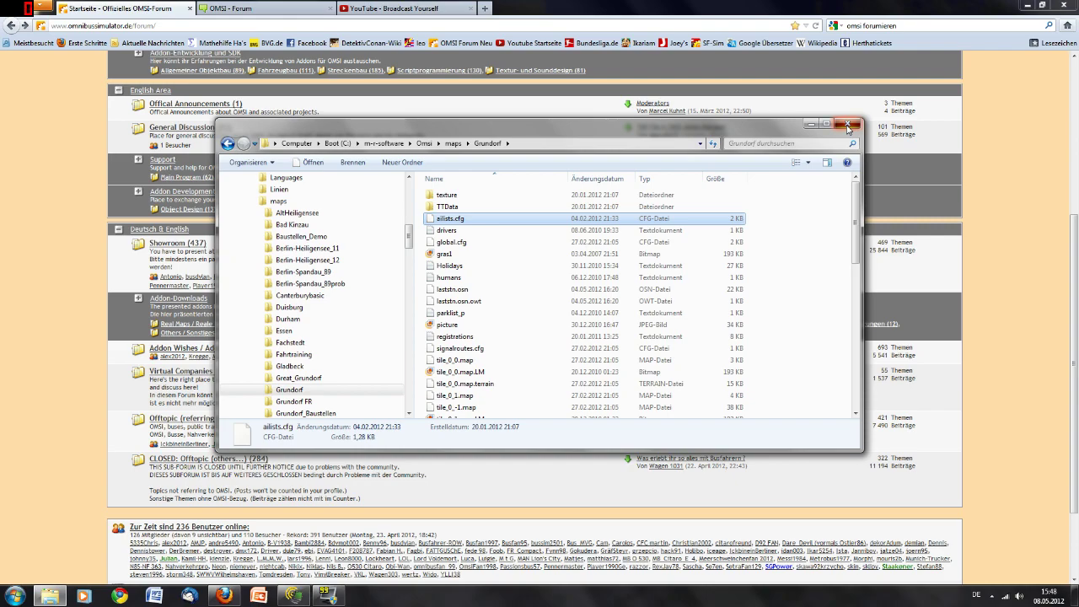
pyautogui.click(848, 126)
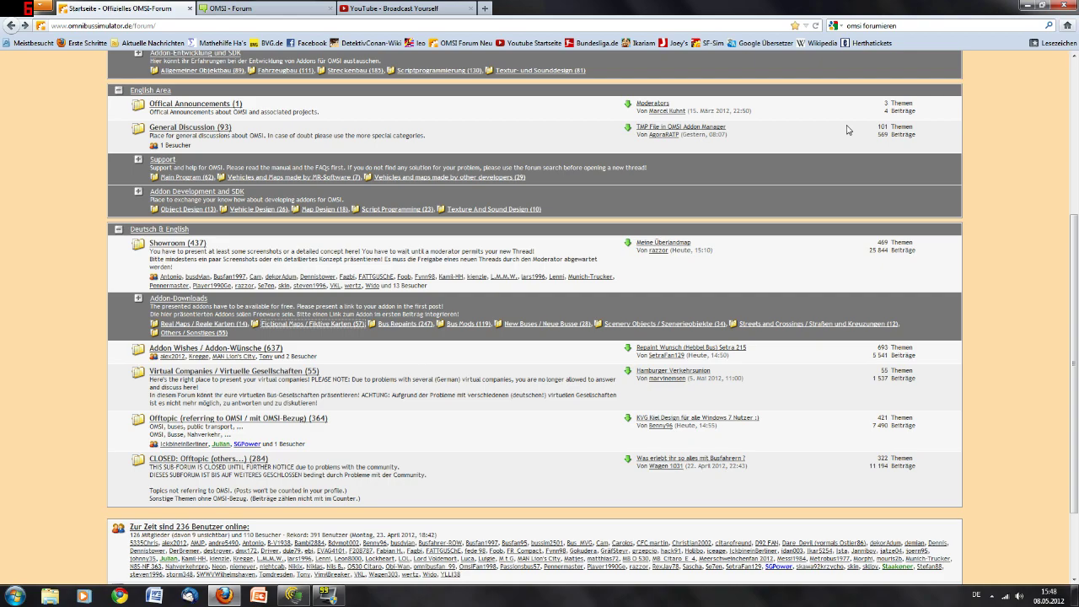